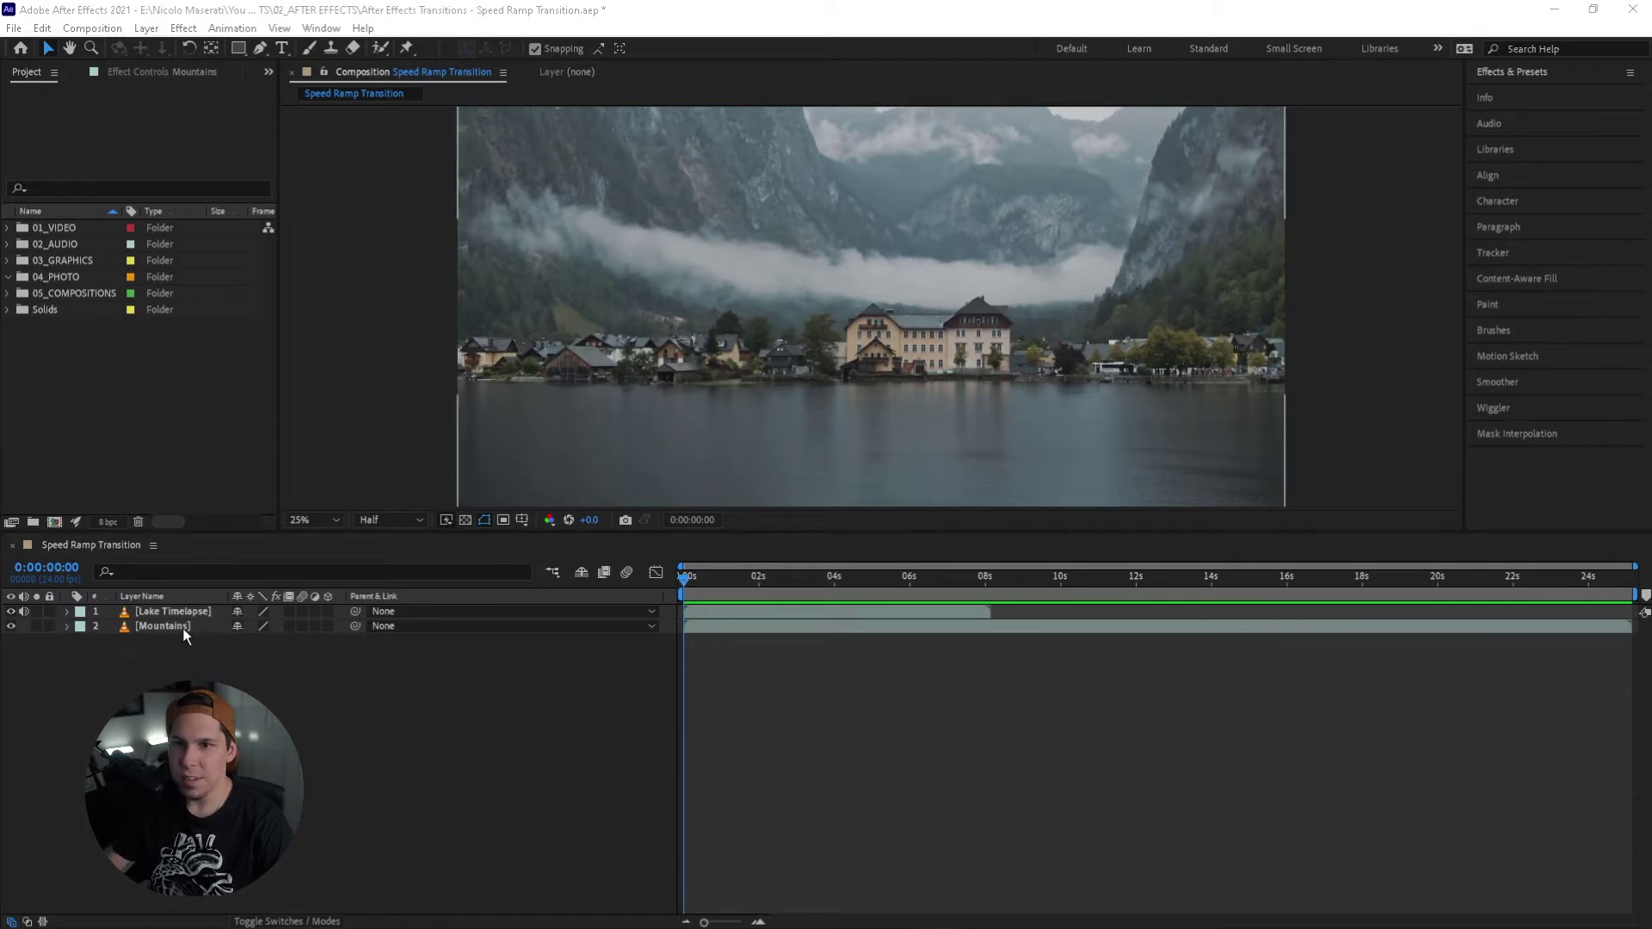
Preview and scrub the footage, toggling Lake Timelapse off and on to compare it with Mountains.
mouse_move(688, 592)
left_mouse_down()
mouse_move(904, 596)
mouse_move(684, 593)
left_mouse_up()
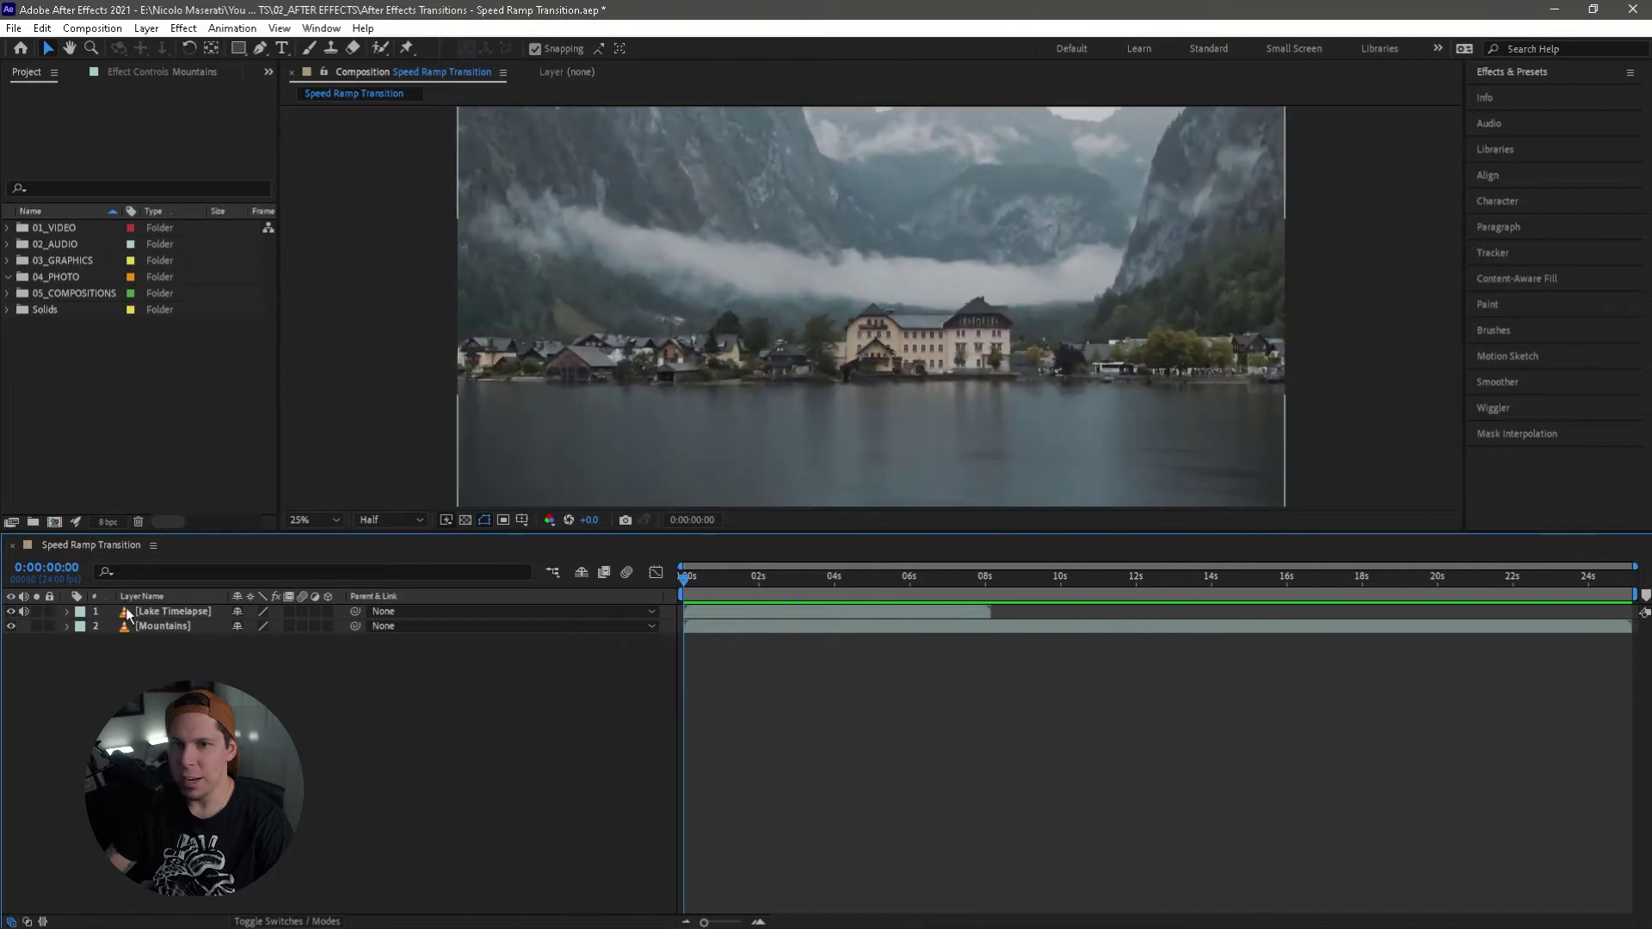
left_click(10, 611)
key("space")
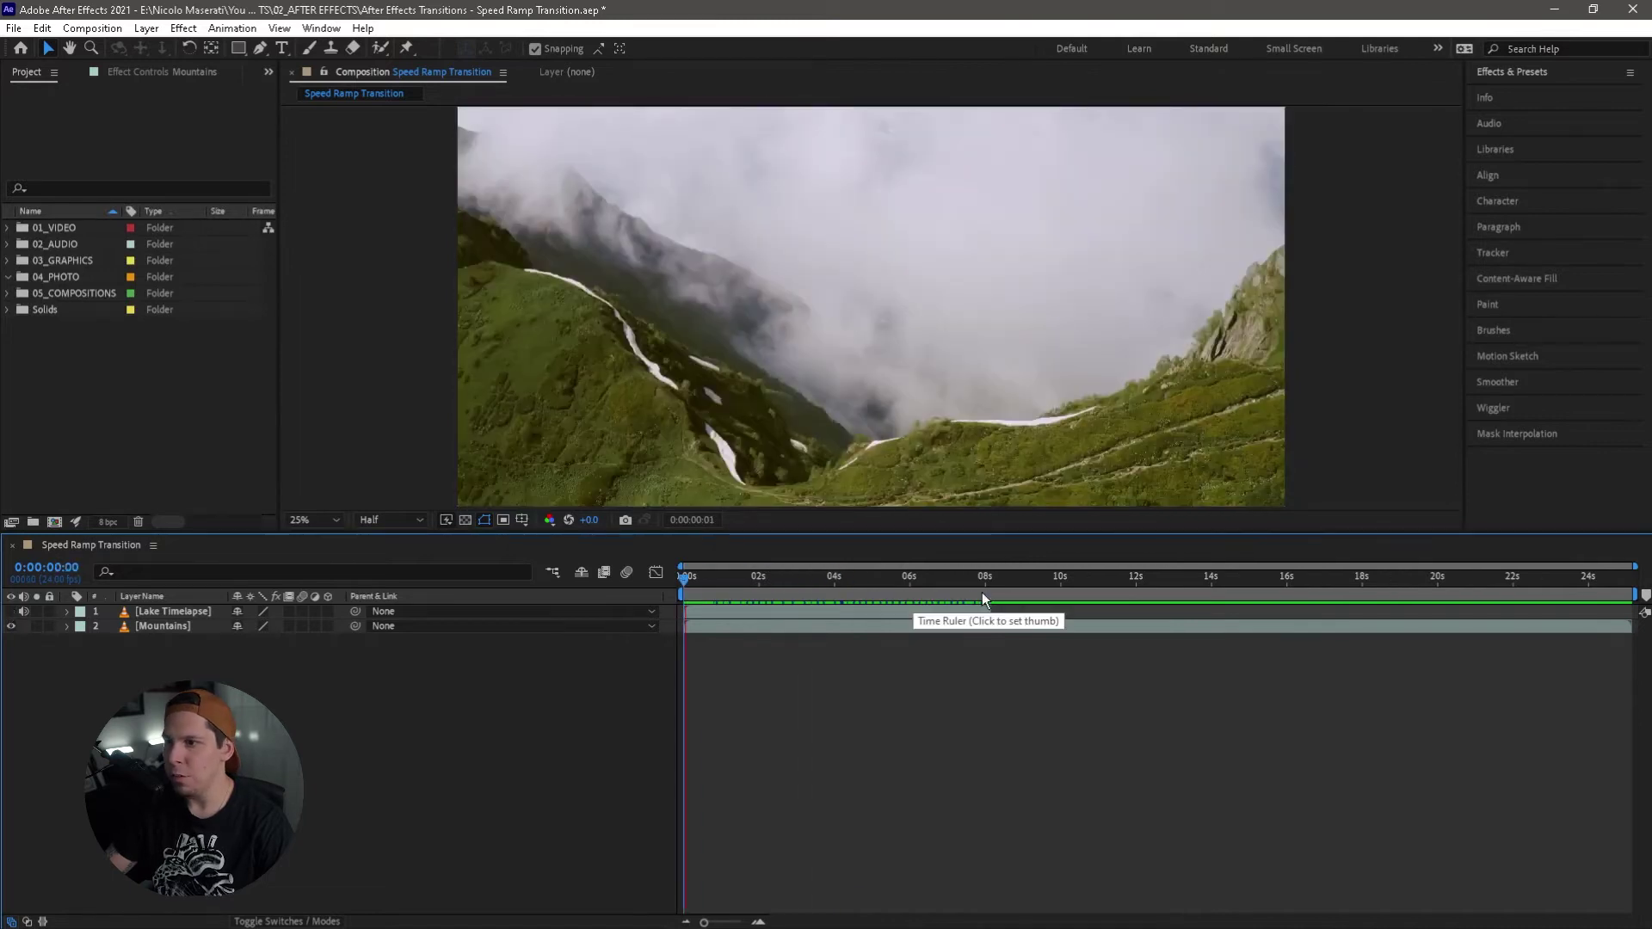
key("space")
key("ctrl+z")
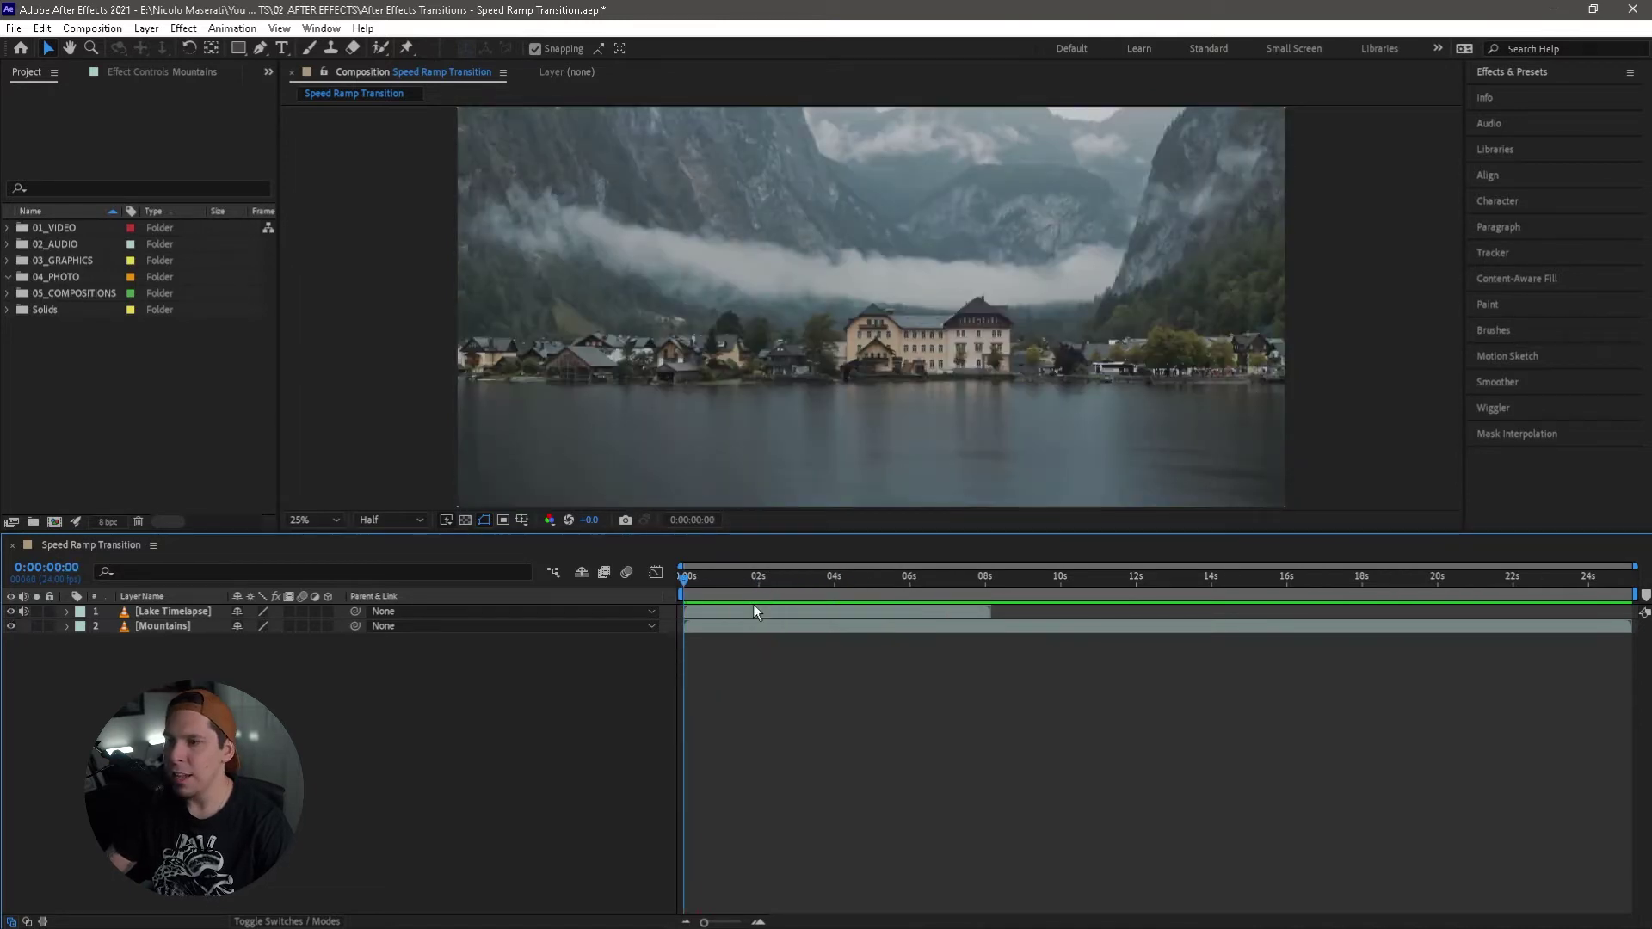
left_click_drag(679, 576, 632, 635)
left_click(10, 611)
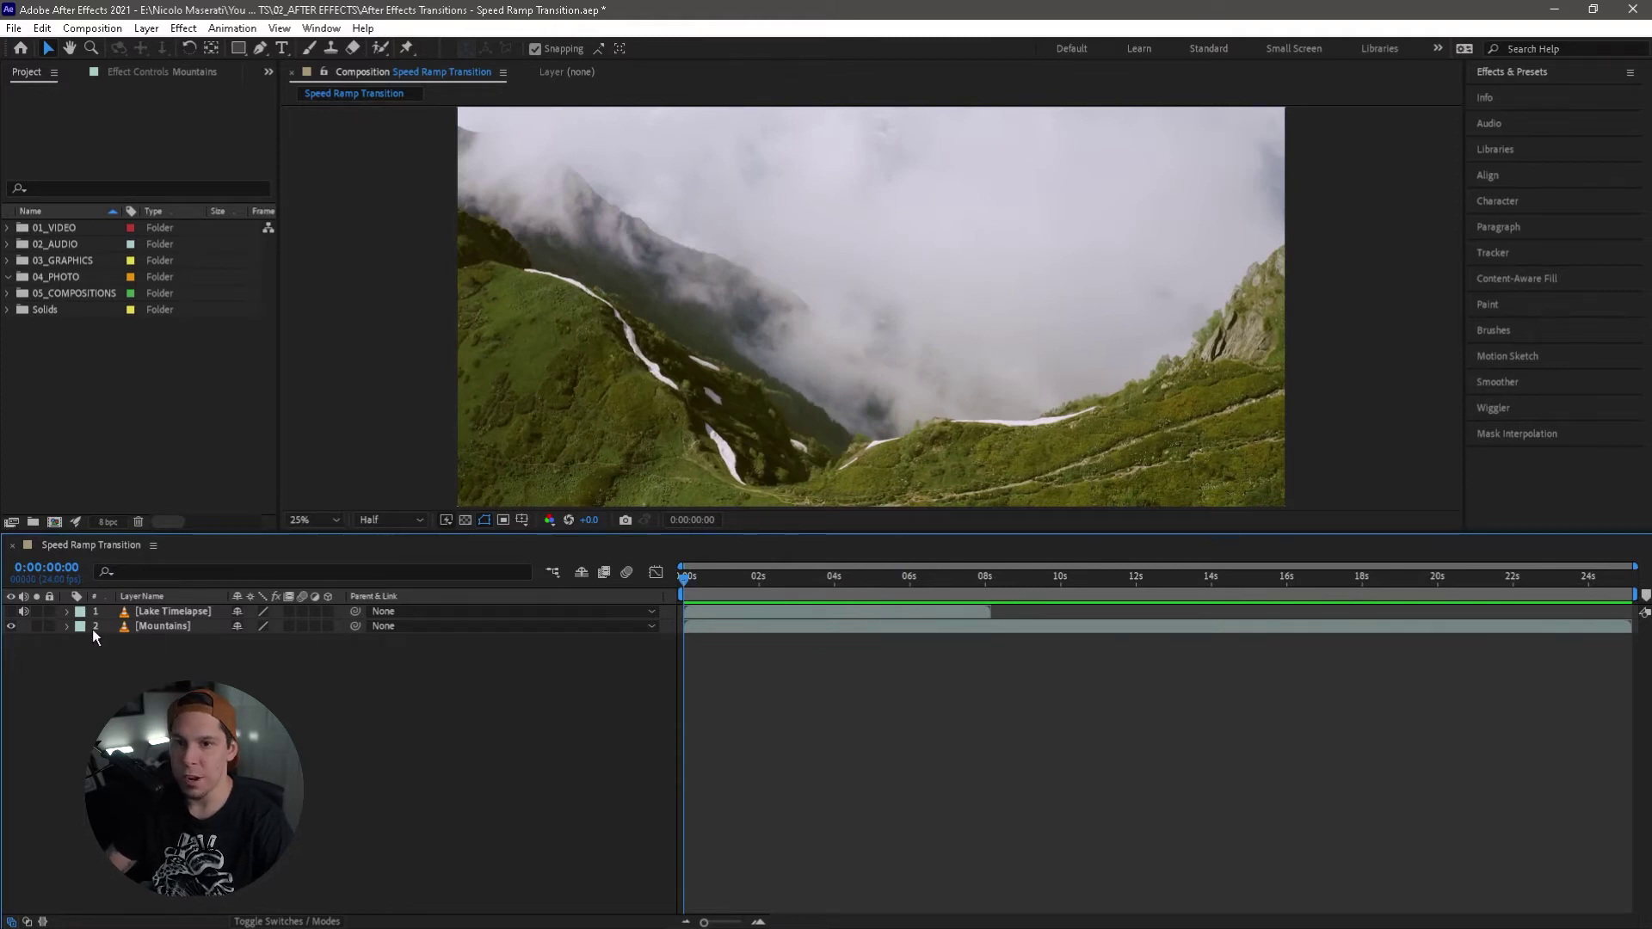
left_click(11, 611)
left_click_drag(715, 580, 675, 606)
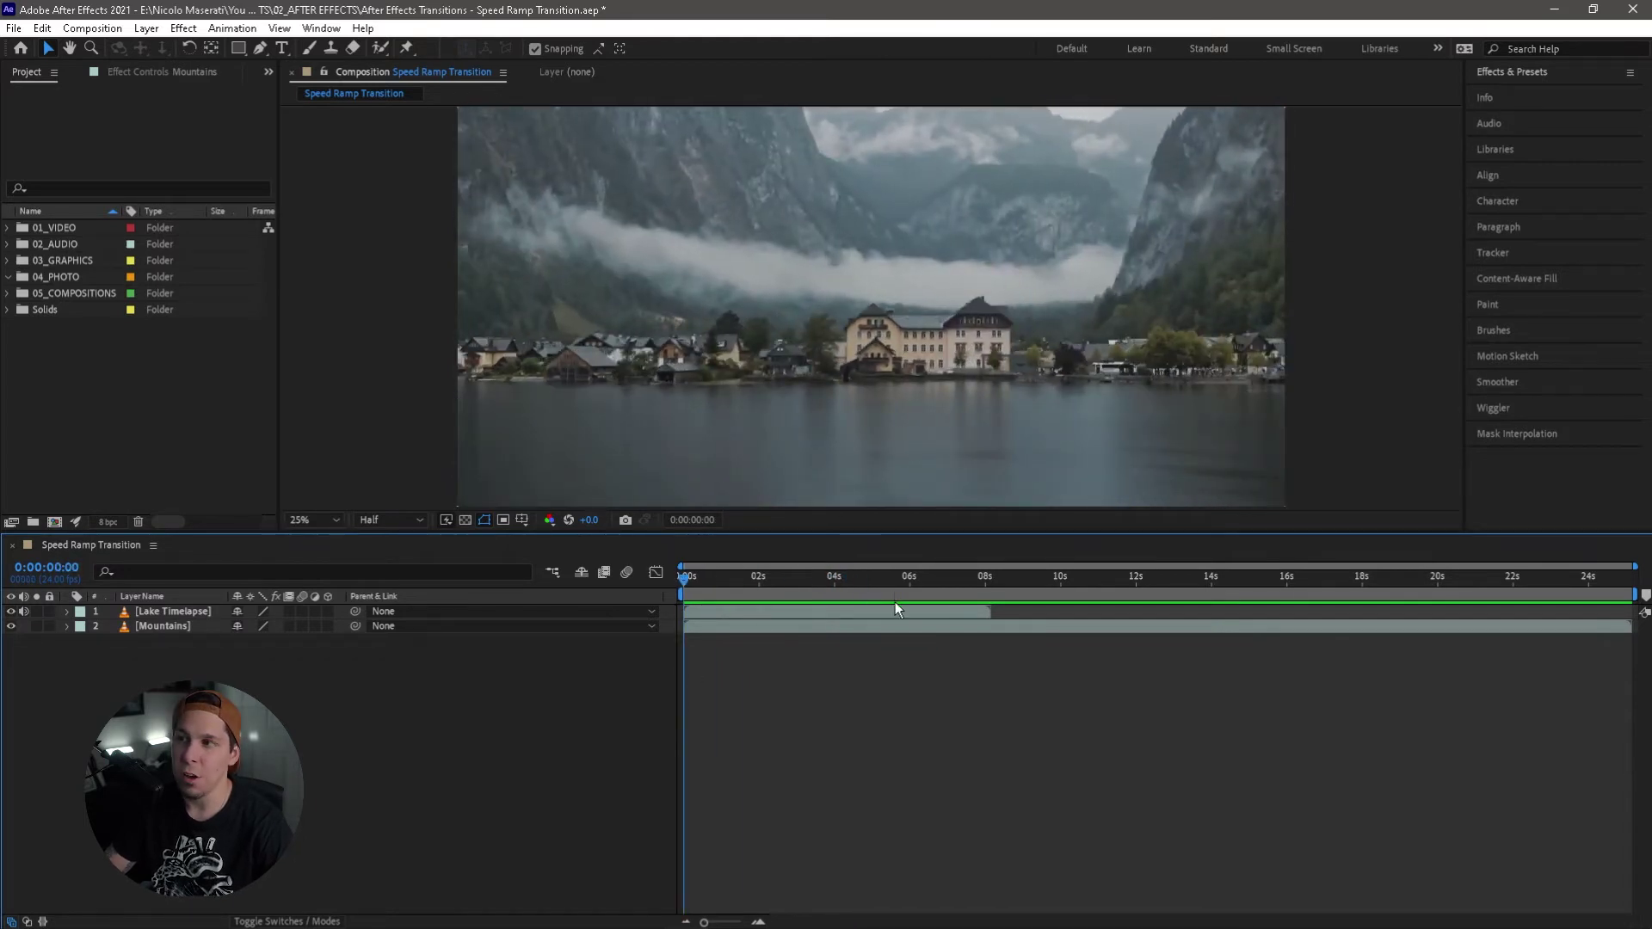
Enable Time Remapping on Lake Timelapse, keeping its first keyframe at 0s and end keyframe at 08s.
left_click(818, 608)
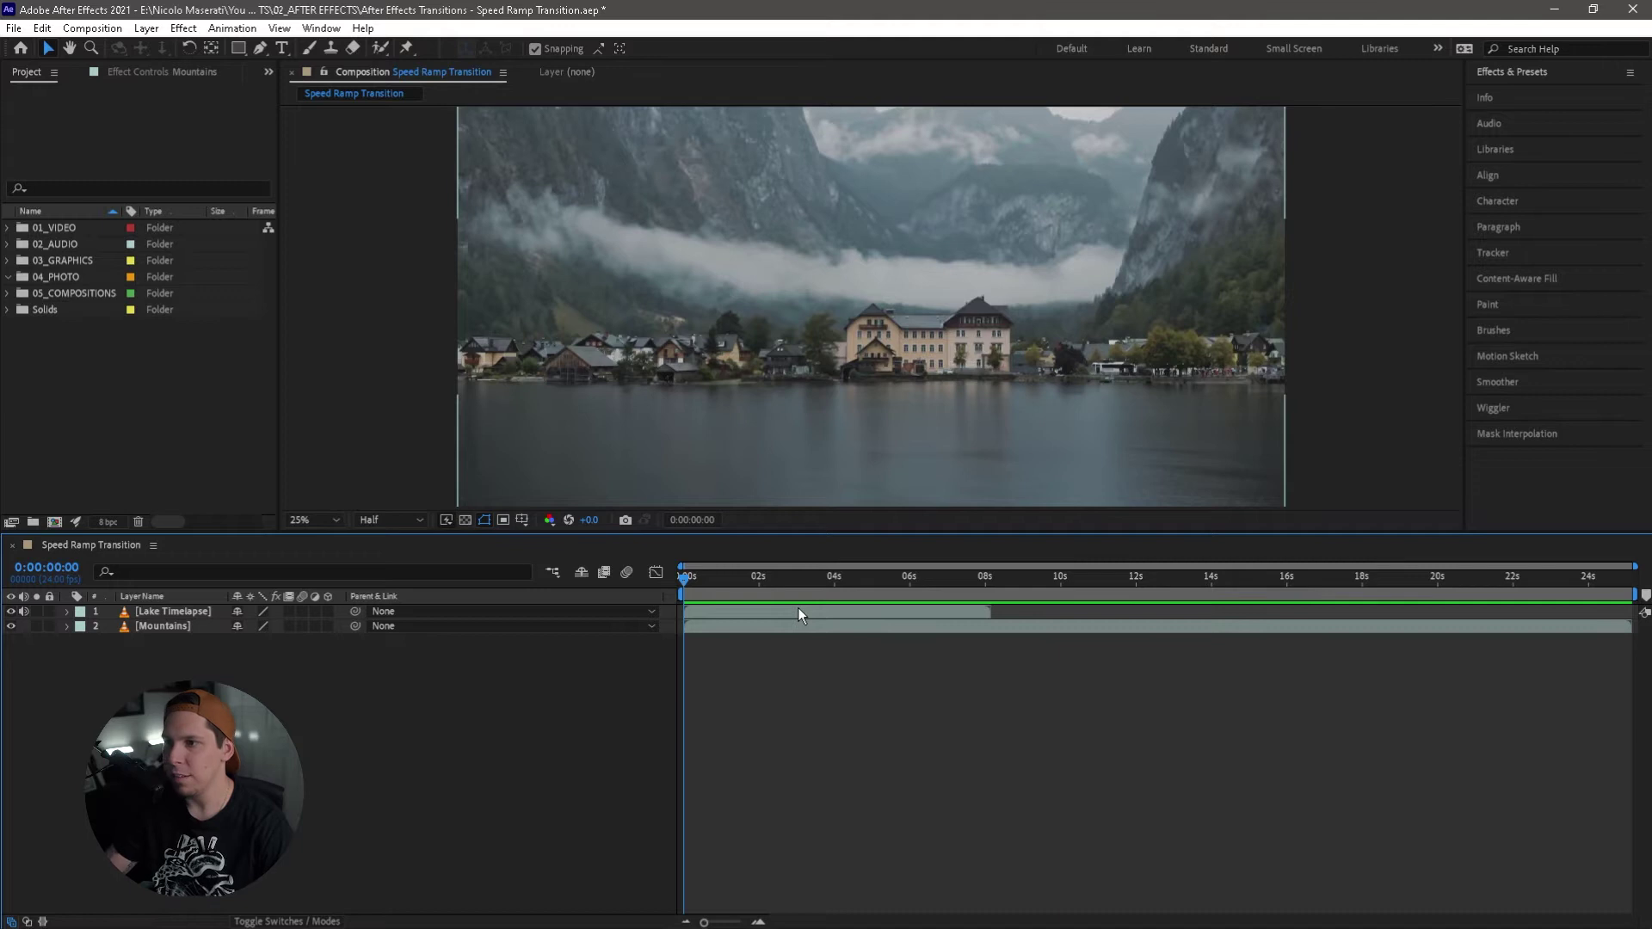
right_click(782, 613)
right_click(759, 612)
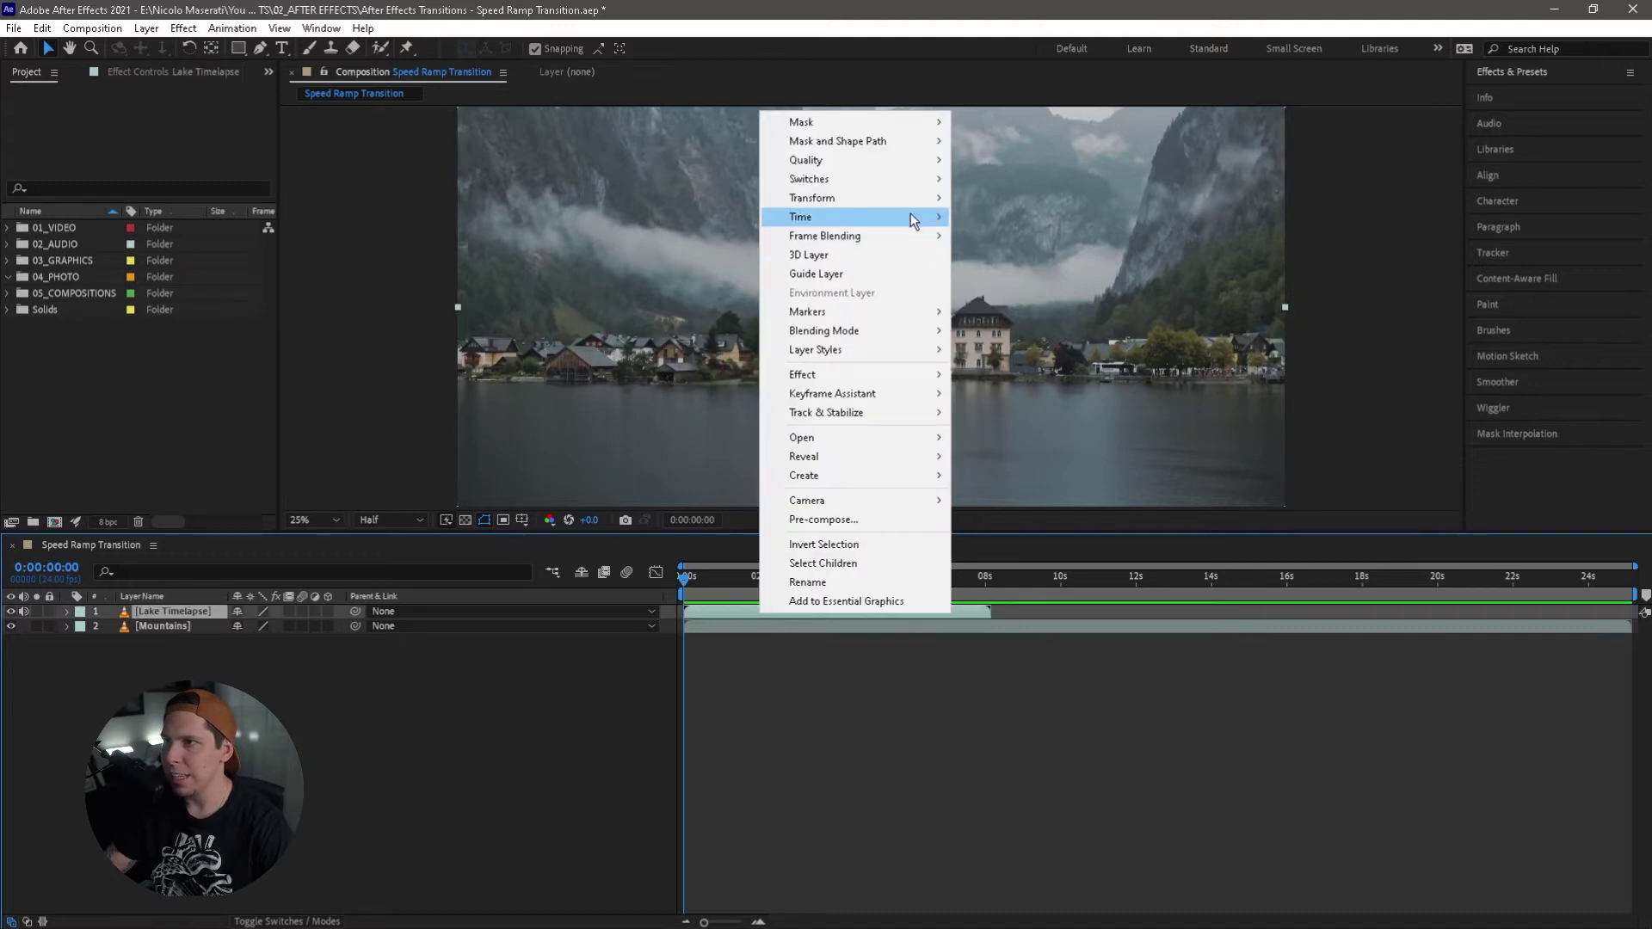
mouse_move(910, 215)
left_click(1015, 220)
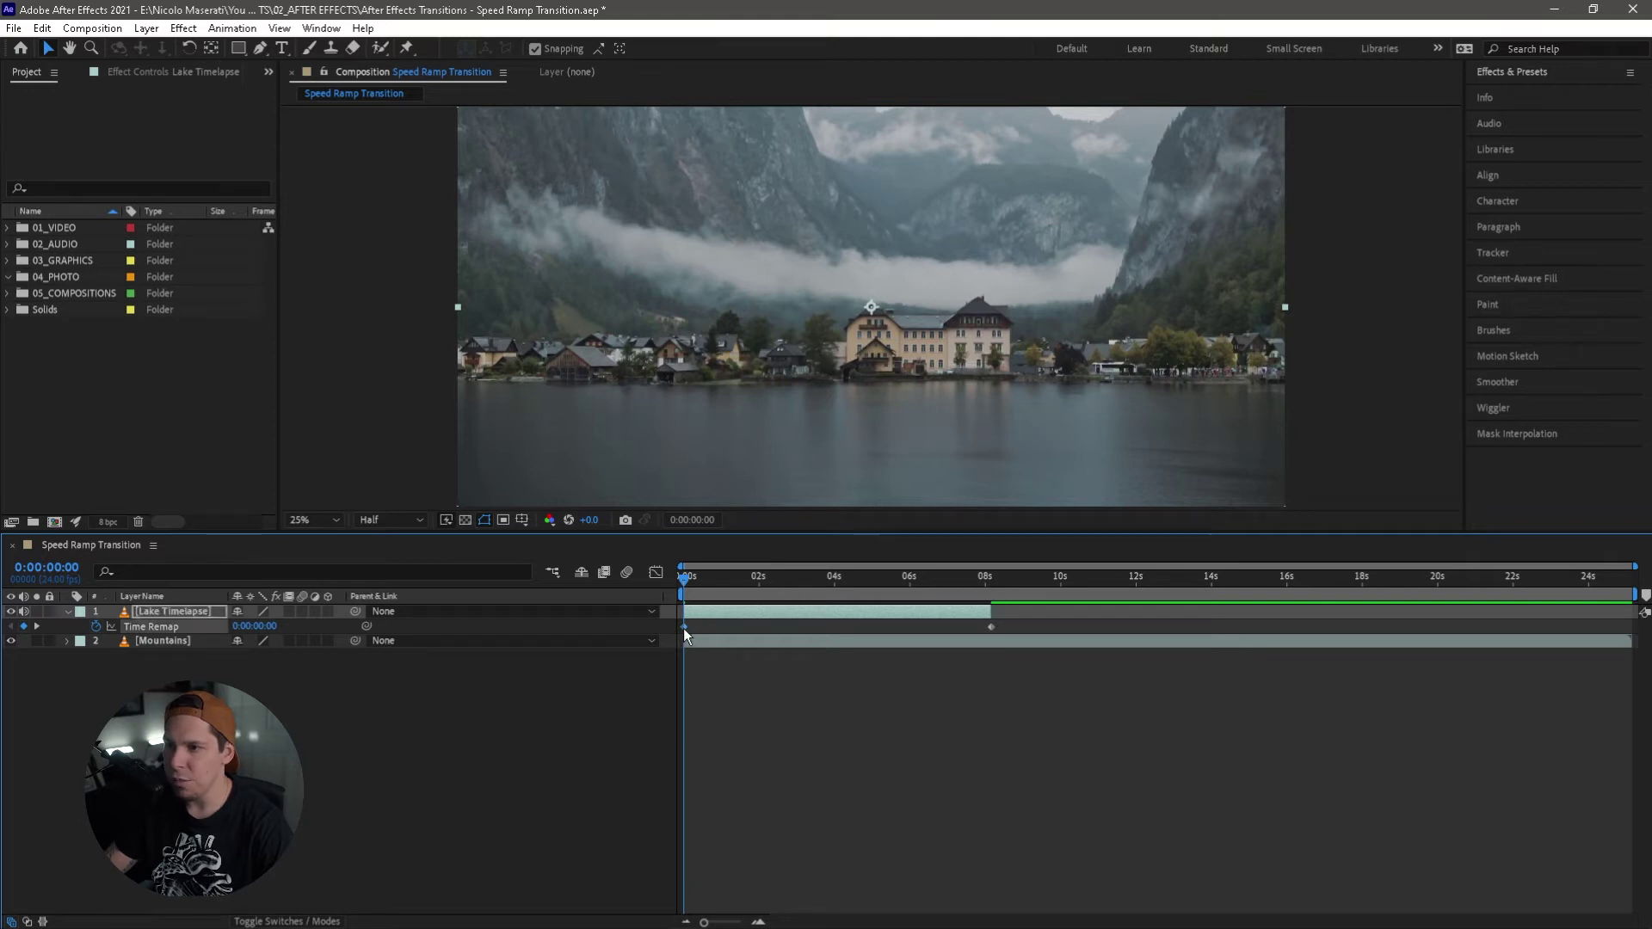
left_click_drag(683, 628, 884, 628)
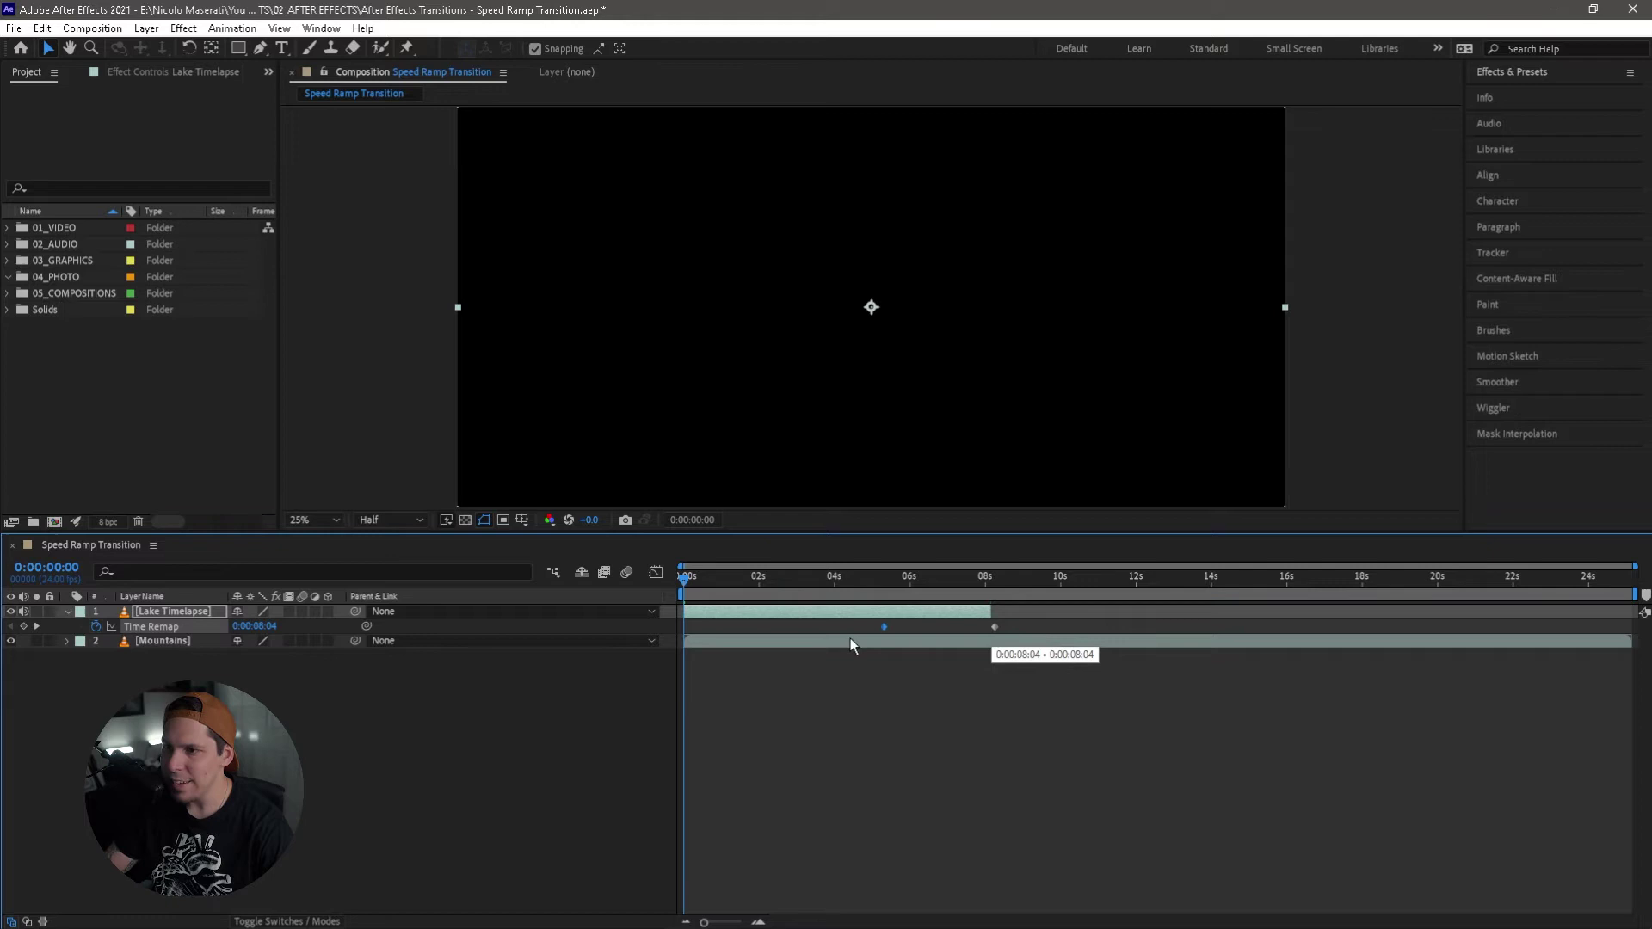
left_click_drag(702, 637, 684, 632)
left_click(995, 626)
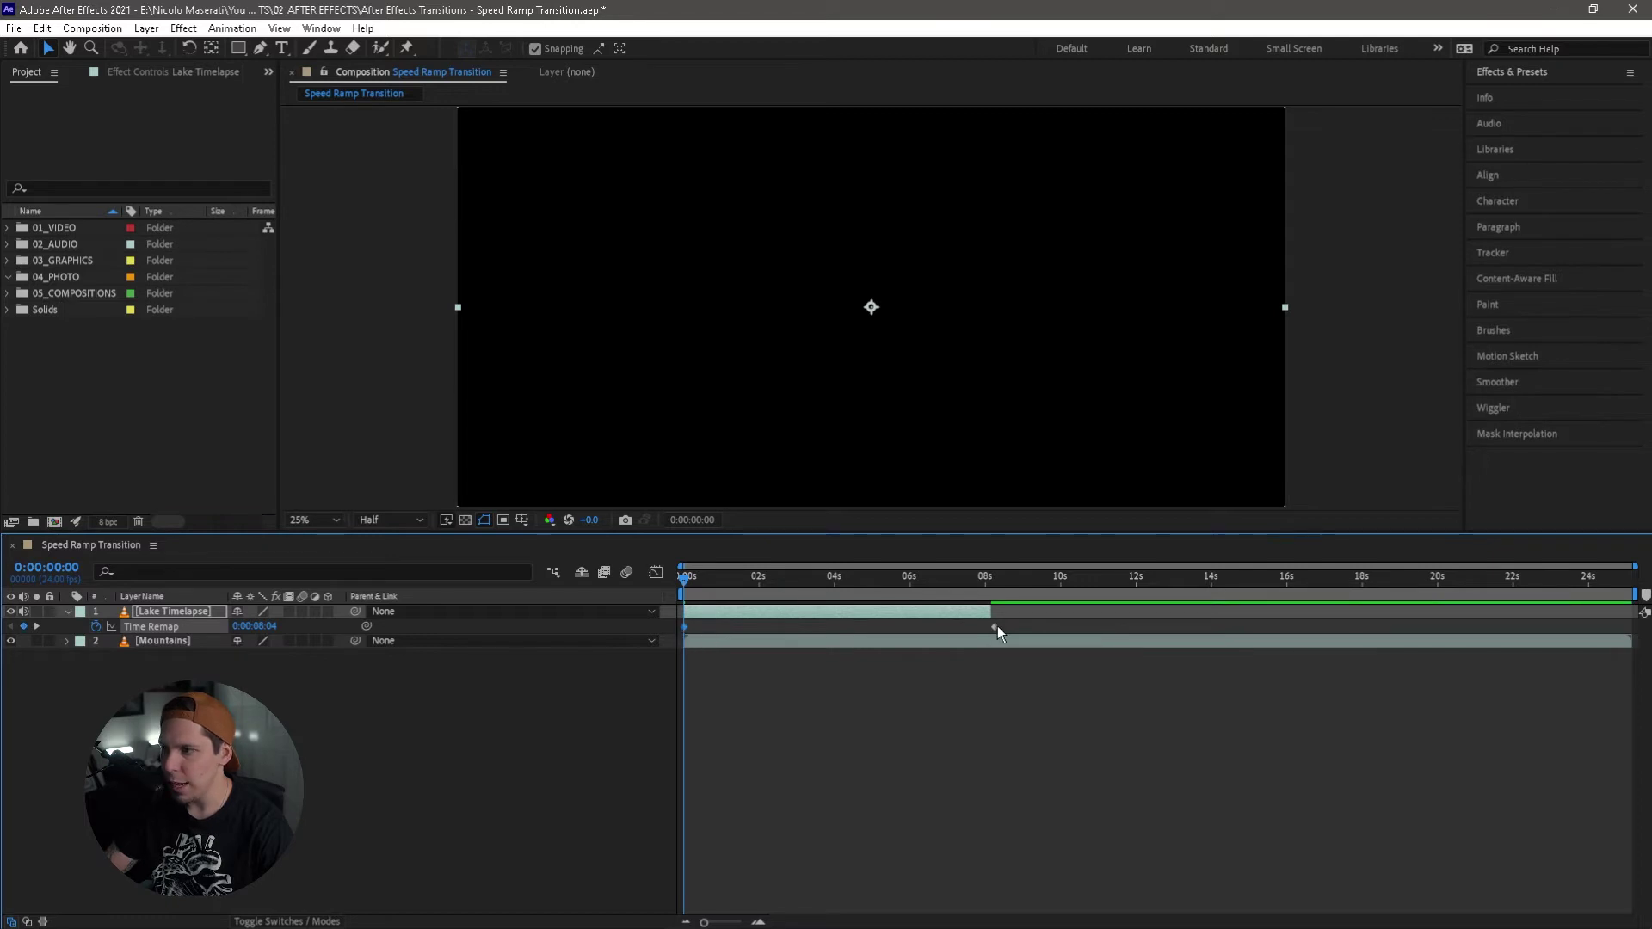
Slide Lake Timelapse to start around 12s, hide it, and preview the Mountains clip.
key("space")
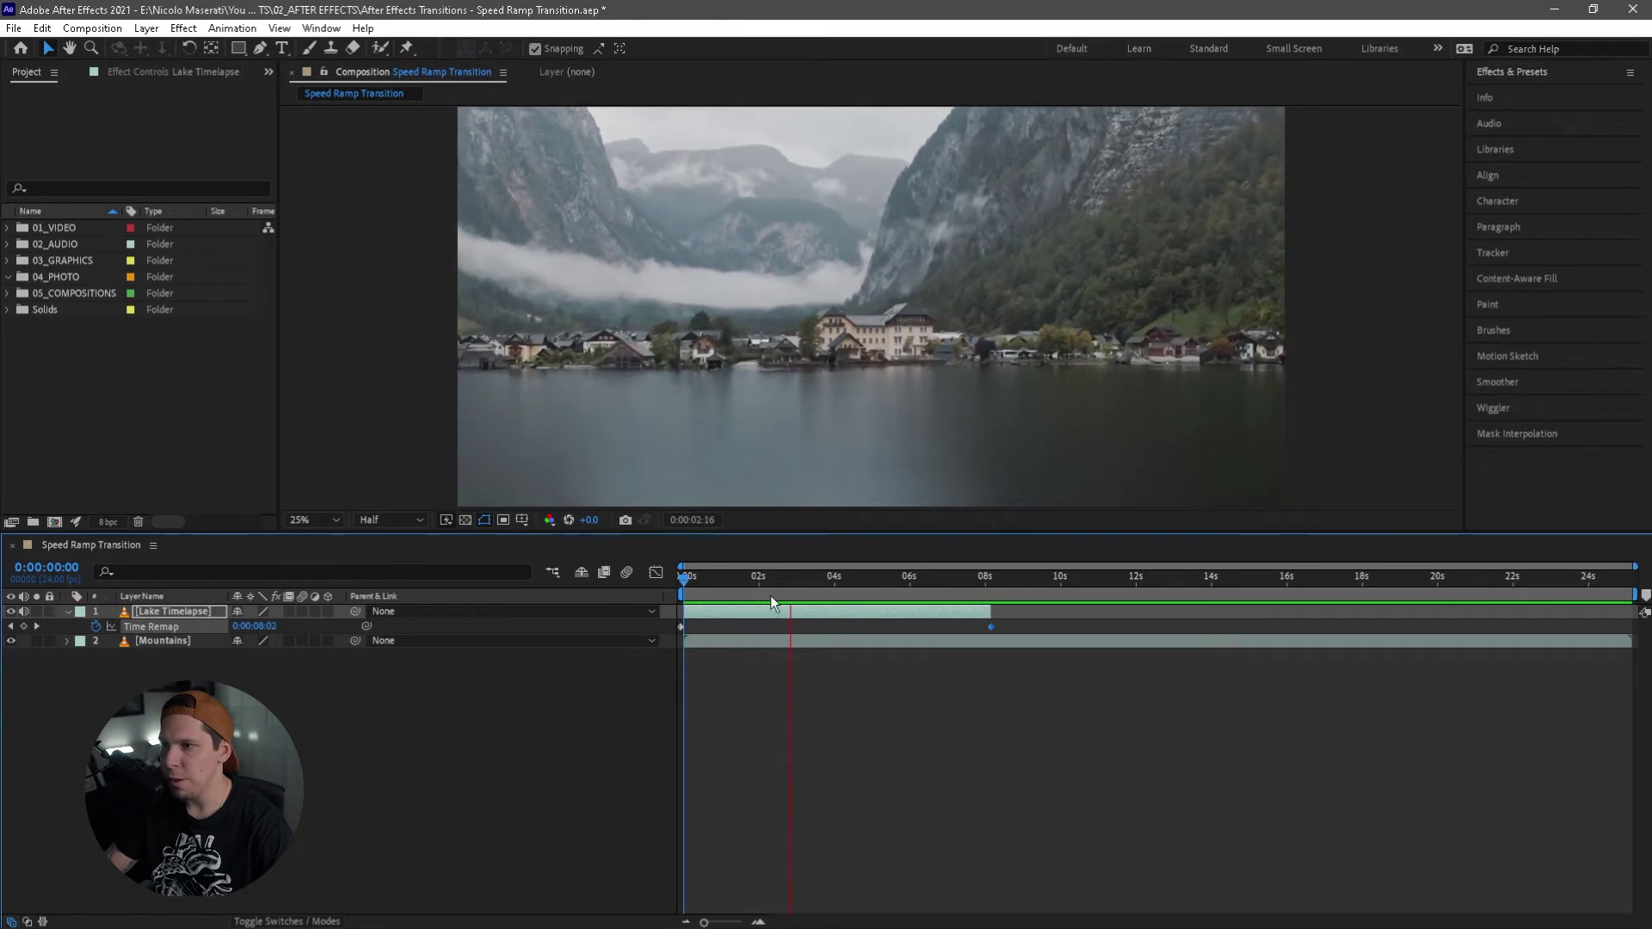
key("space")
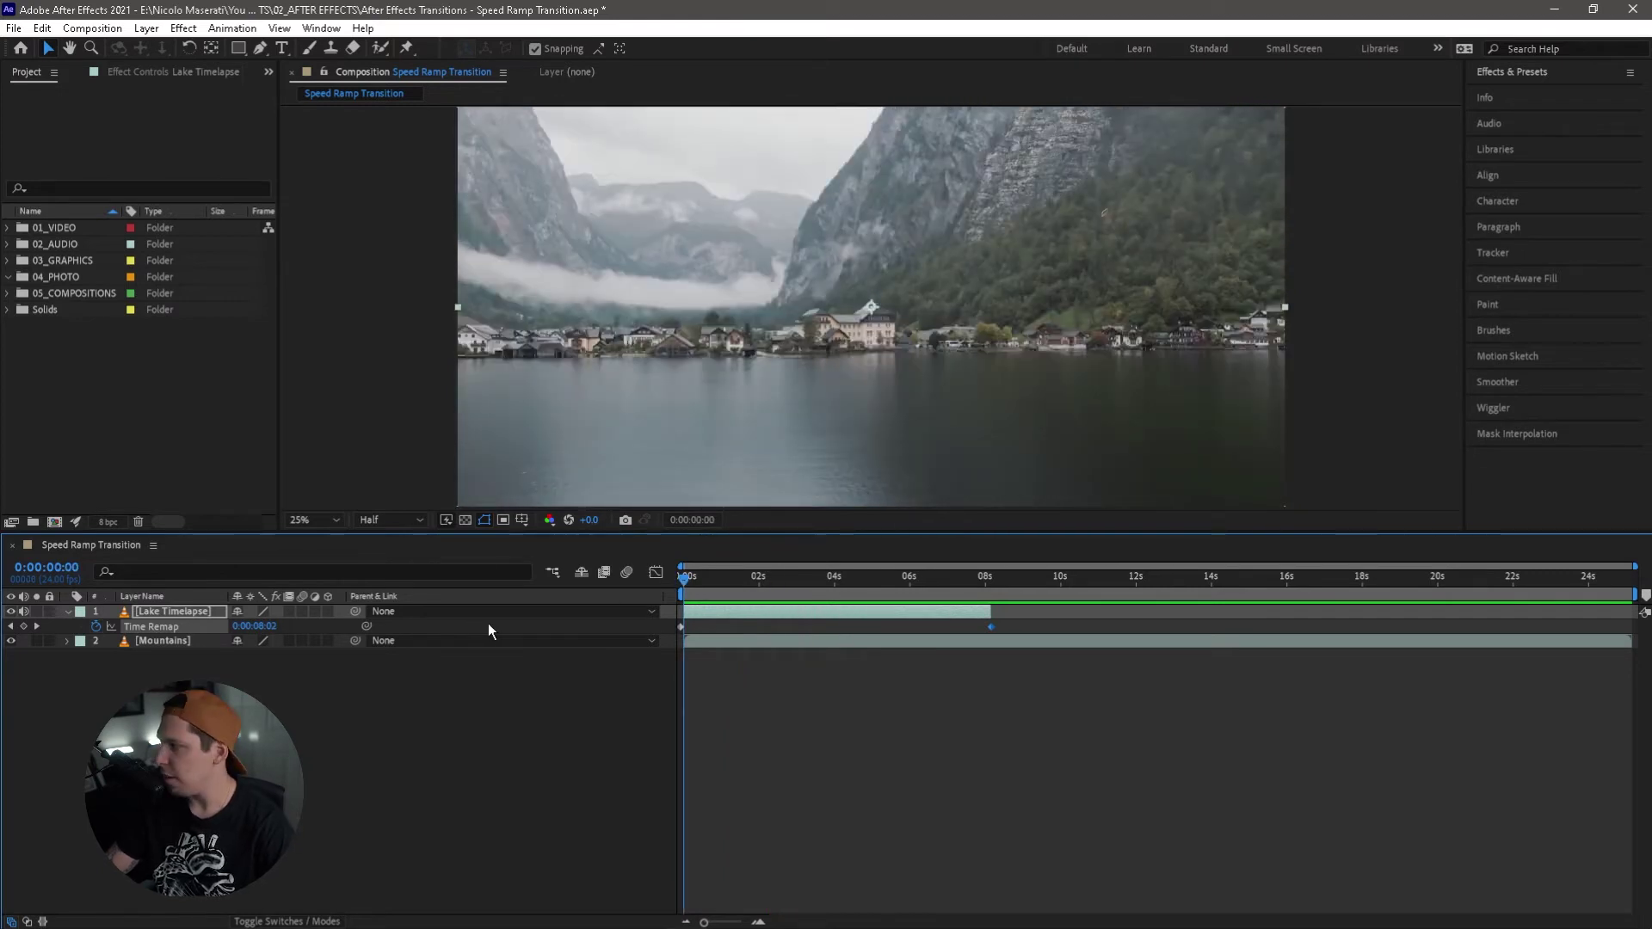
left_click_drag(778, 612, 1225, 618)
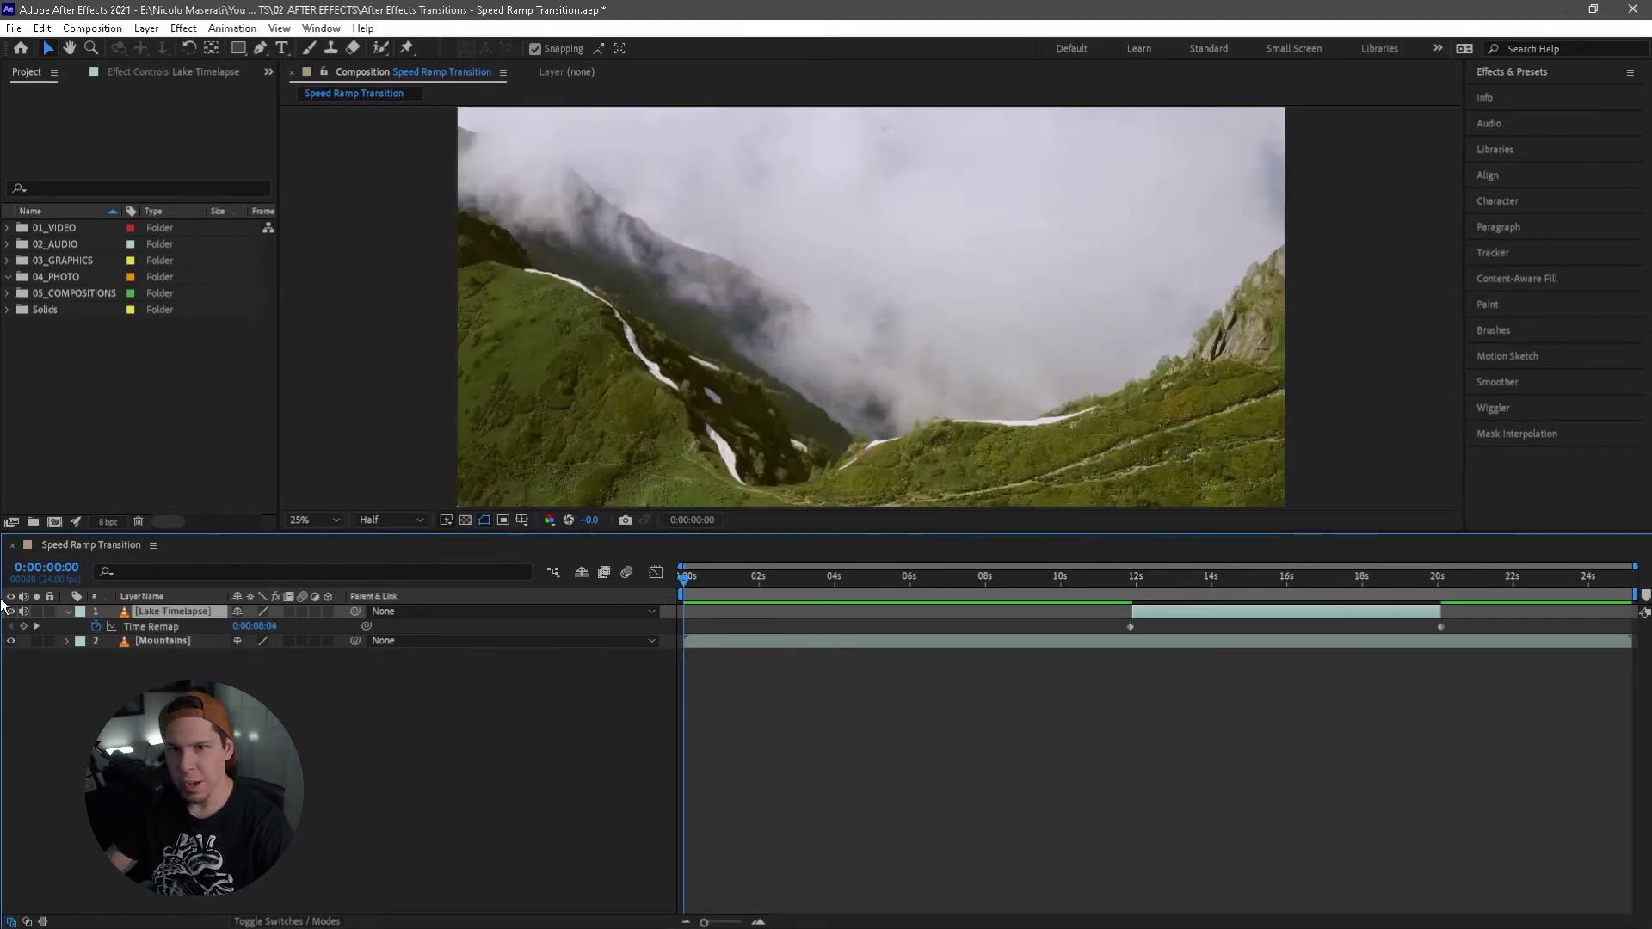
left_click(10, 612)
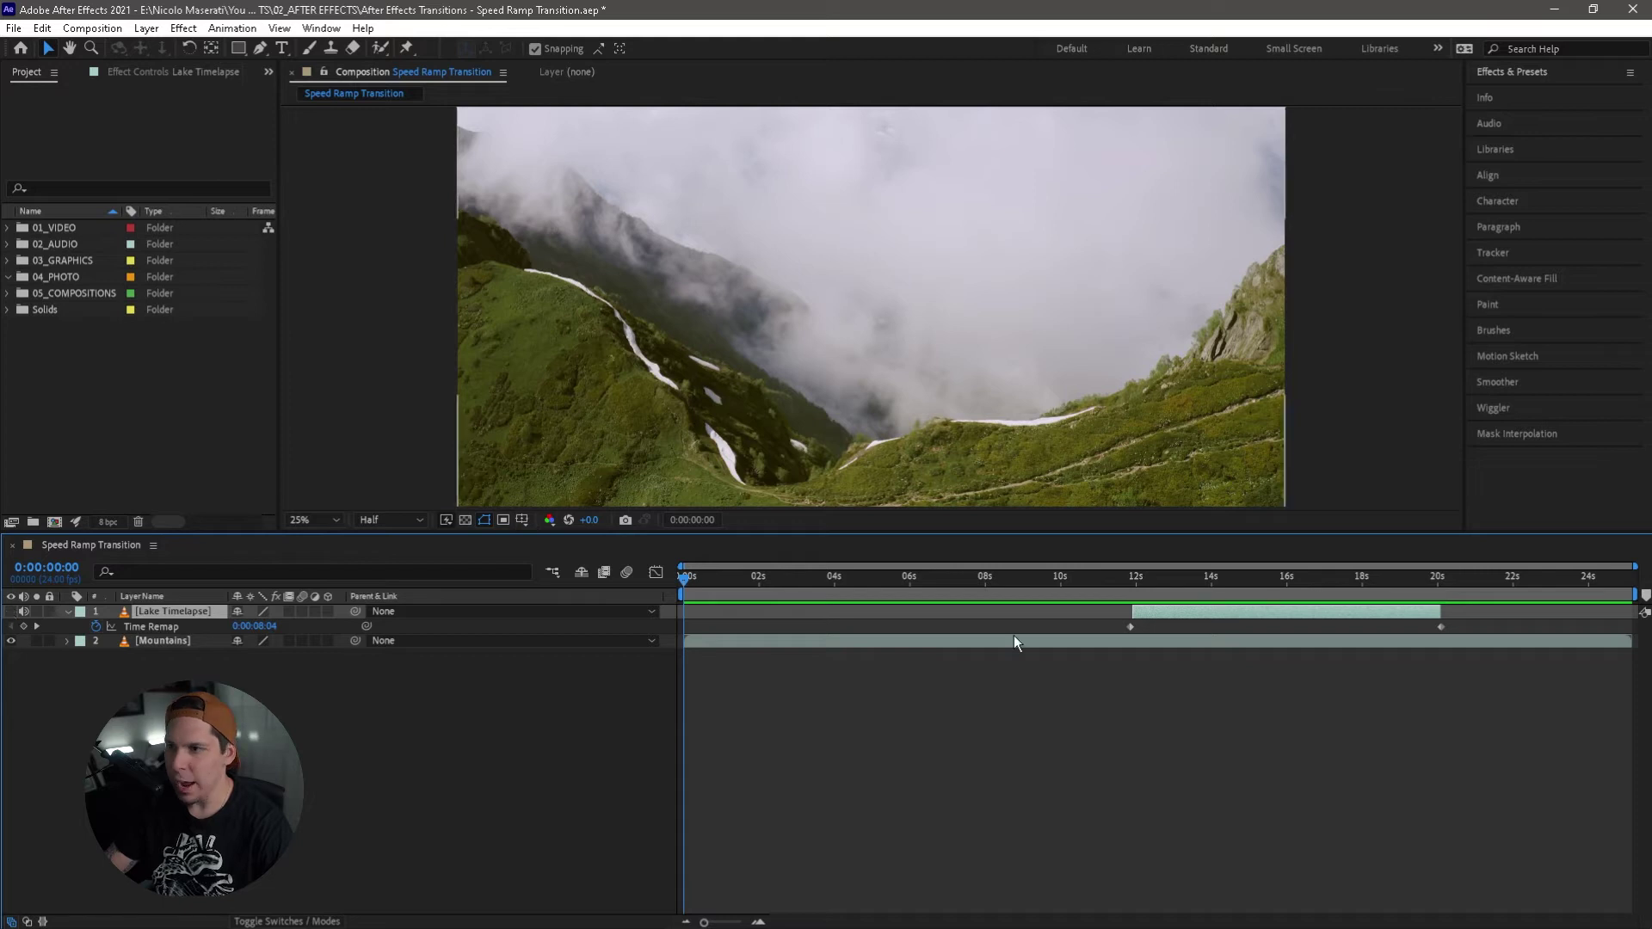
key("space")
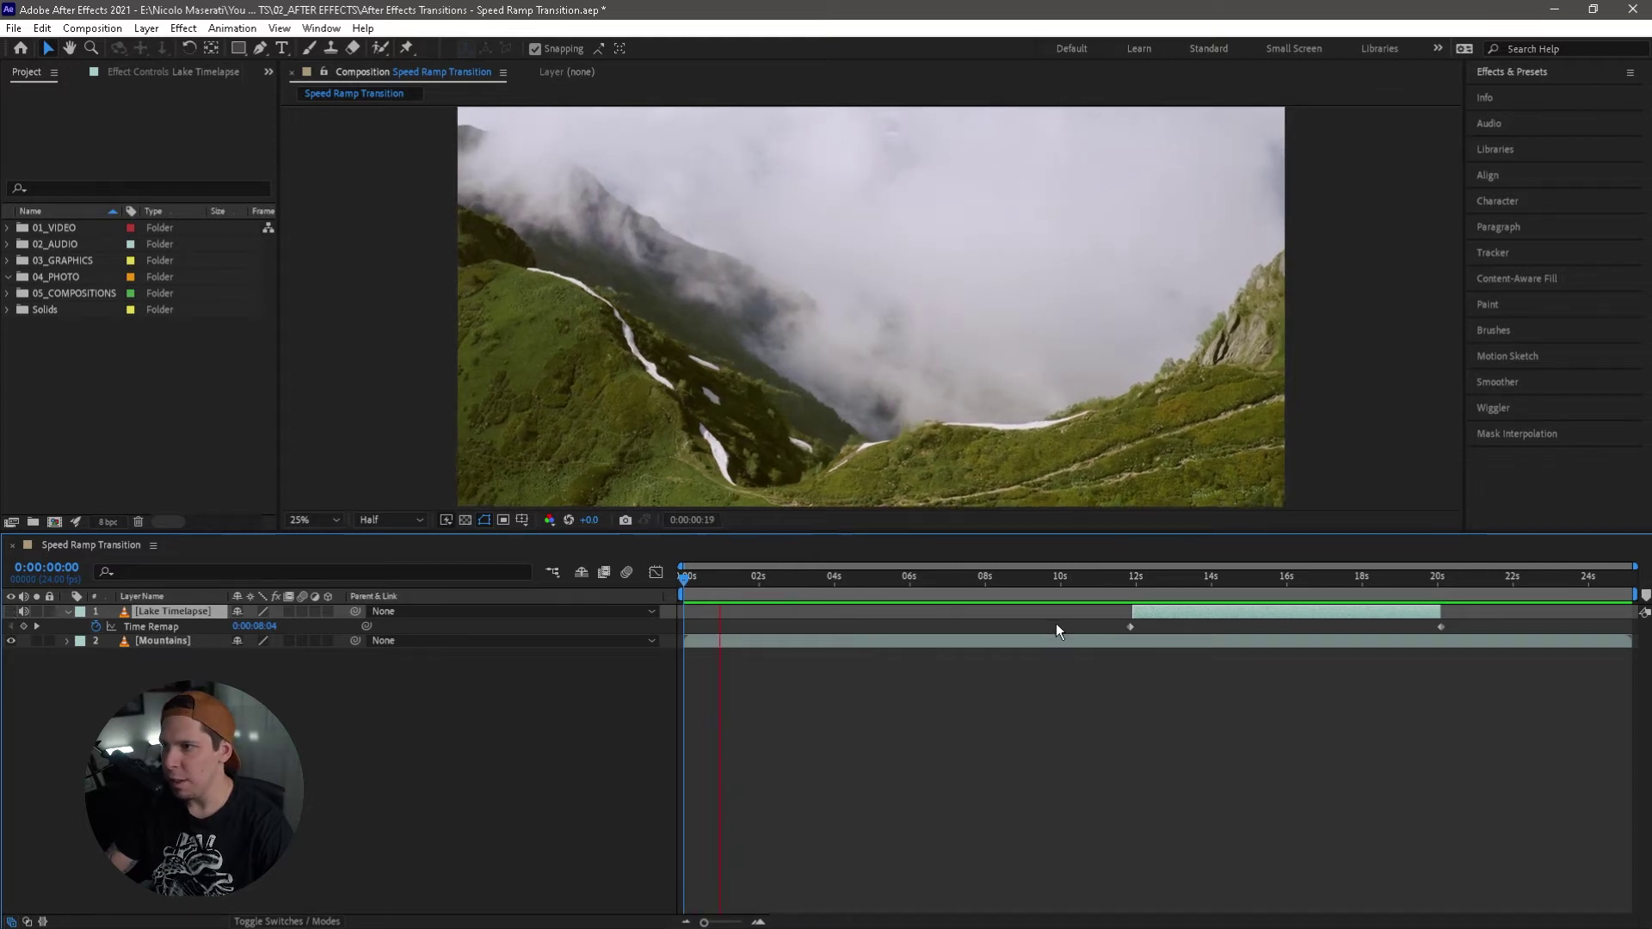
key("space")
left_click_drag(684, 578, 593, 599)
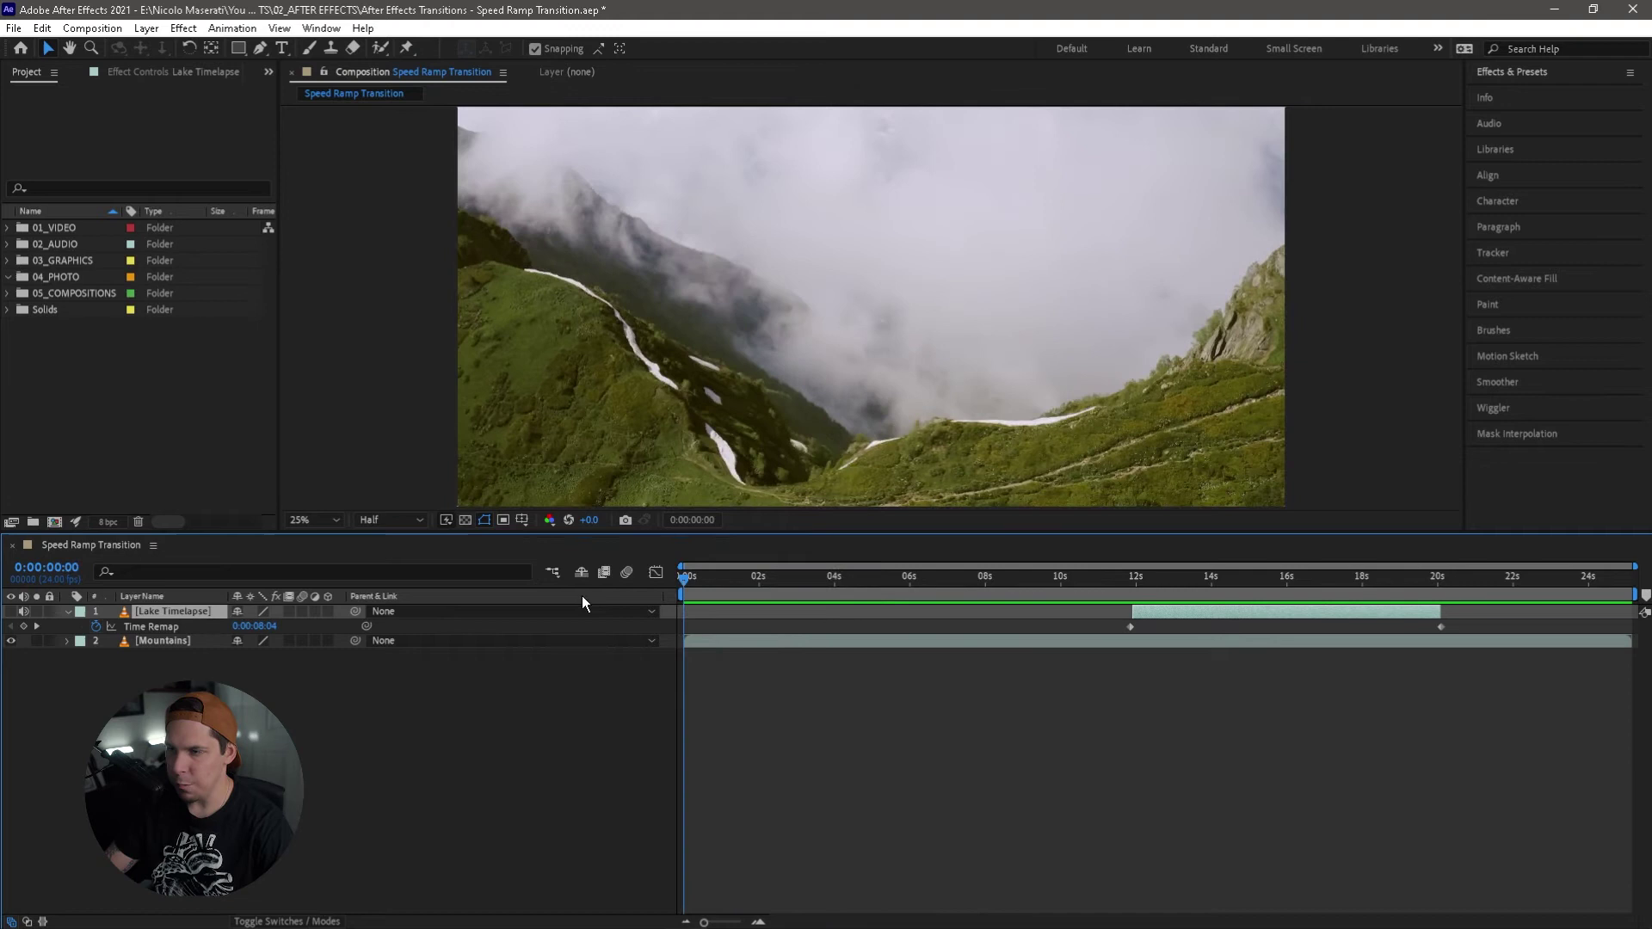
Enable Time Remapping on Mountains and add a Time Remap keyframe at 0:00:02:19.
right_click(742, 641)
mouse_move(884, 241)
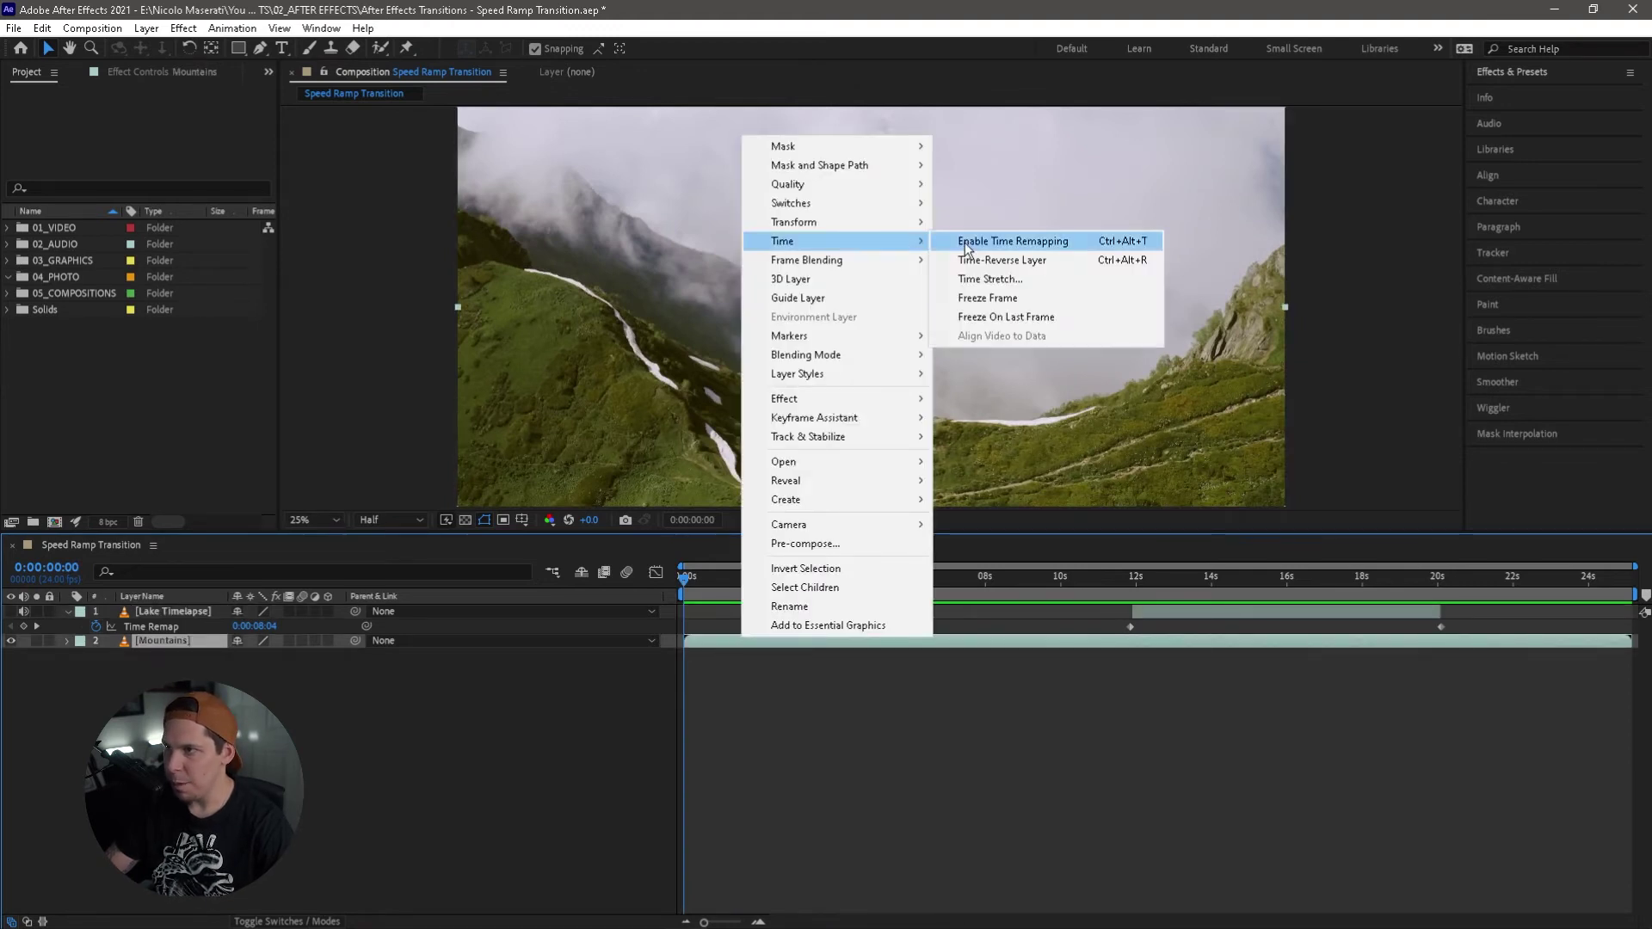
left_click(964, 241)
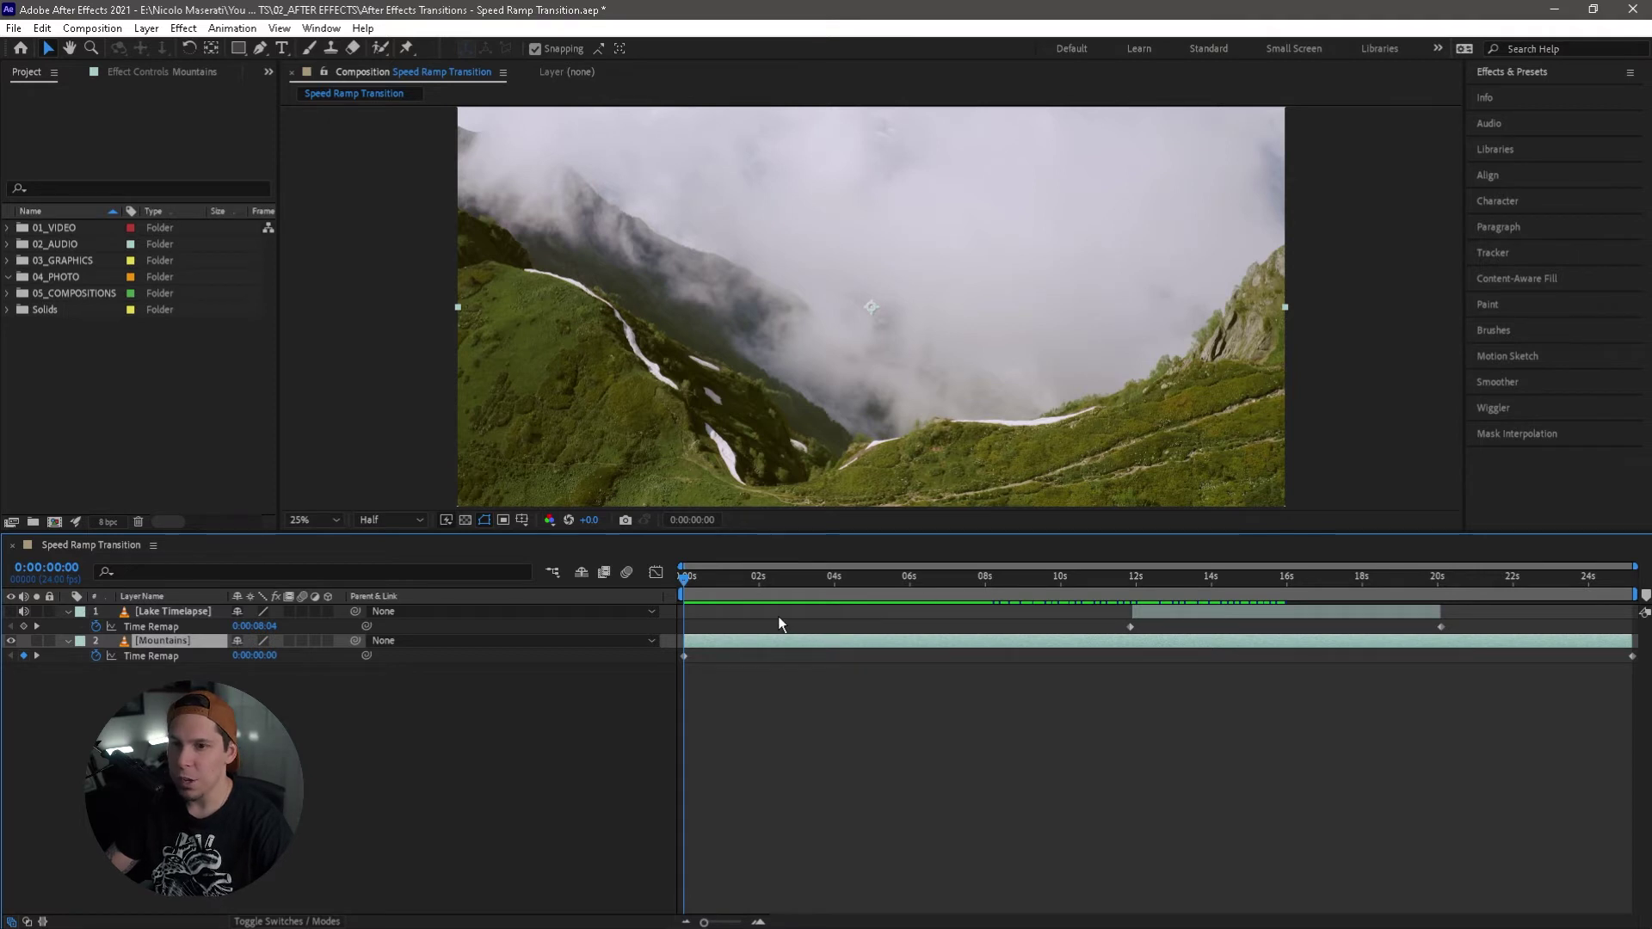
key("space")
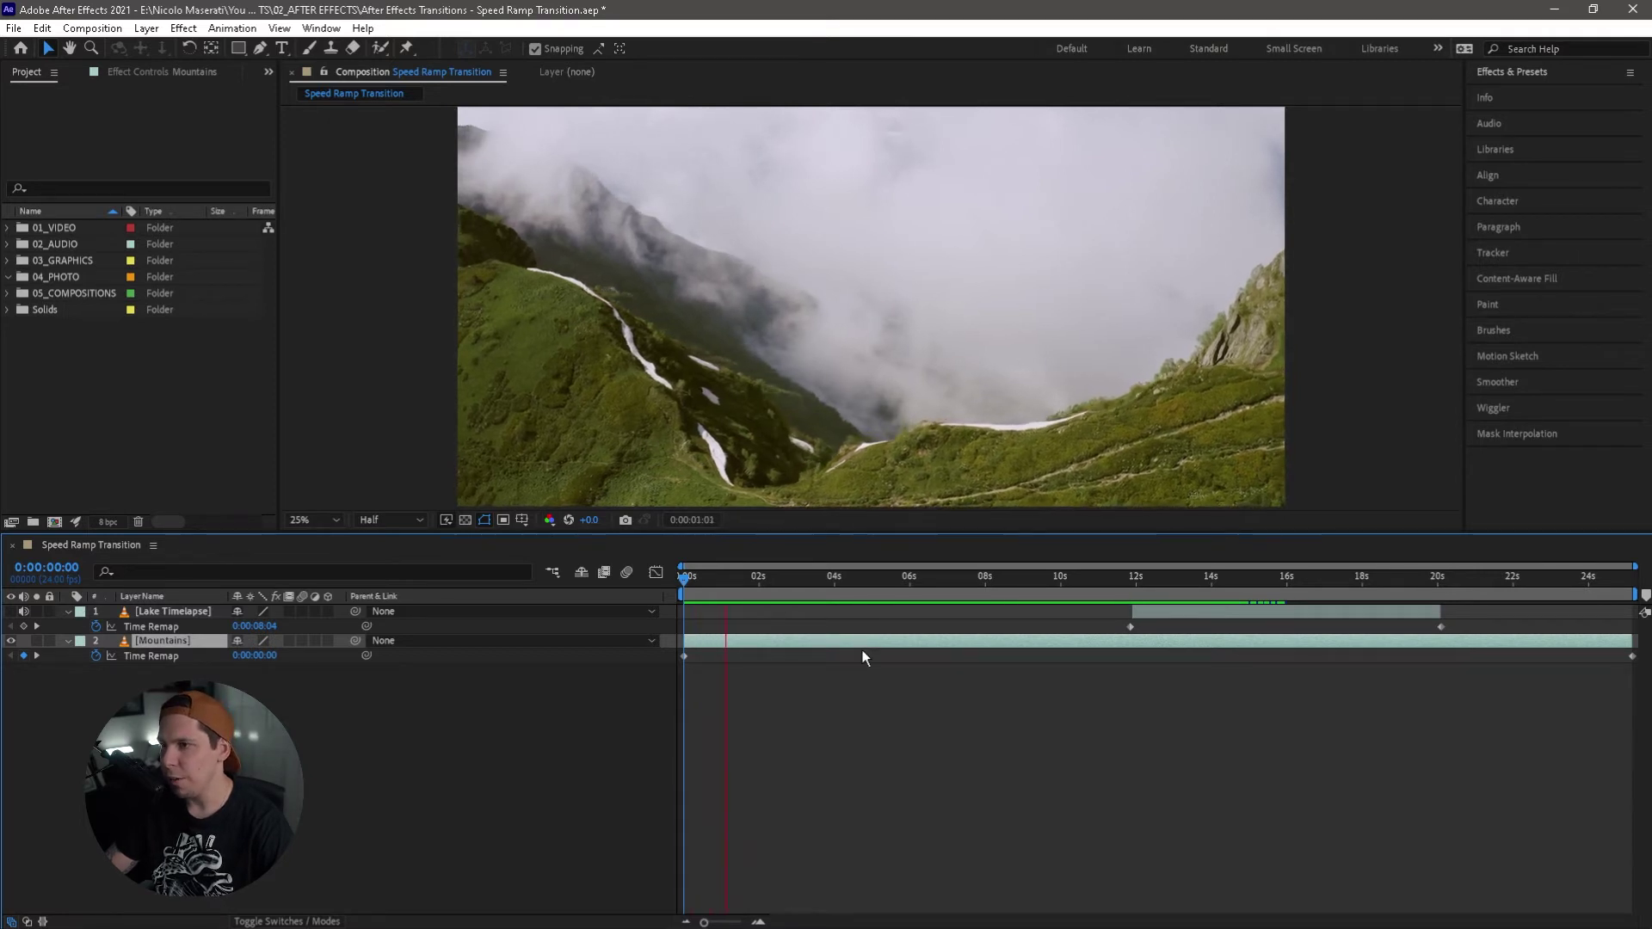
key("space")
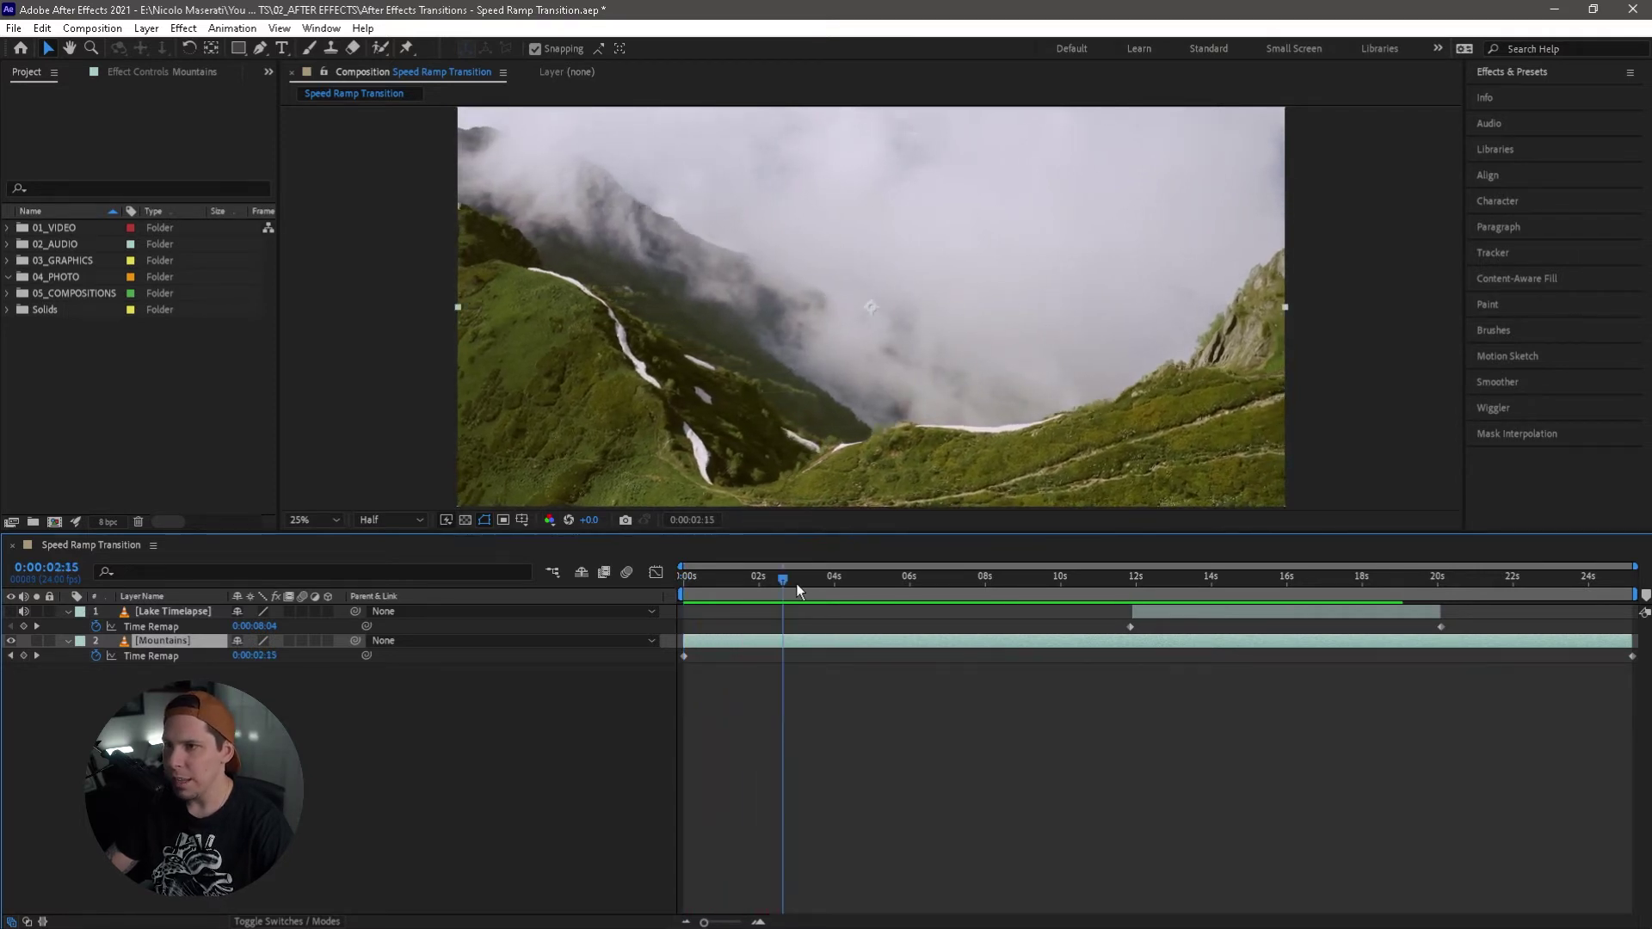
mouse_move(783, 583)
left_mouse_down()
mouse_move(650, 586)
mouse_move(790, 605)
left_mouse_up()
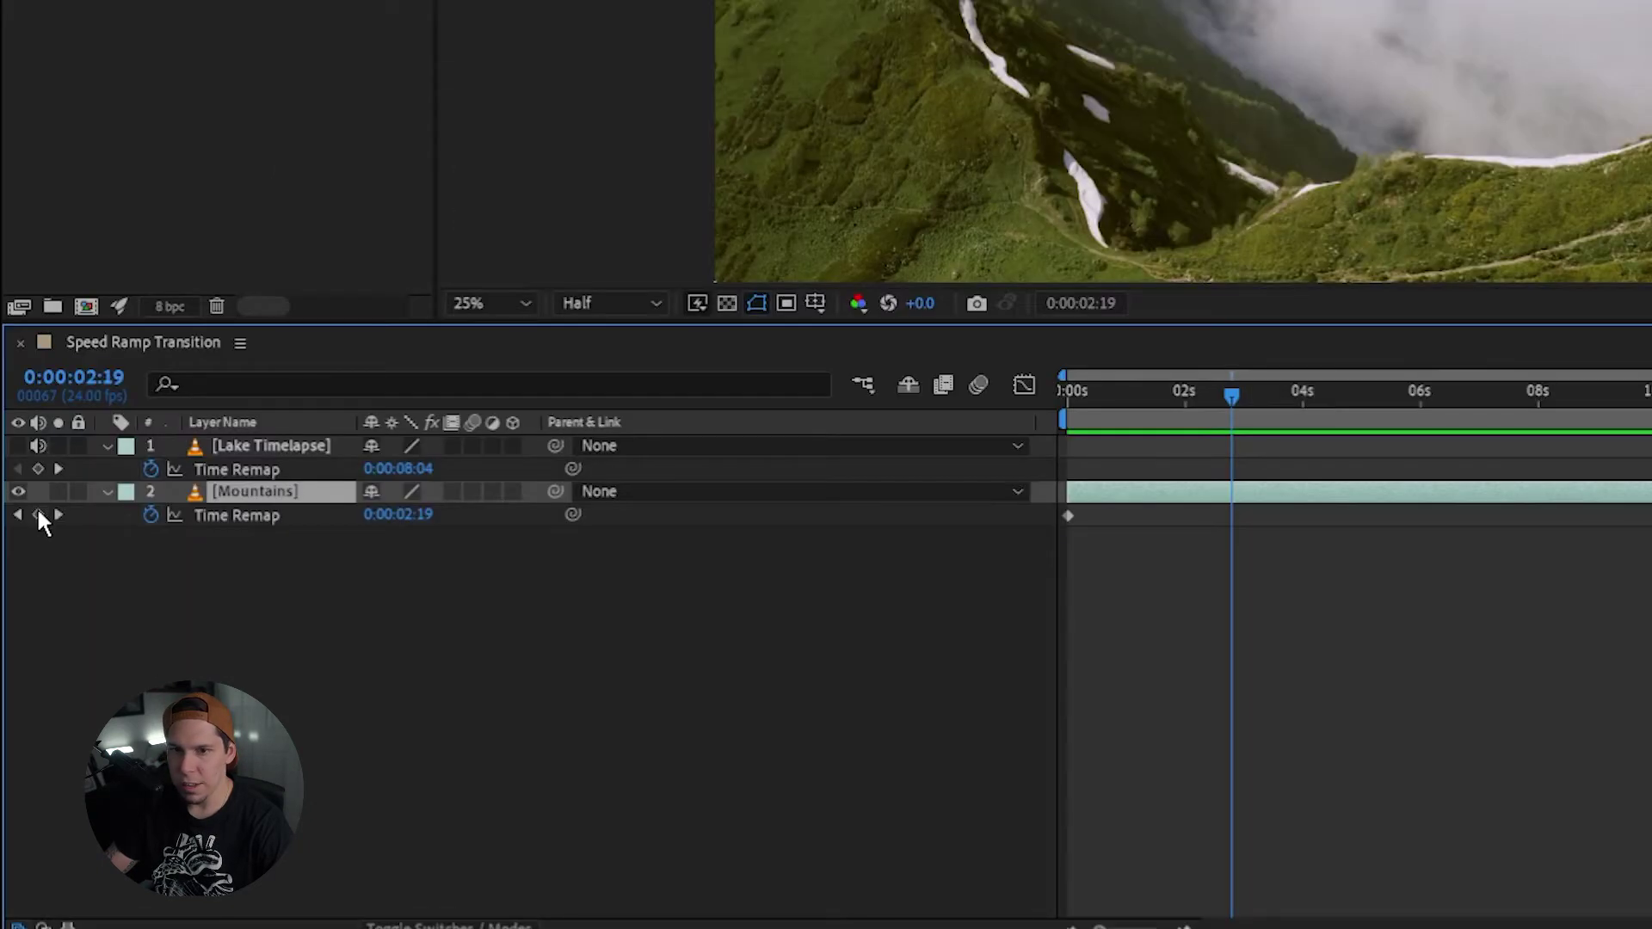
left_click(38, 514)
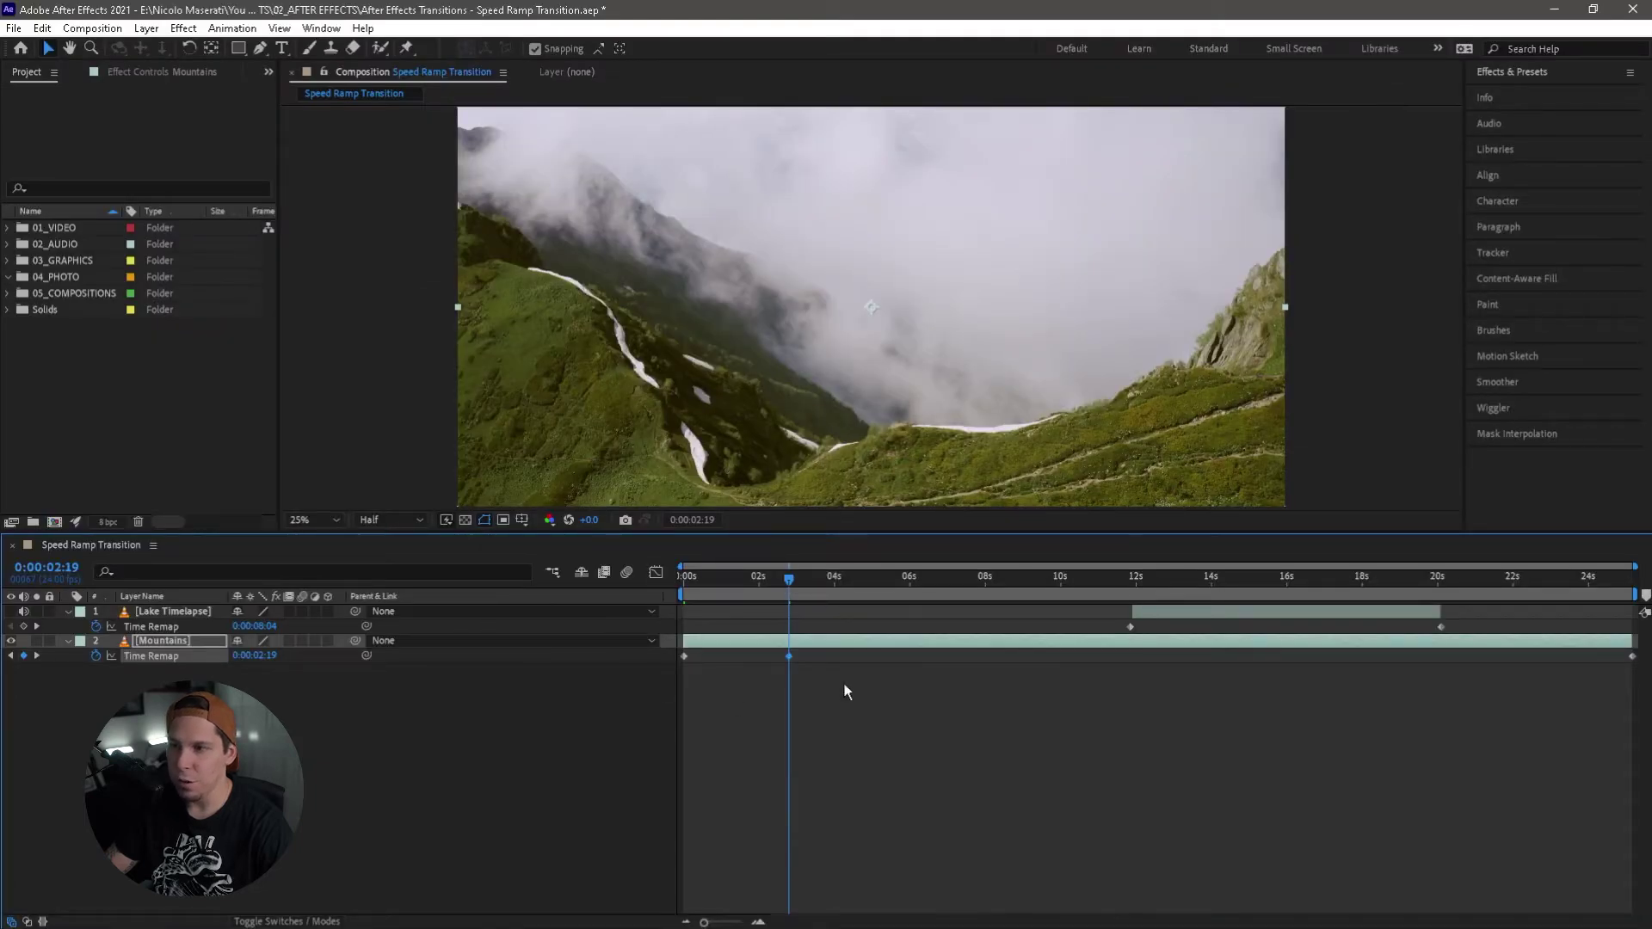
Marquee-select the first two Mountains remap keyframes and drag them later to around 21.5s and 24.5s.
left_click(796, 695)
left_click_drag(801, 704, 674, 648)
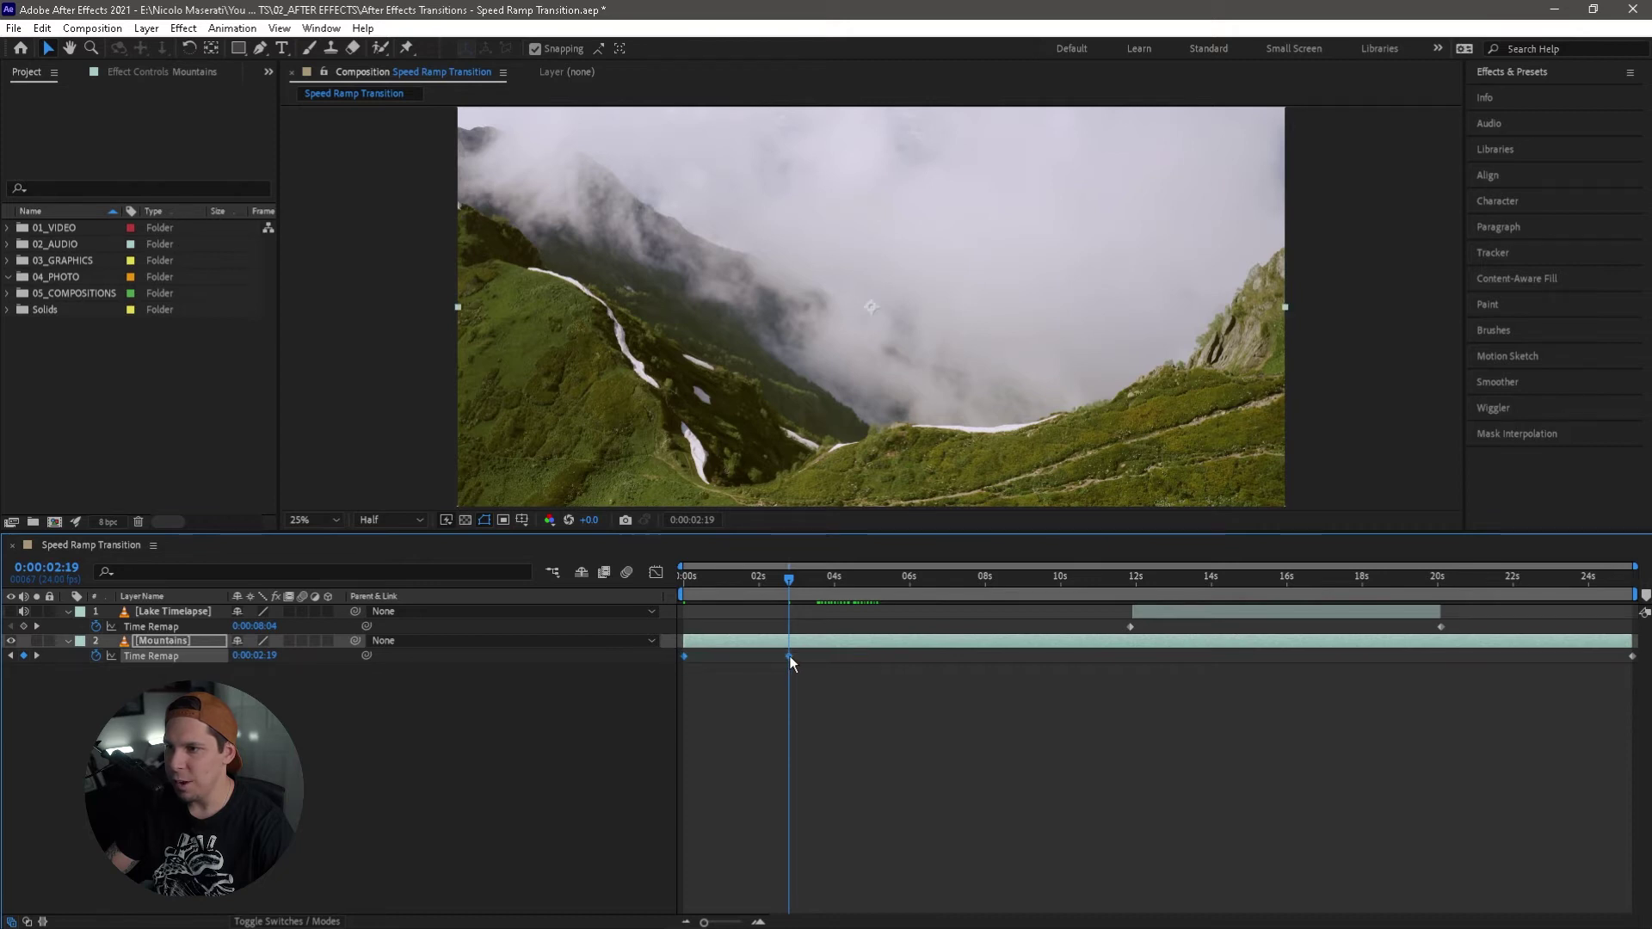
left_click_drag(788, 656, 1187, 664)
left_click_drag(1607, 671, 1613, 678)
left_click(1507, 588)
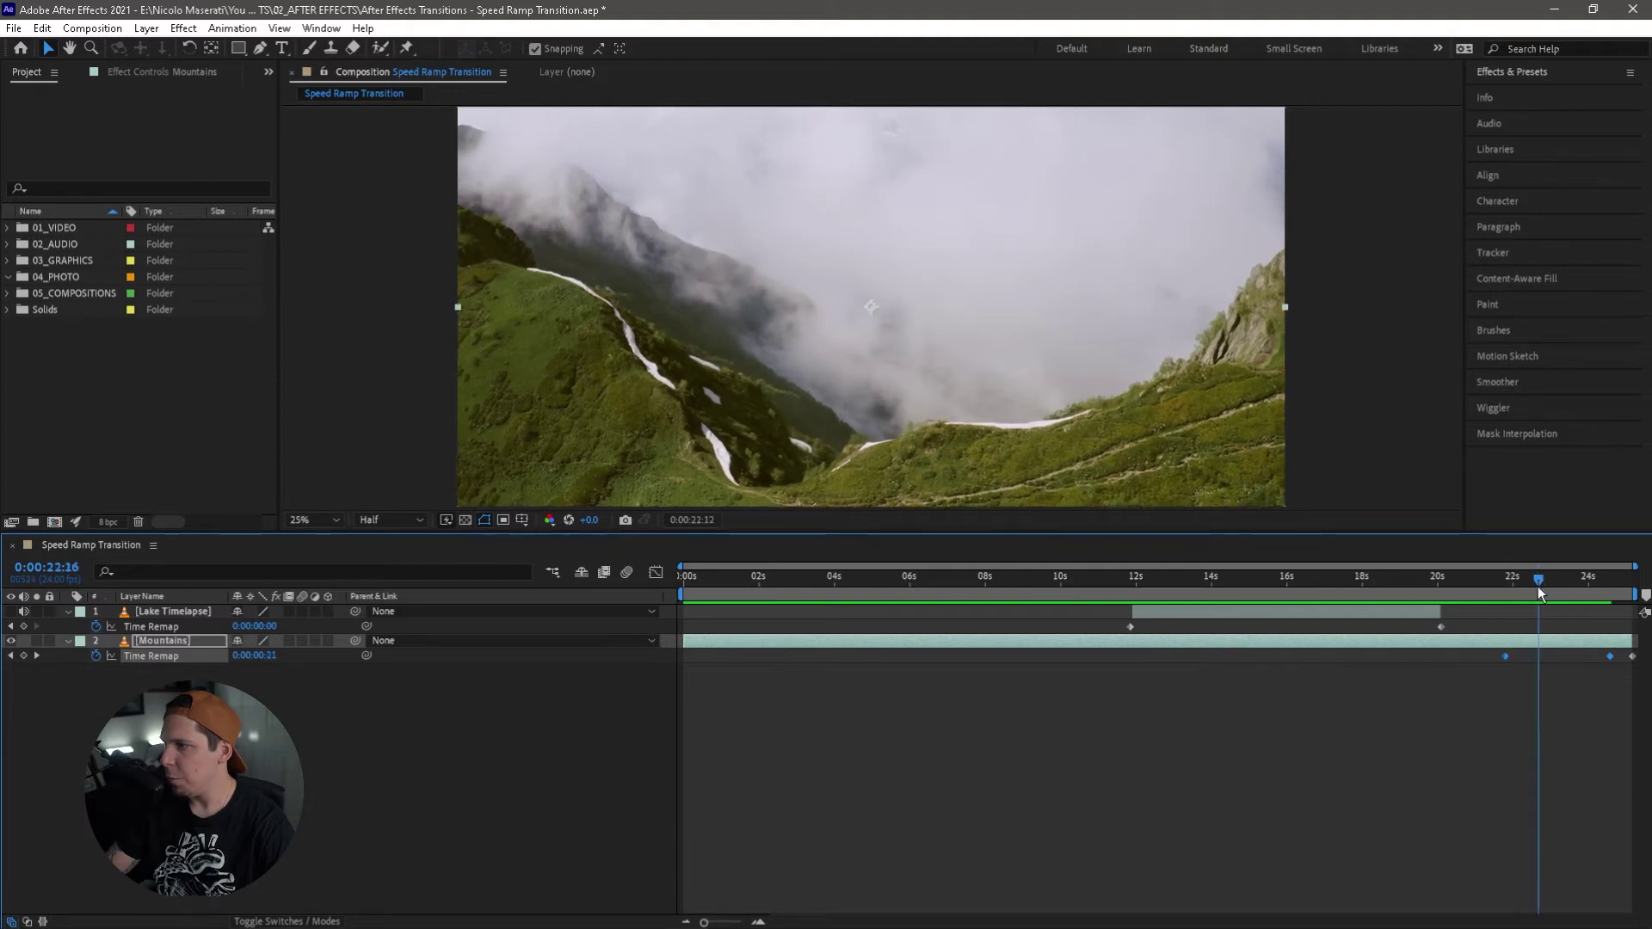
Park the current time on the Mountains remap keyframe at about 21 seconds.
left_click_drag(1541, 590, 1604, 608)
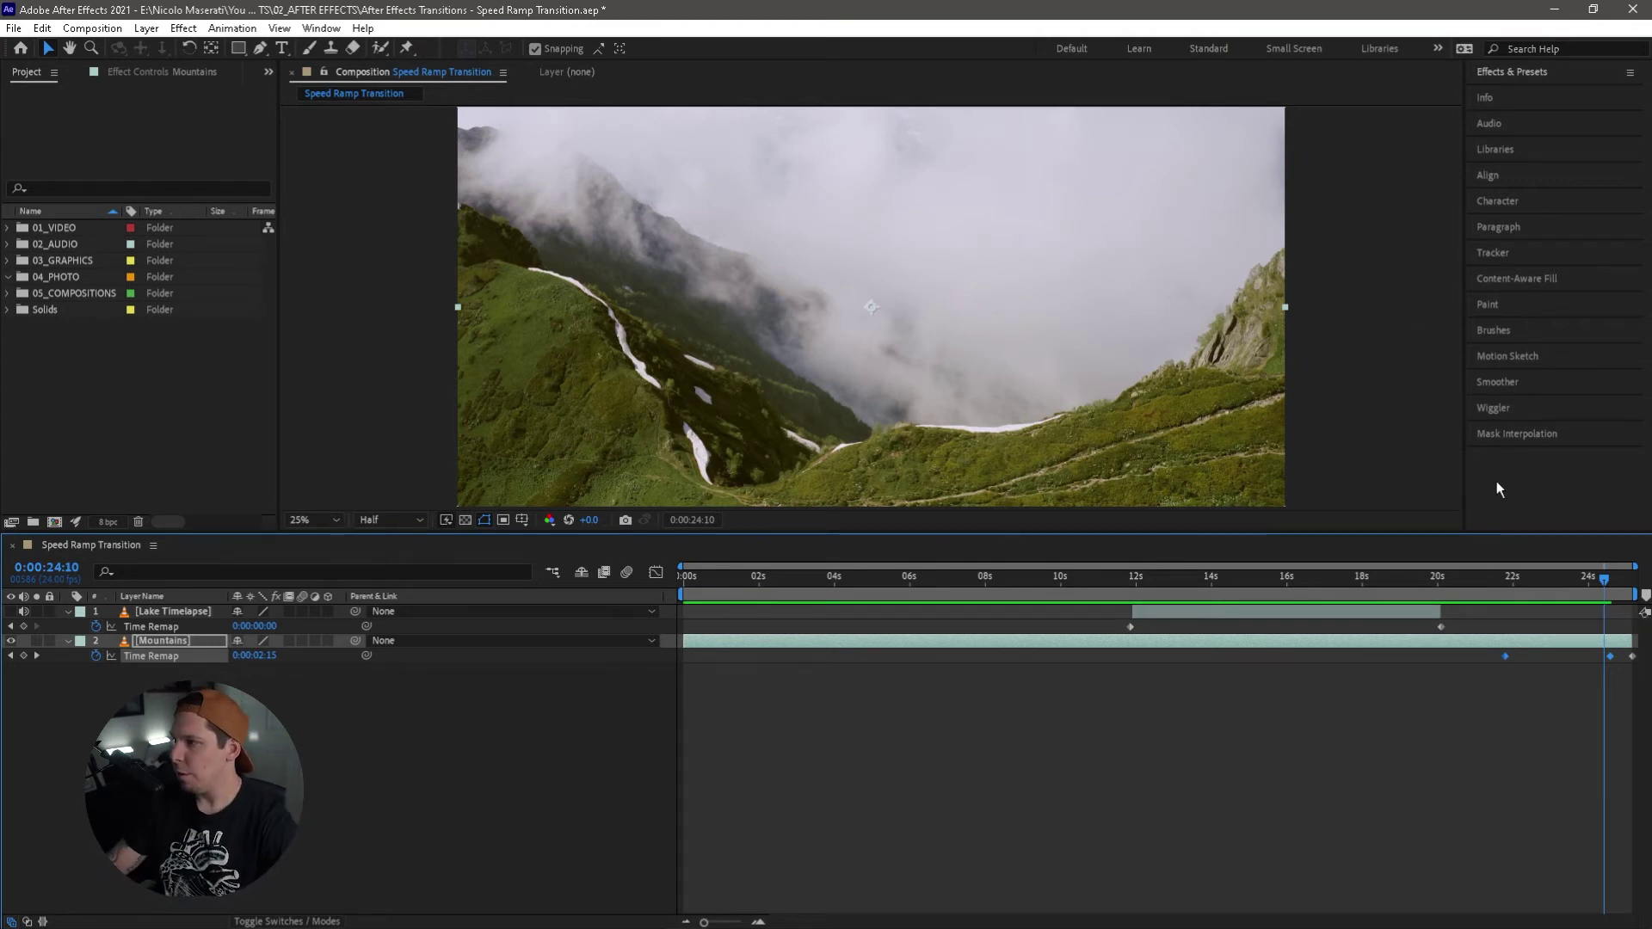
left_click(1509, 588)
left_click_drag(1509, 588, 1505, 584)
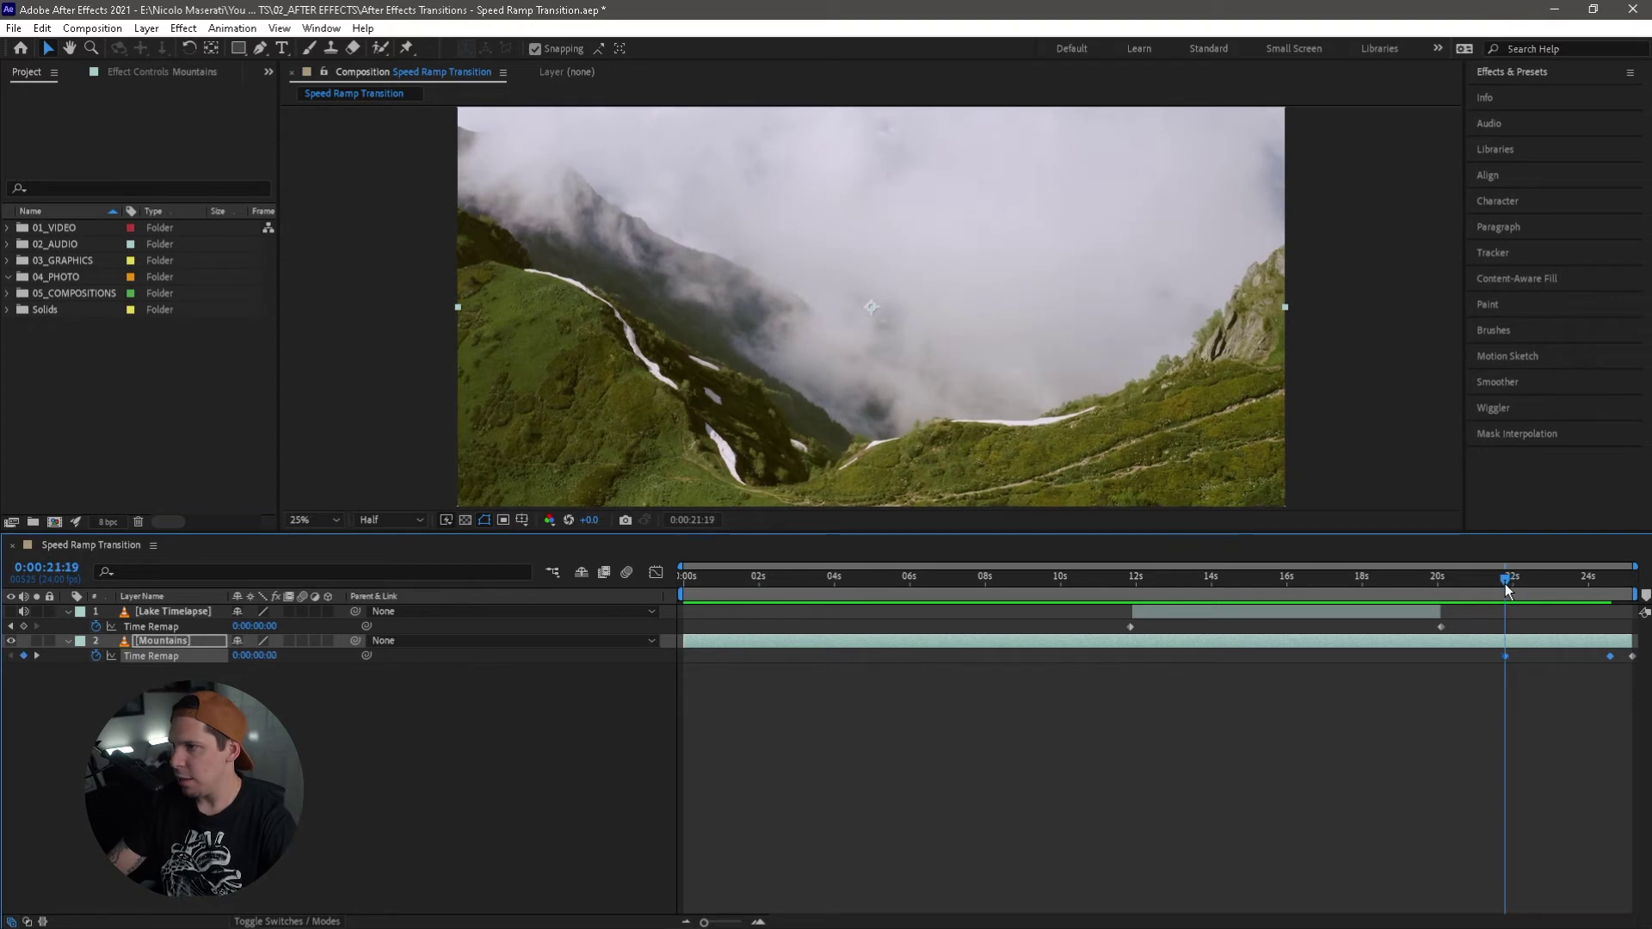
key("space")
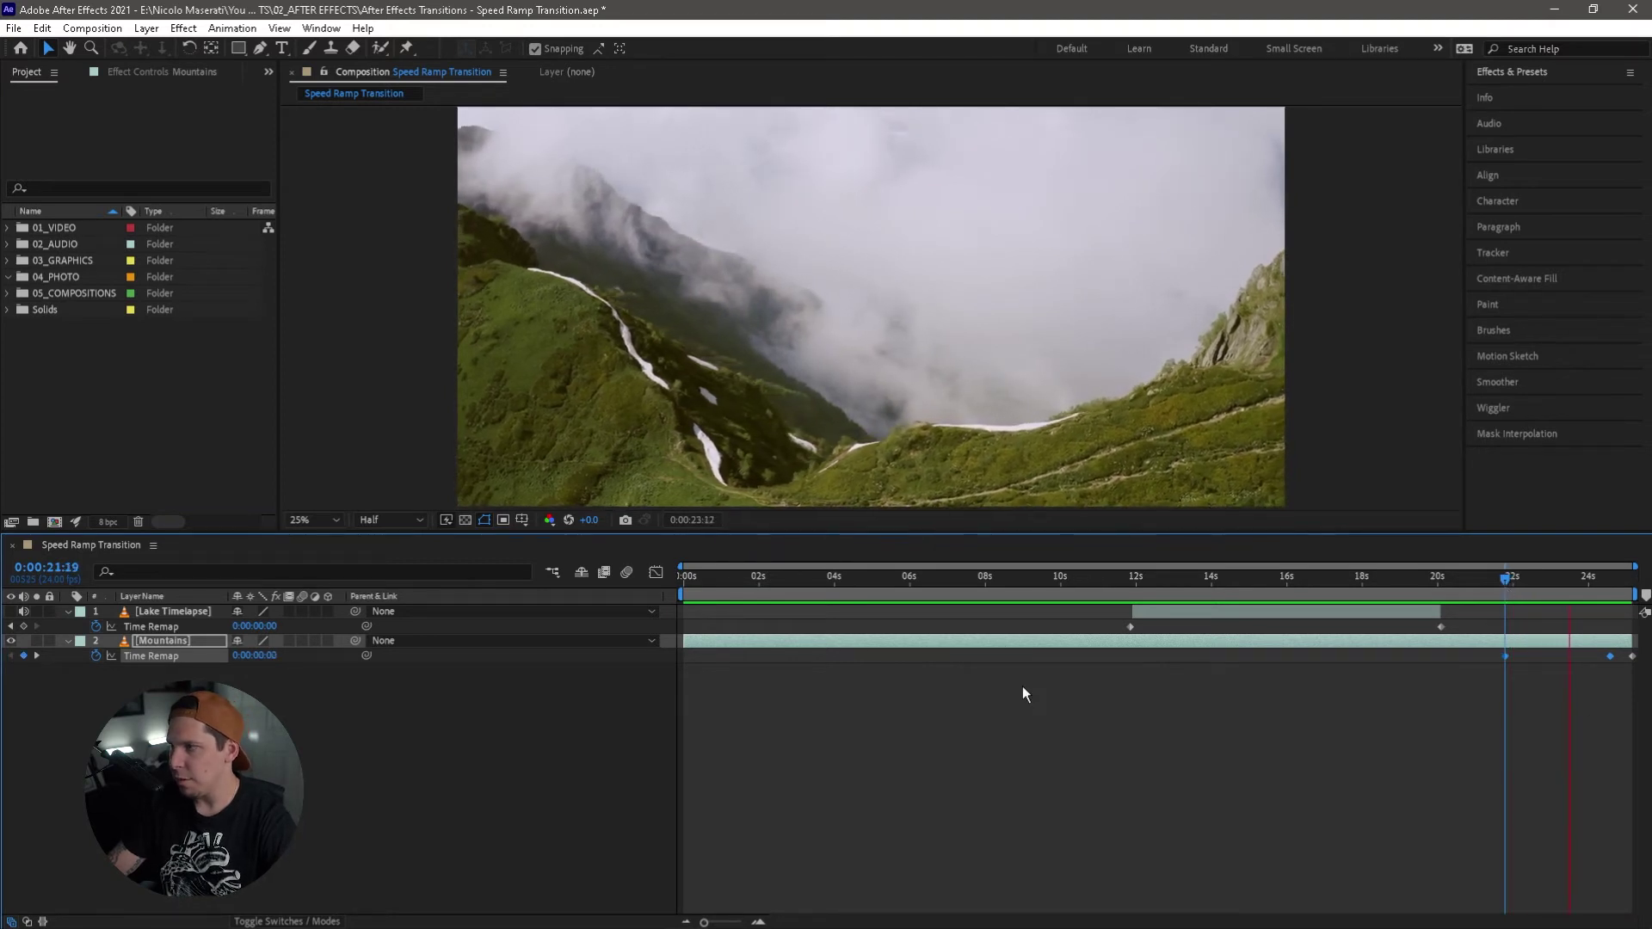
key("space")
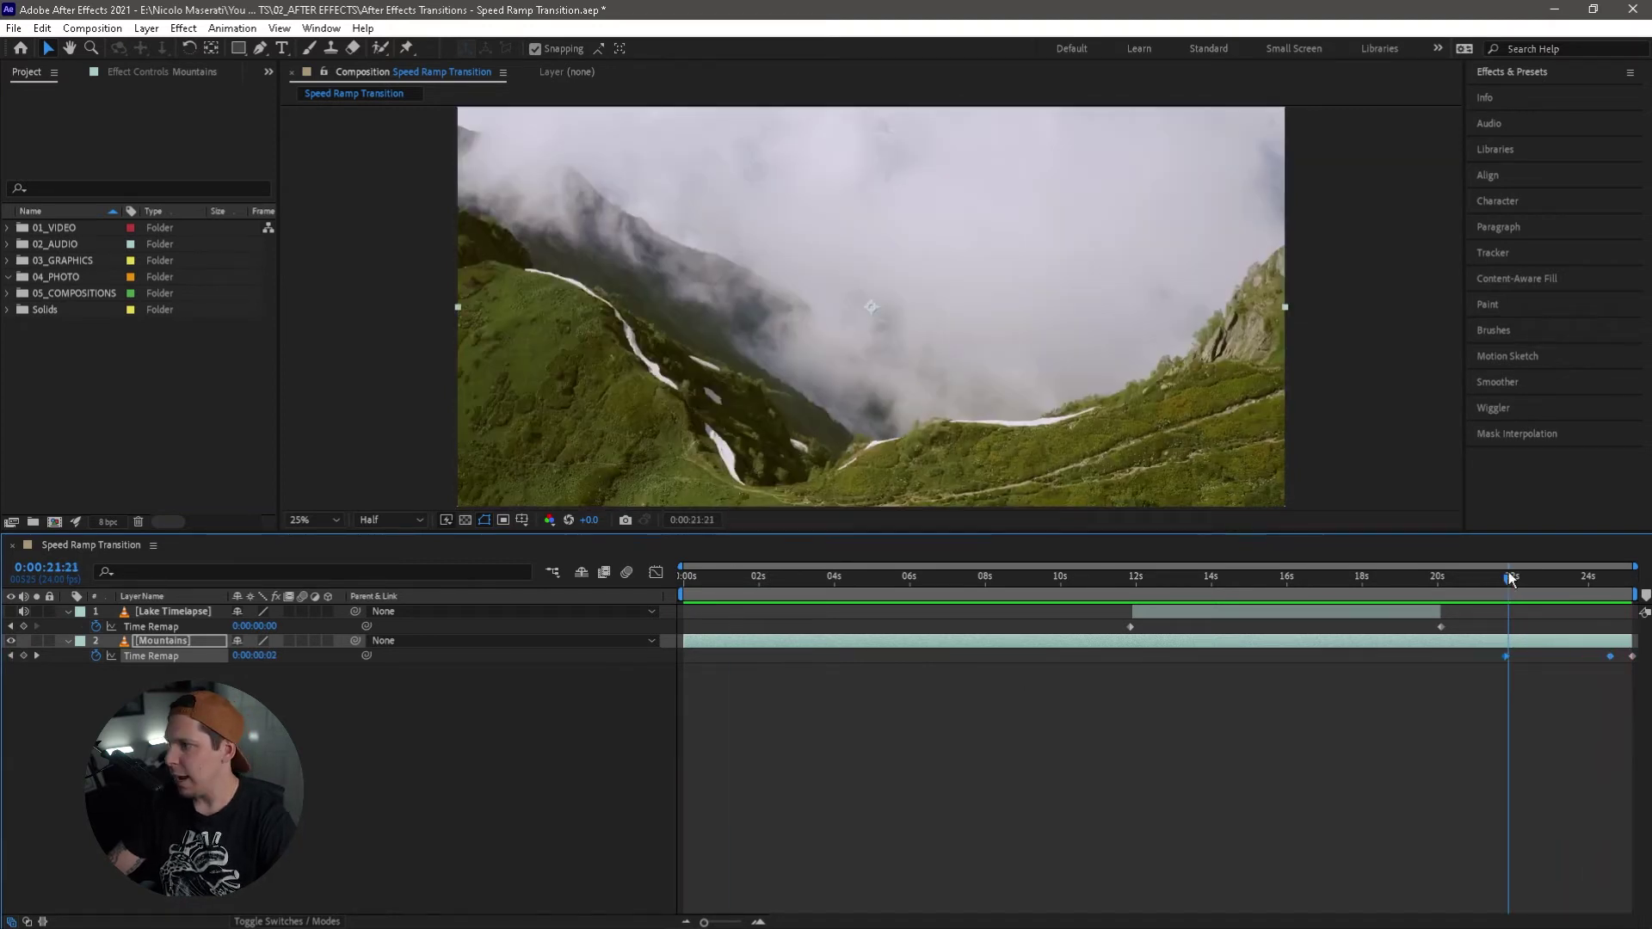
left_click_drag(1471, 674, 1622, 659)
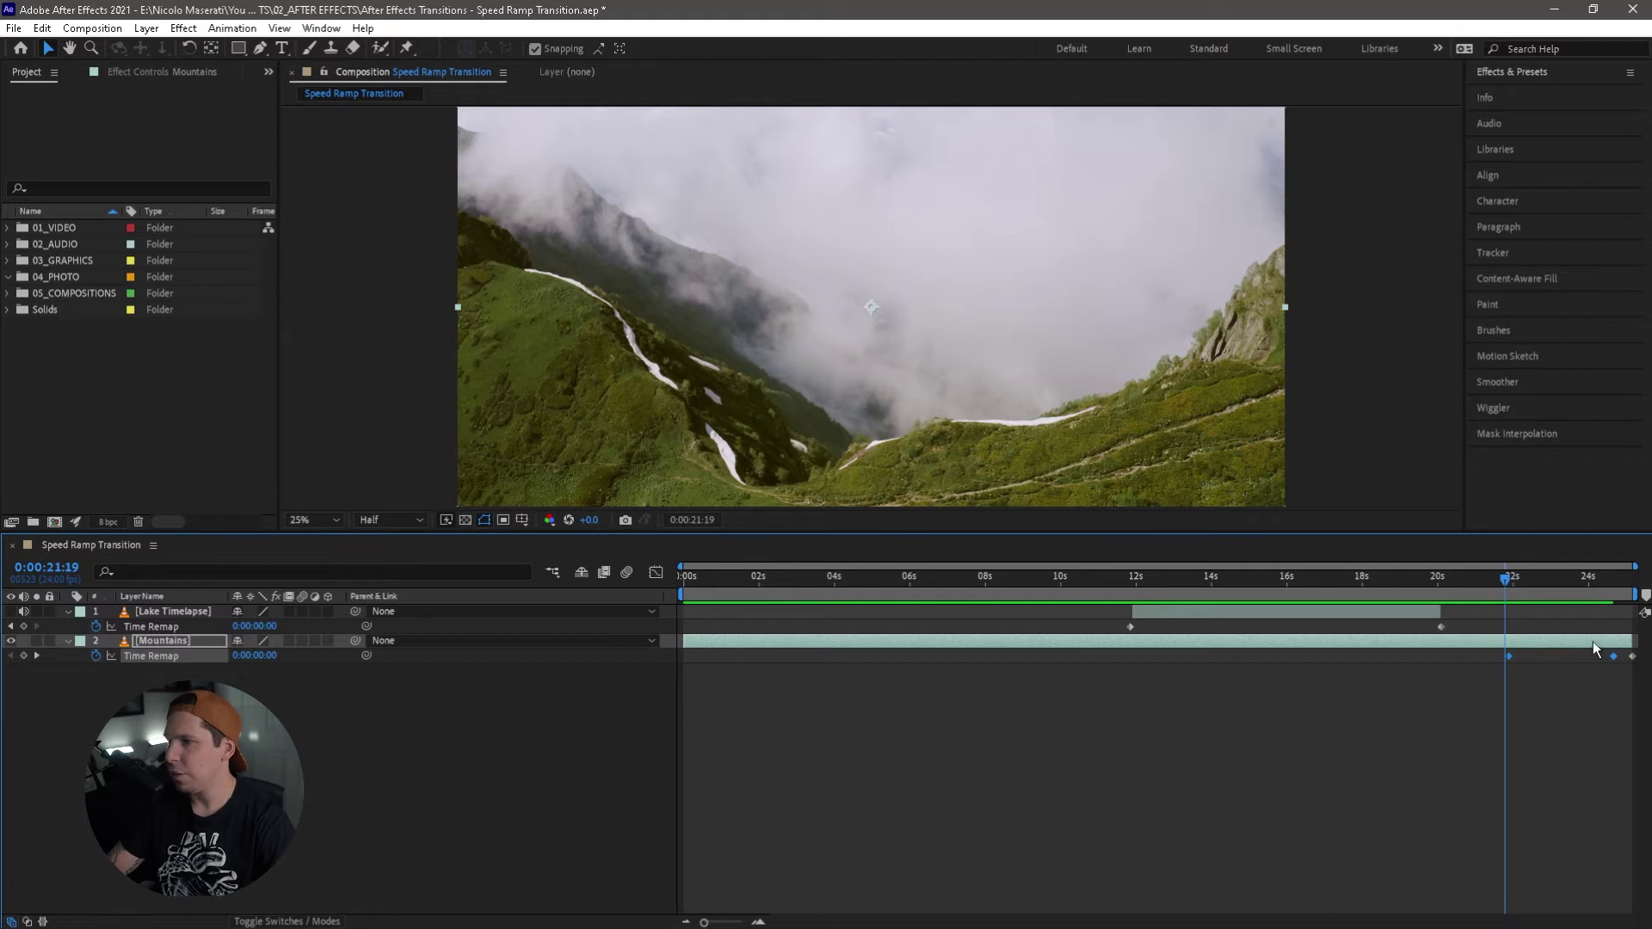
left_click_drag(1505, 582, 1509, 583)
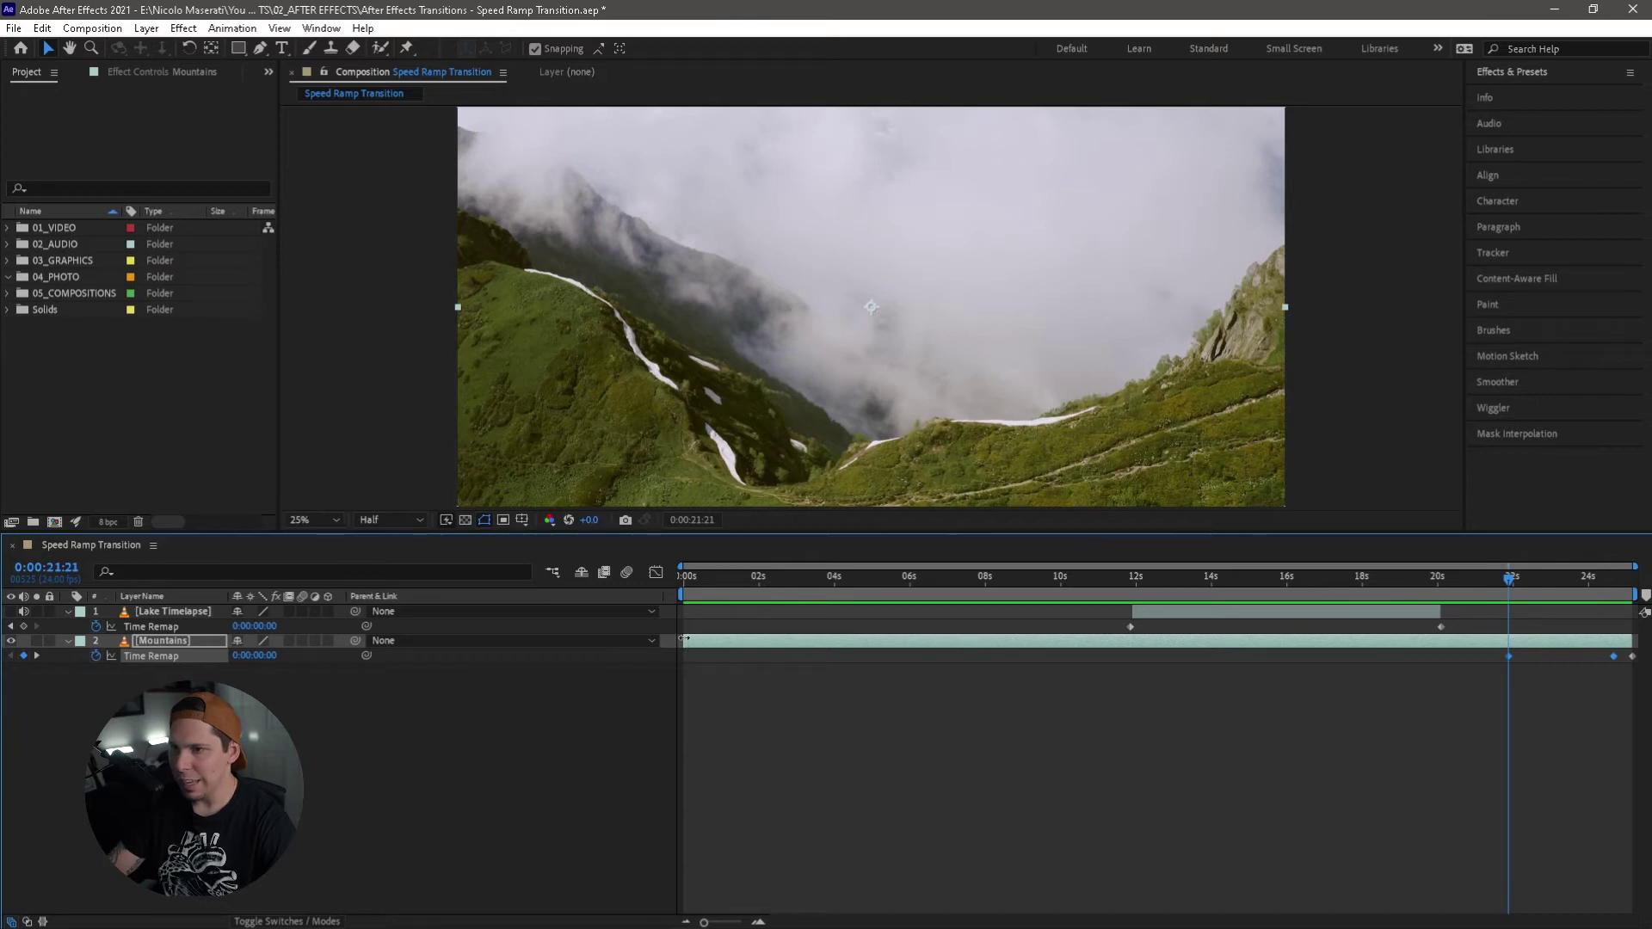
Trim the Mountains in-point to 21 seconds, slide the layer to 0:00, and preview from the start.
left_click_drag(682, 640, 1505, 663)
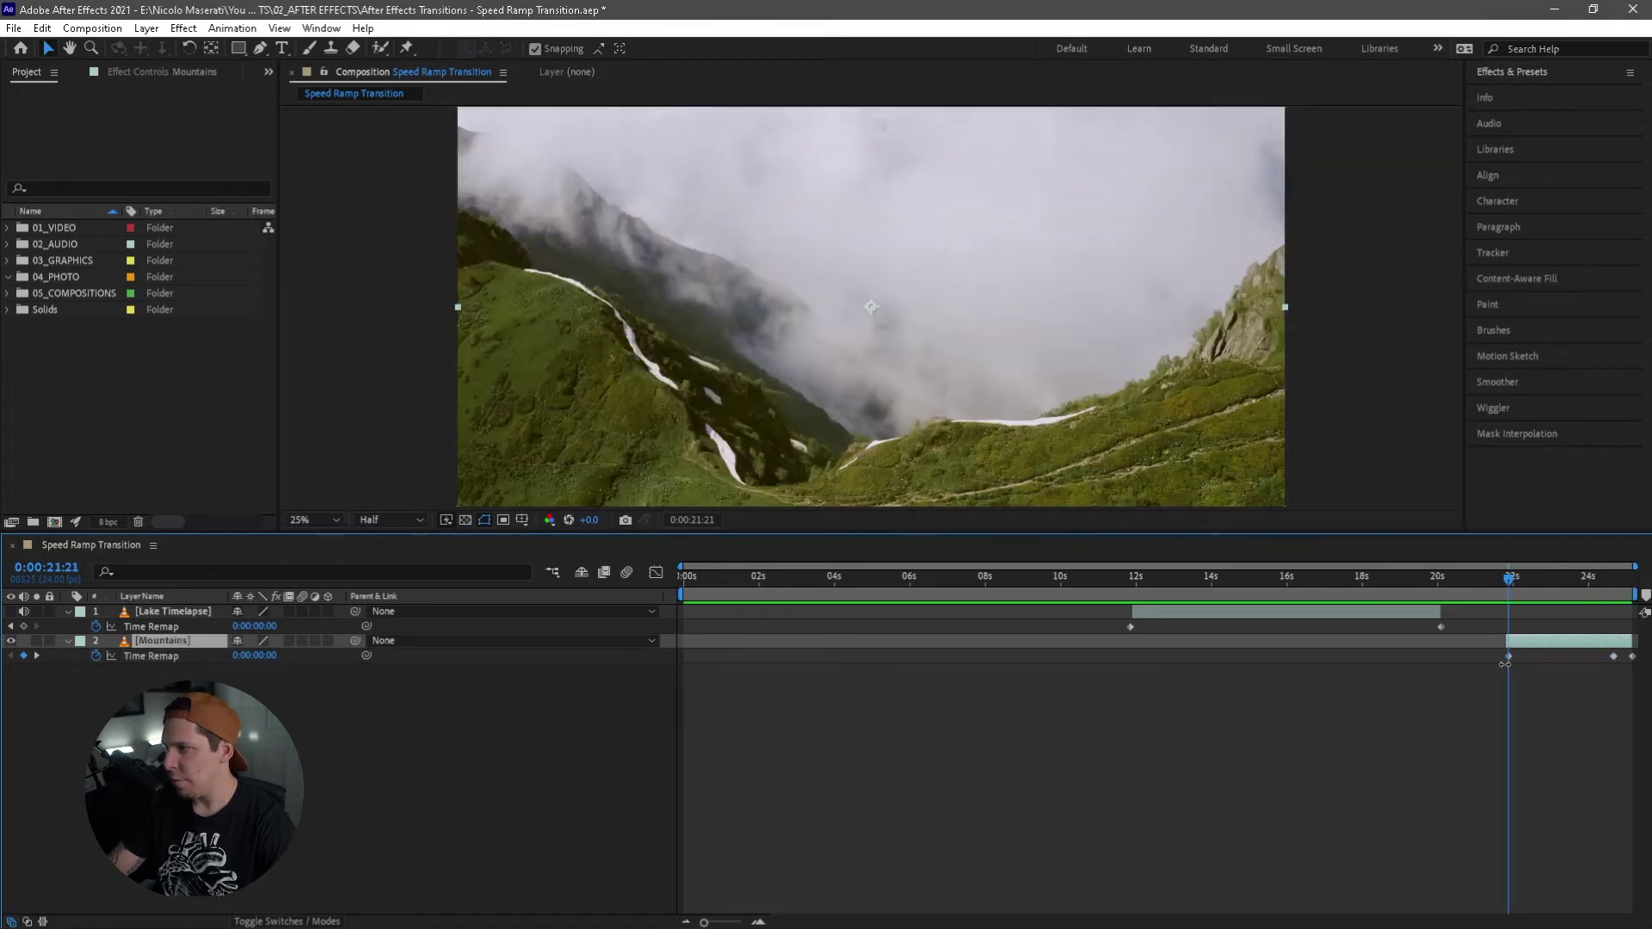
left_click_drag(1583, 642, 760, 658)
key("Home")
key("space")
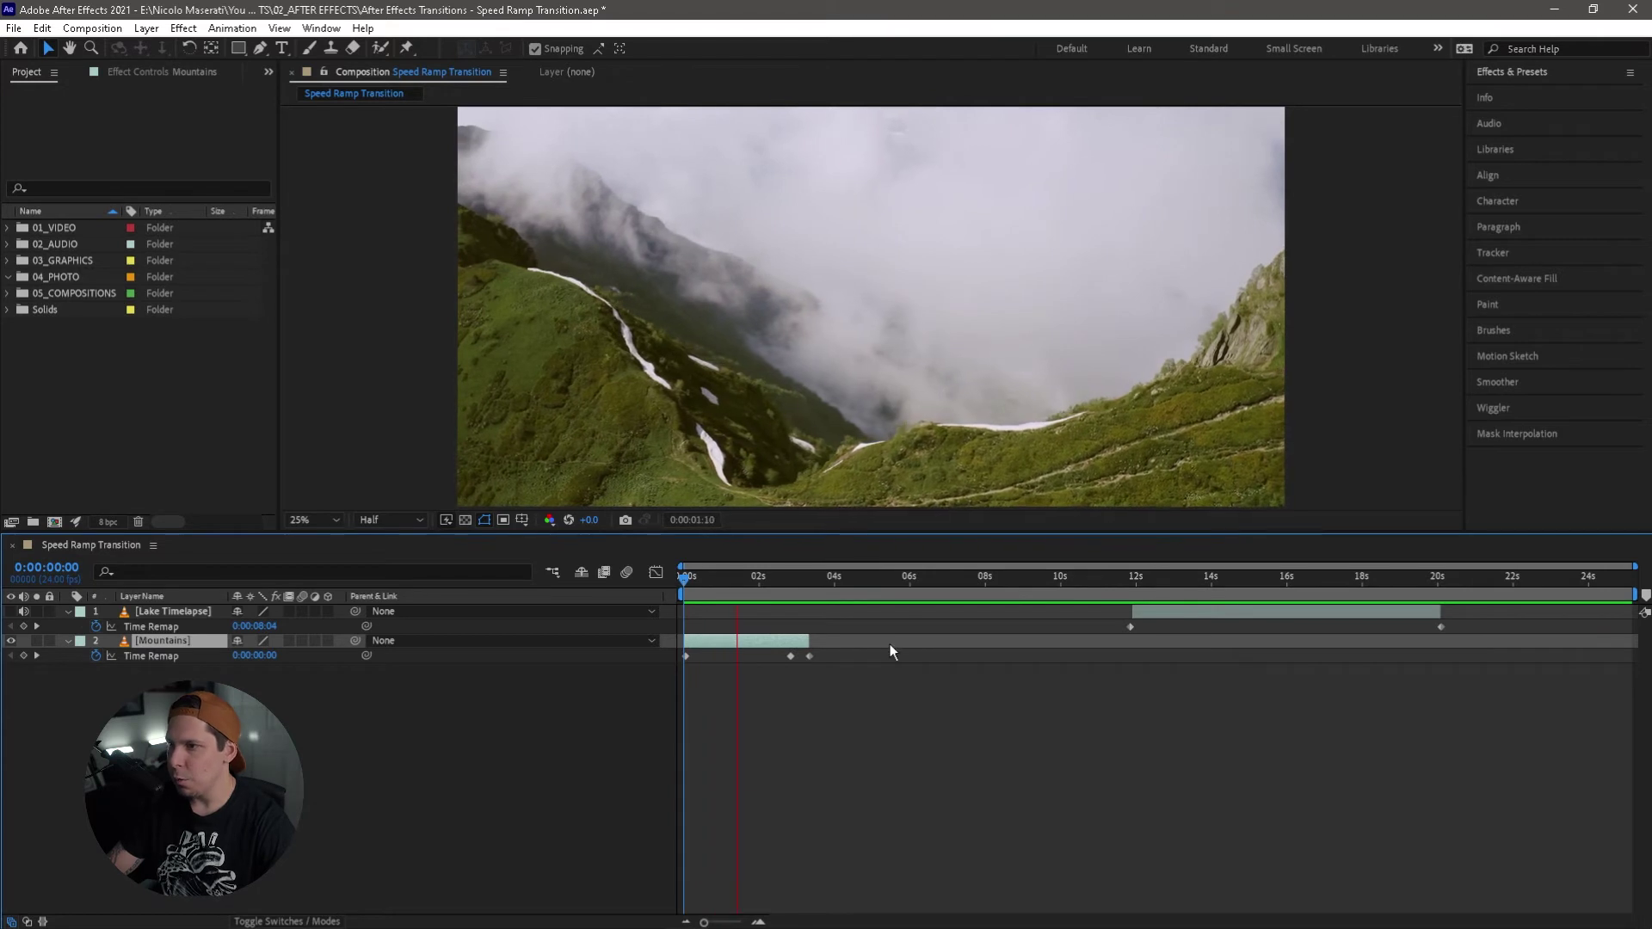
key("space")
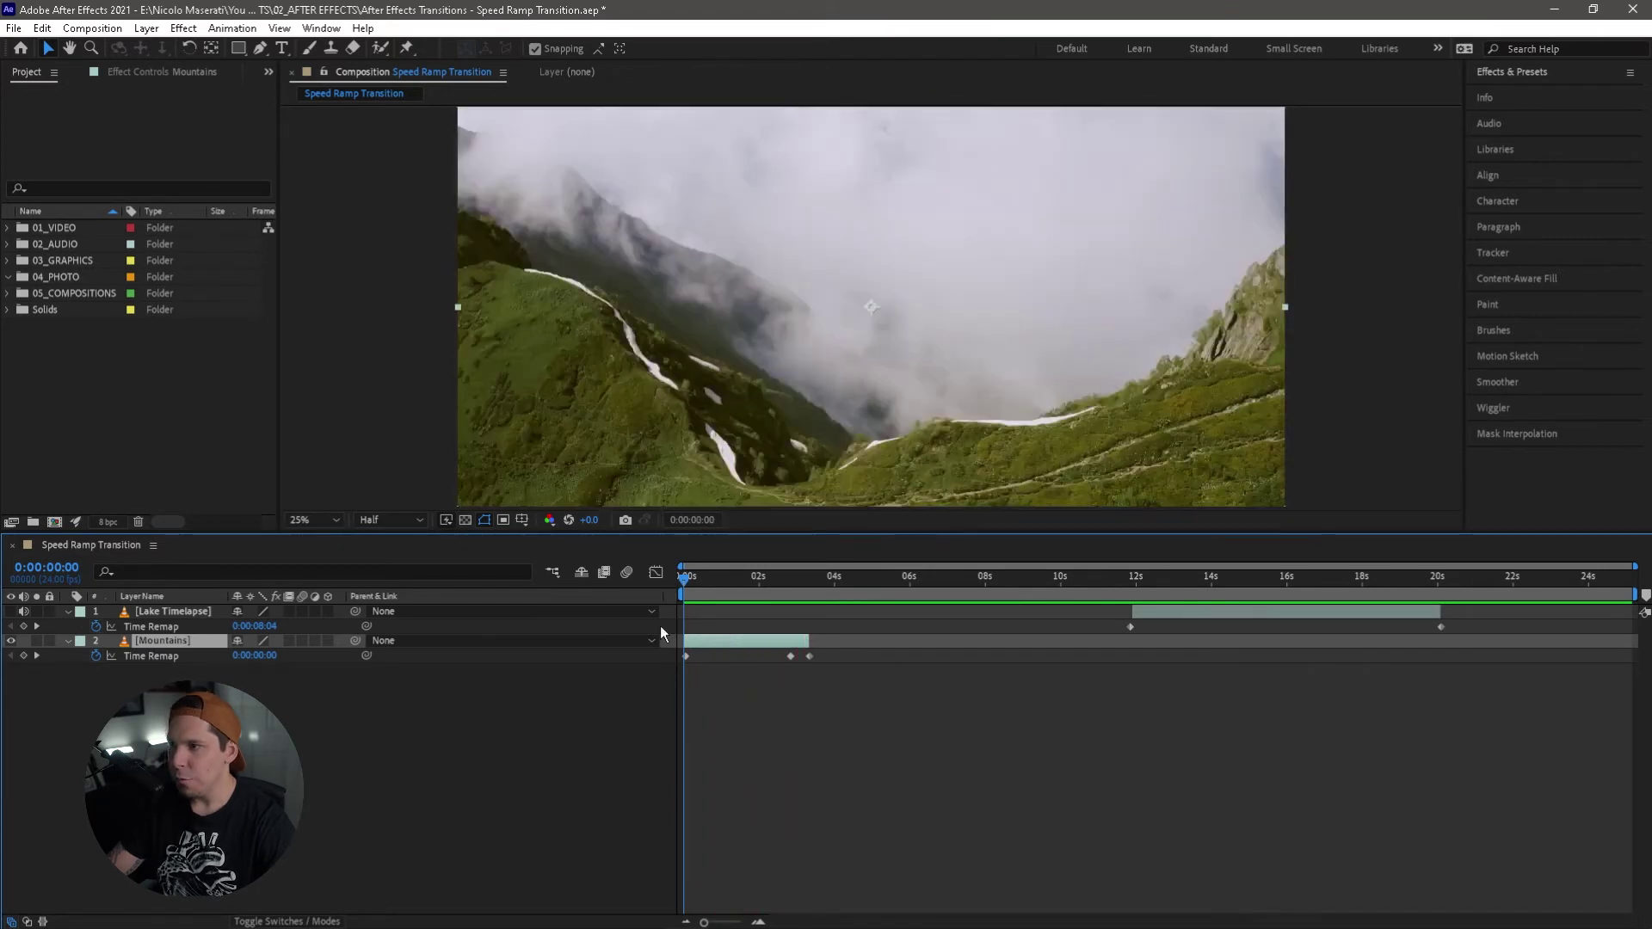
Drag Lake Timelapse to begin at about 3s where Mountains ends, then scrub across the cut.
left_click_drag(1215, 609, 884, 616)
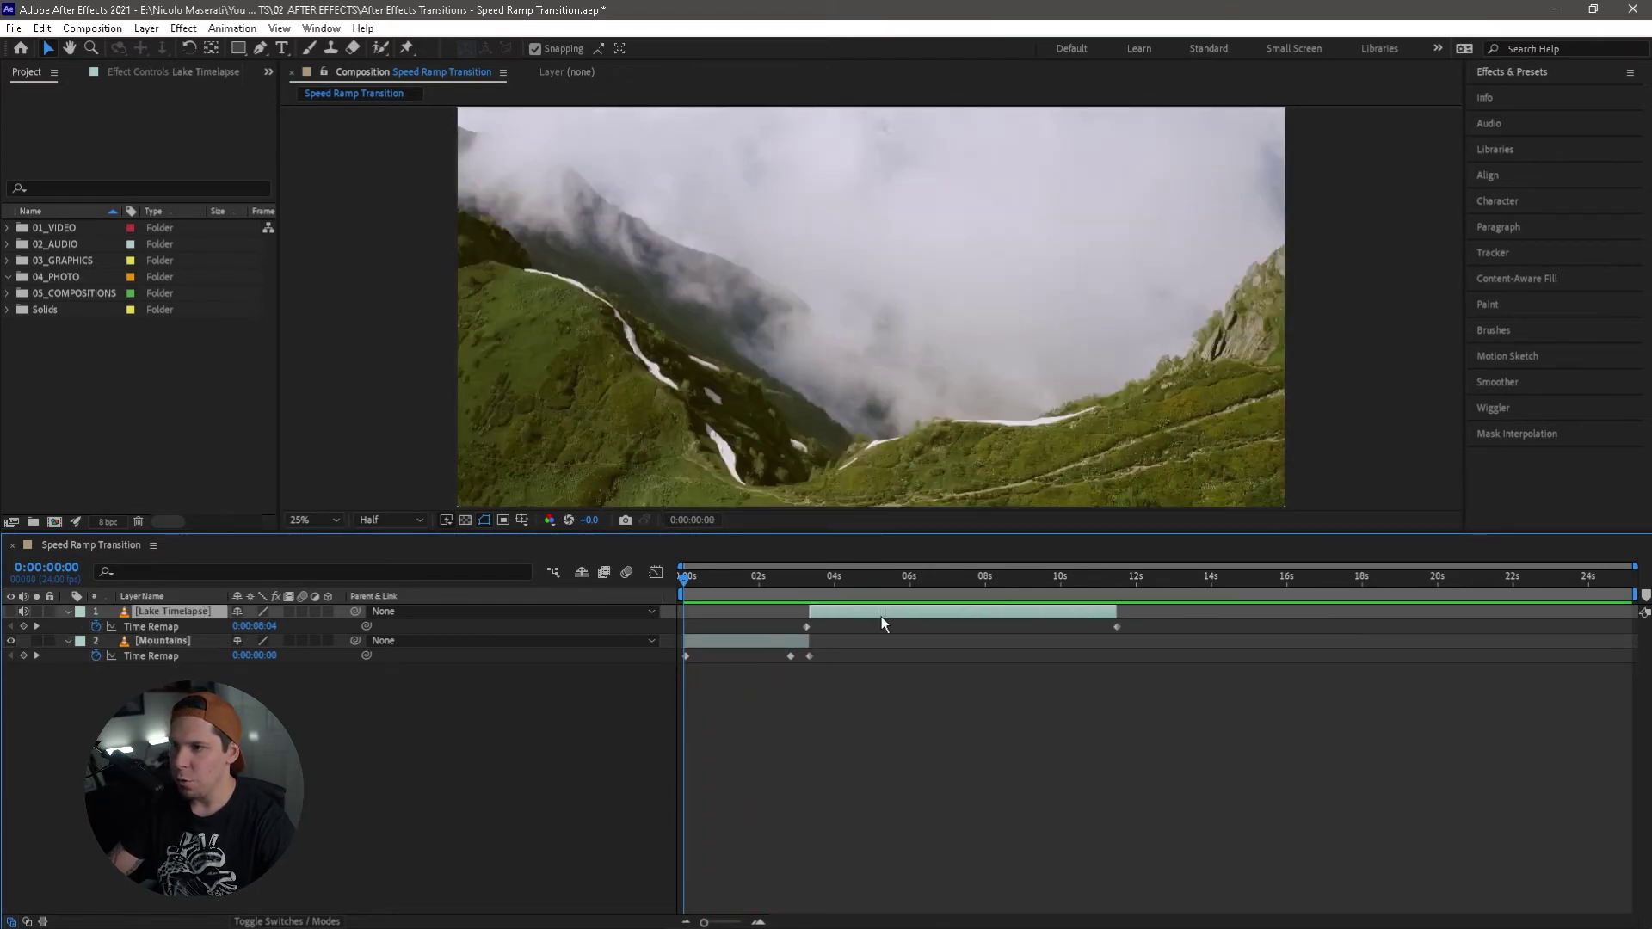
left_click(4, 621)
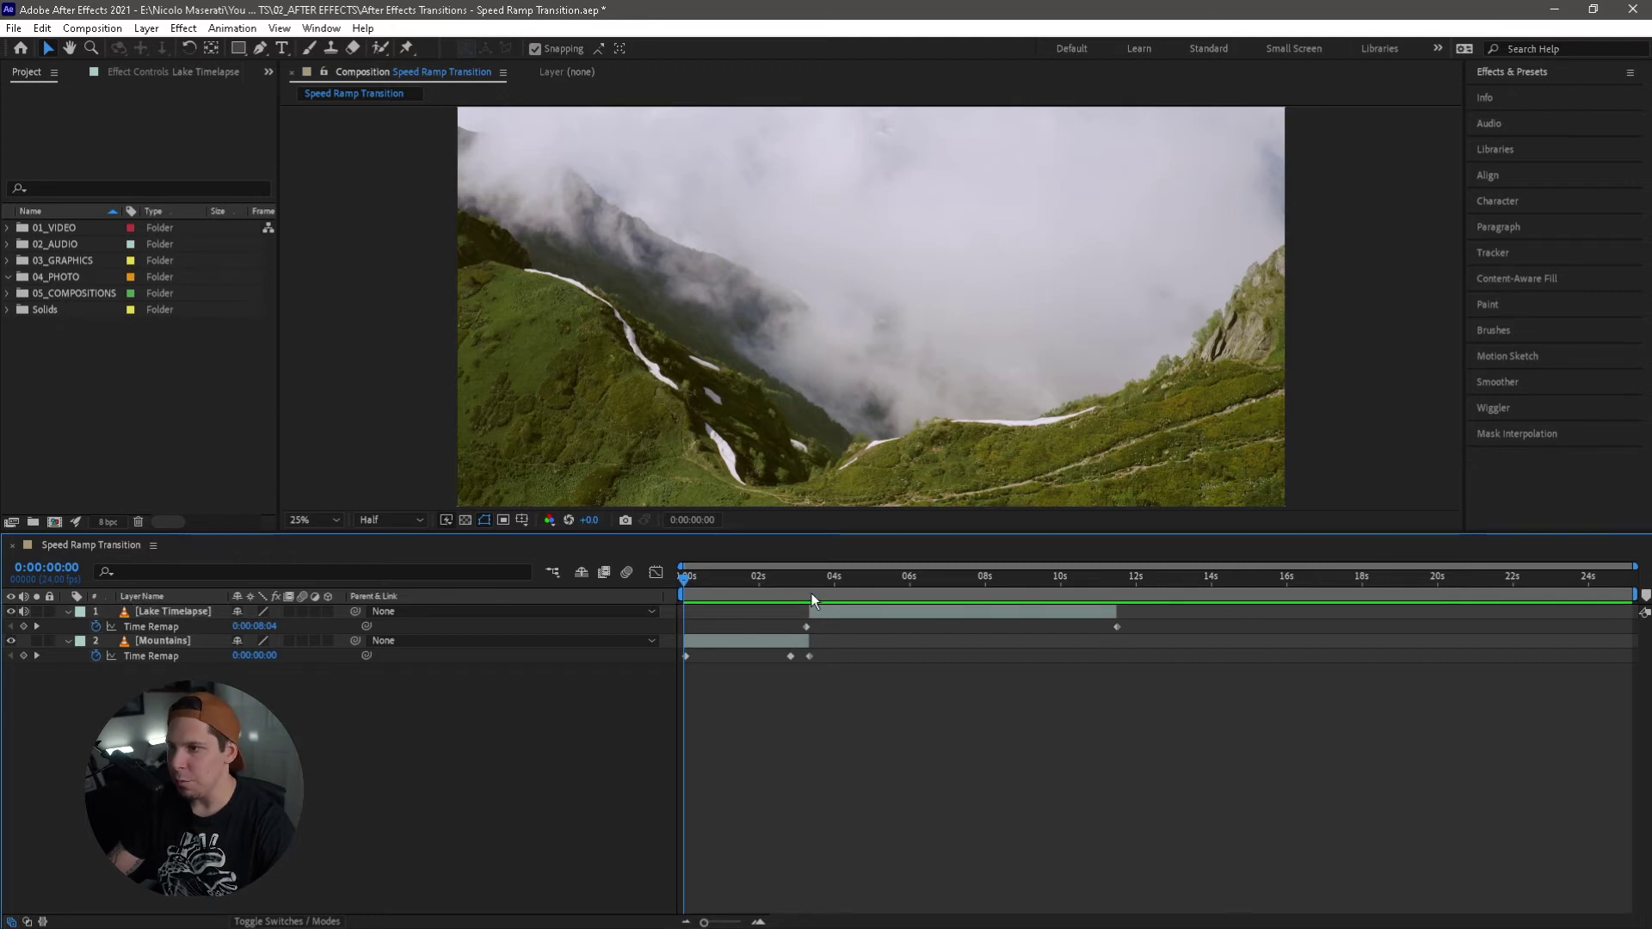
left_click(810, 592)
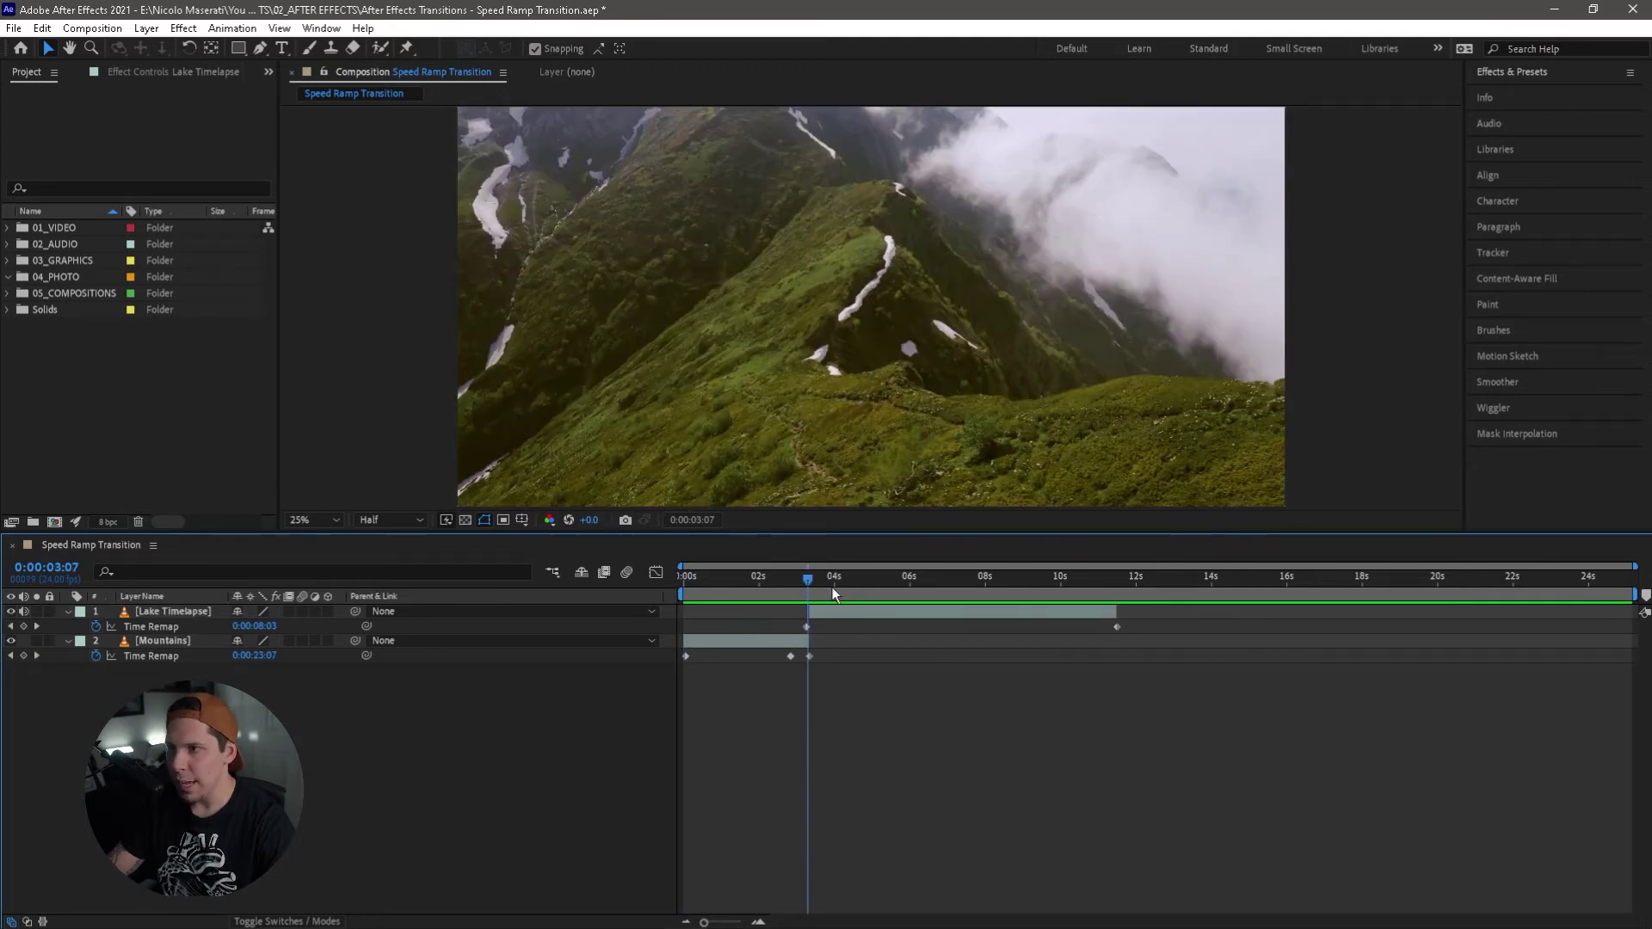
key("j")
key("k")
left_click_drag(813, 608, 917, 629)
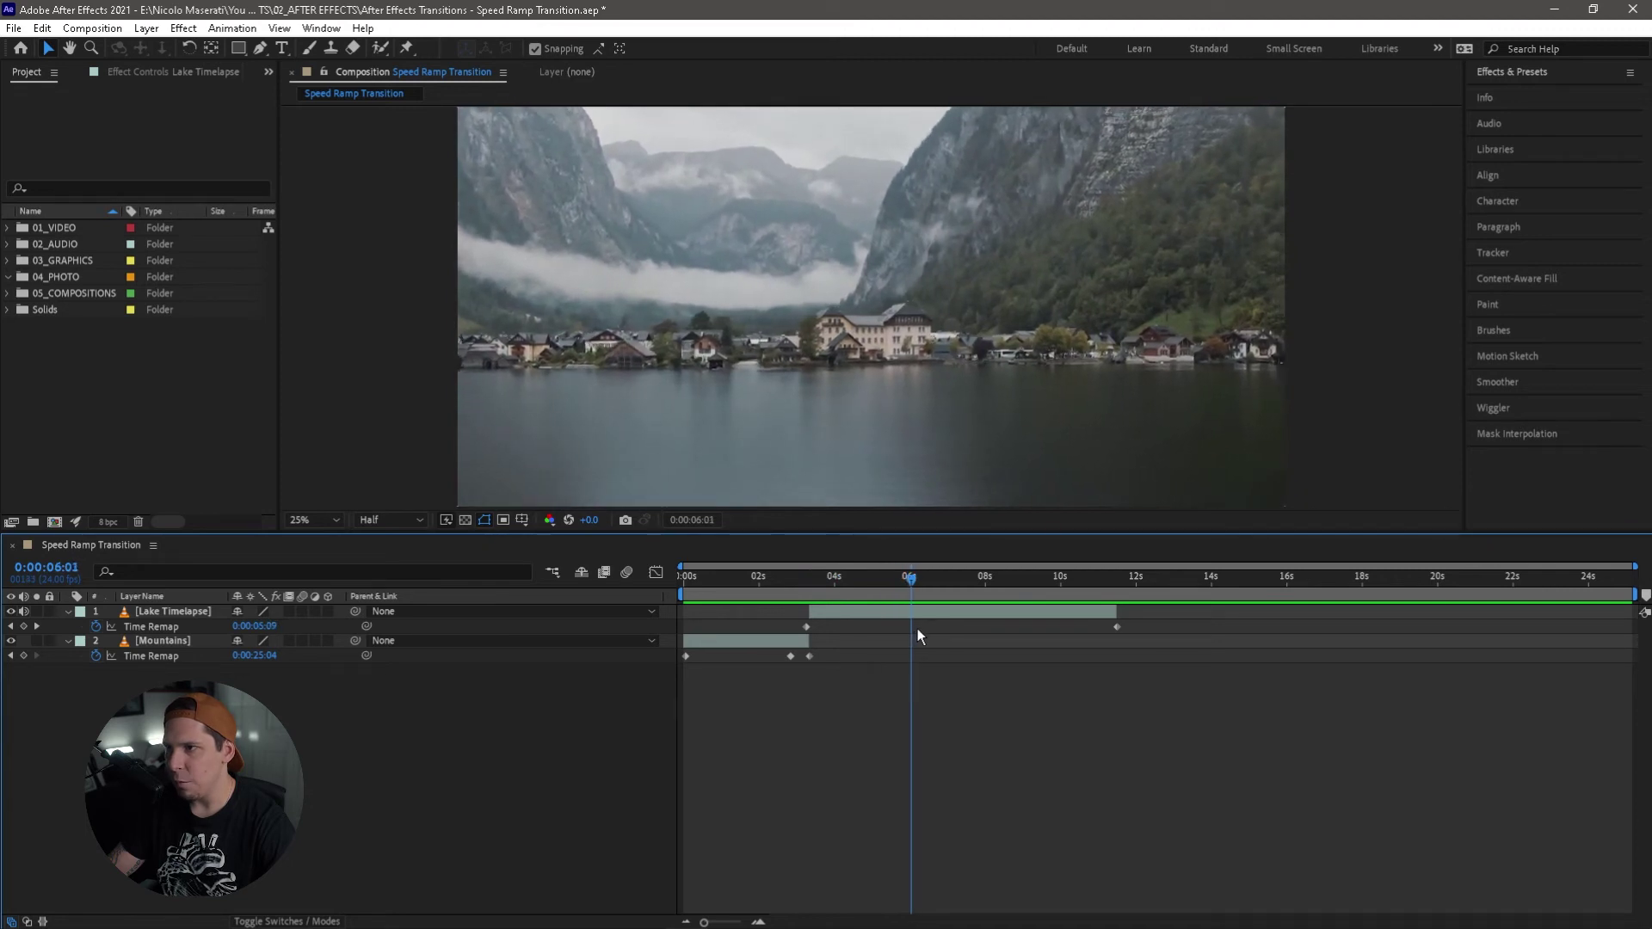
Add a Lake Timelapse Time Remap keyframe at 06:01 and shift its keyframes left toward the 3s cut.
left_click(24, 626)
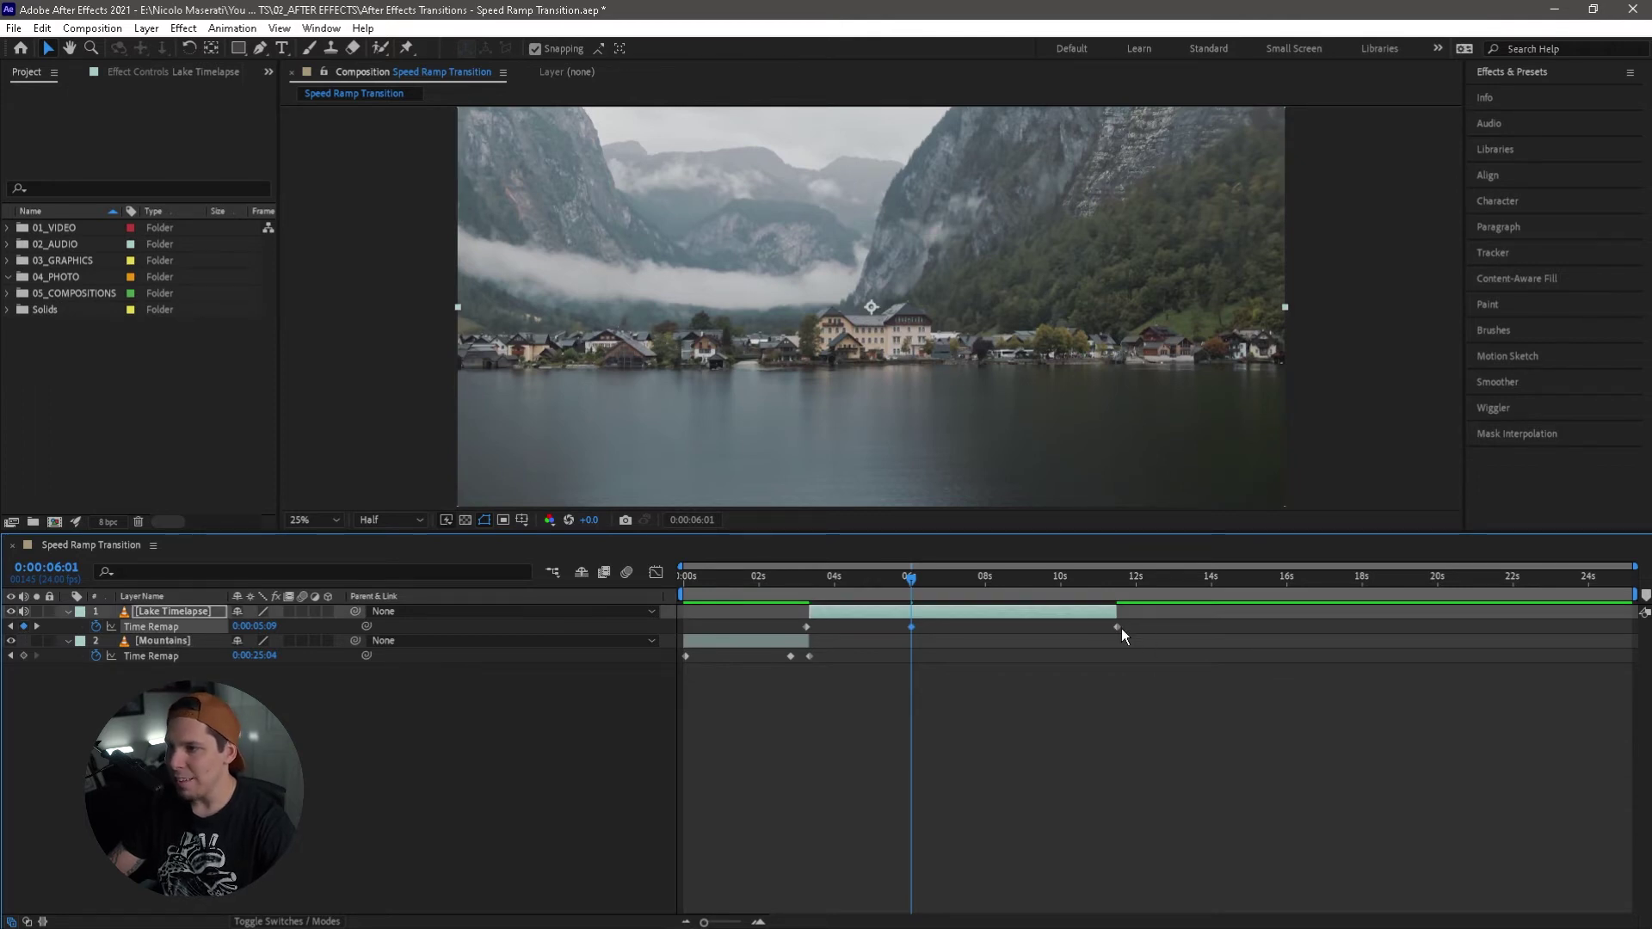
left_click_drag(1158, 655, 1105, 615)
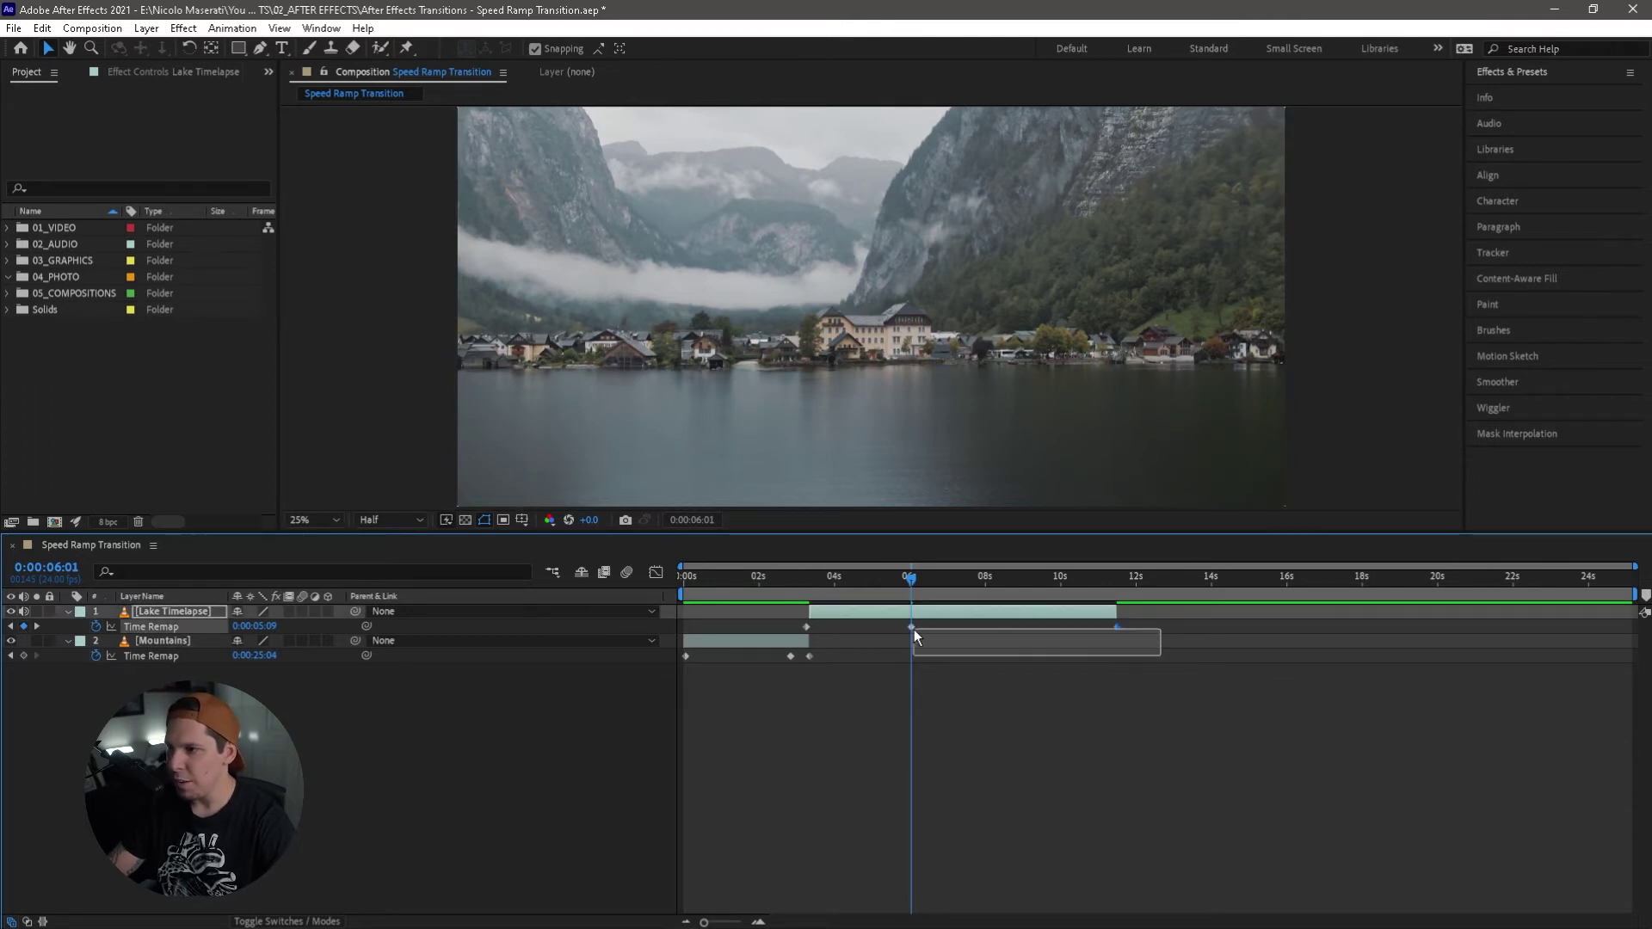
left_click_drag(910, 627, 821, 628)
left_click(804, 576)
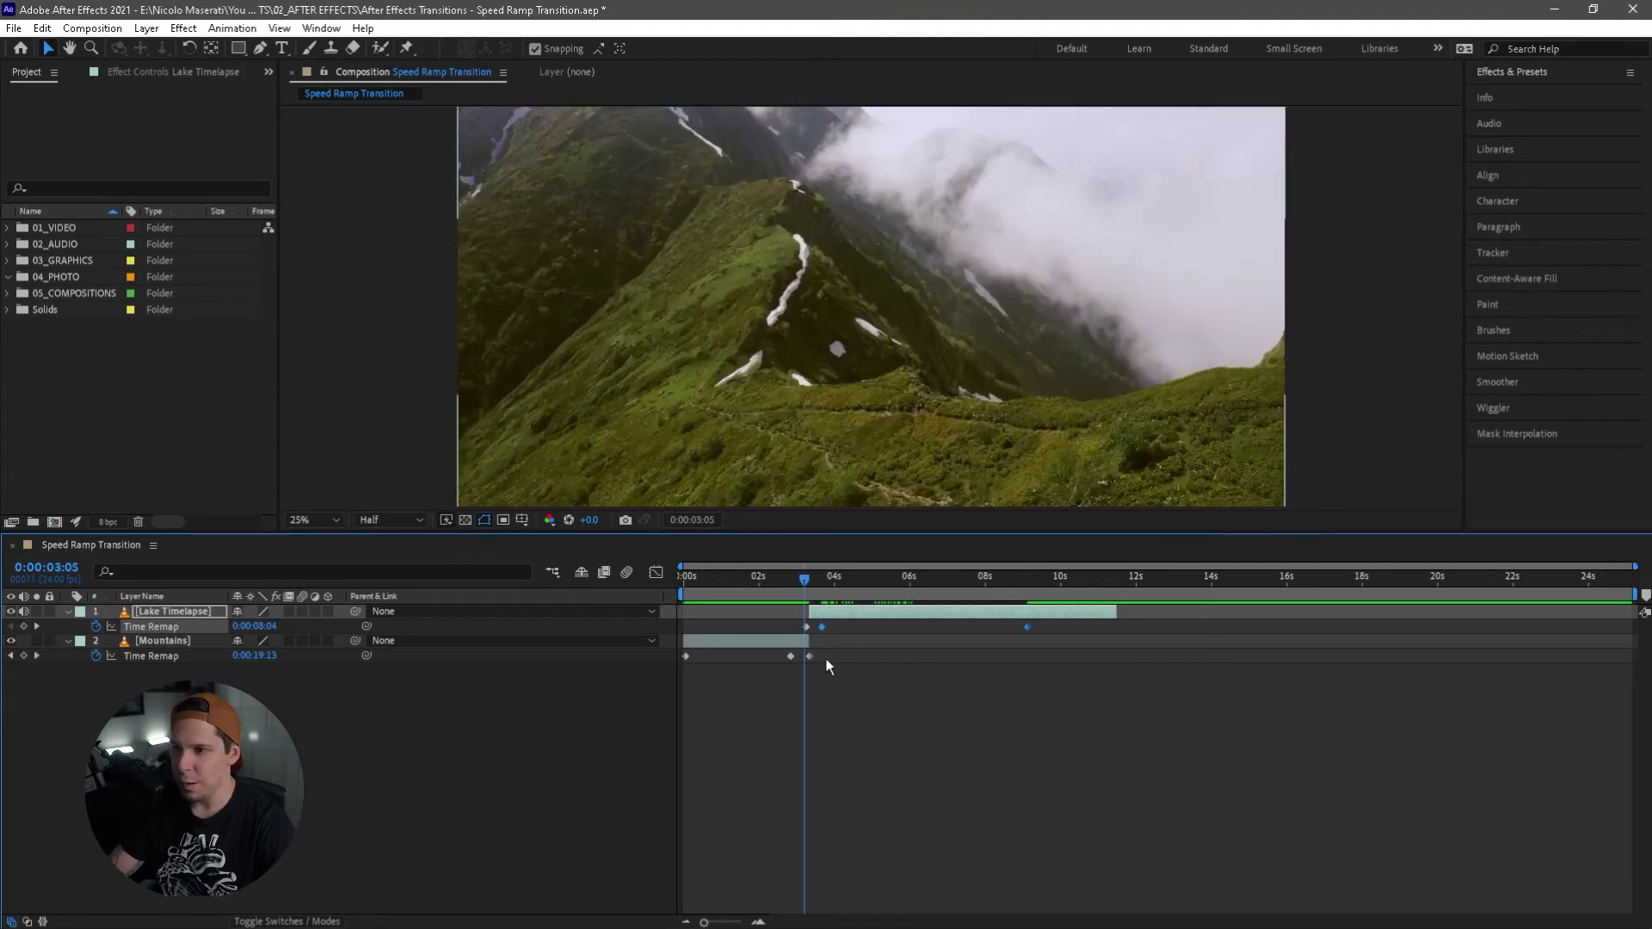
Preview the transition from the start, then marquee-select every Mountains Time Remap keyframe.
key("Home")
key("space")
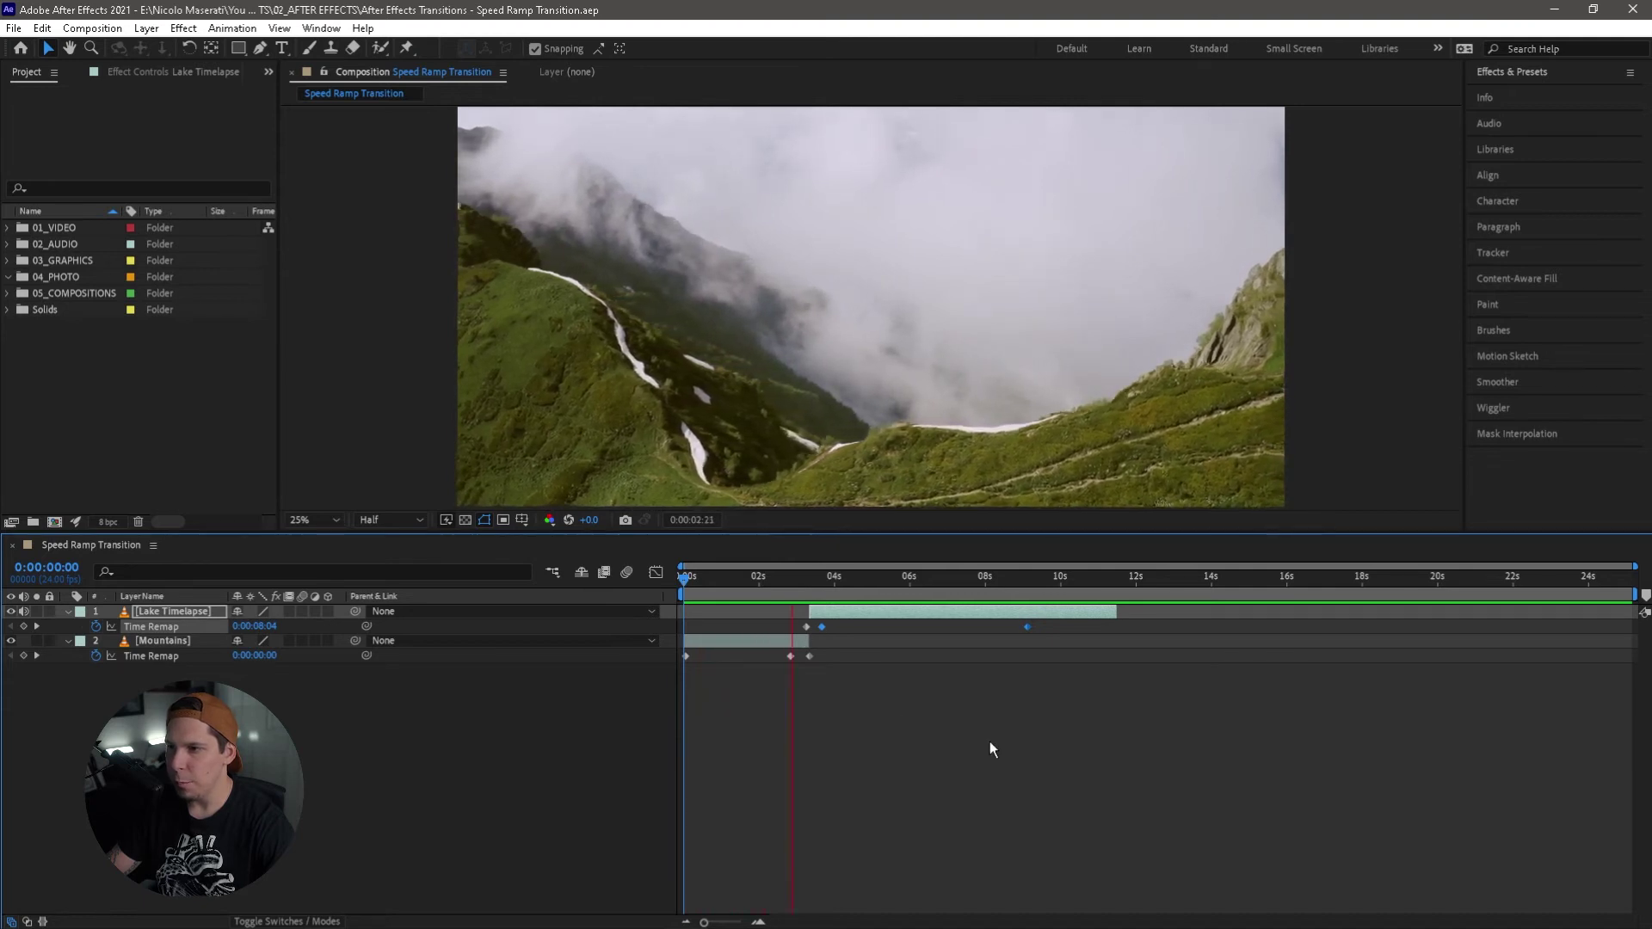
left_click(870, 584)
left_click_drag(864, 587, 537, 585)
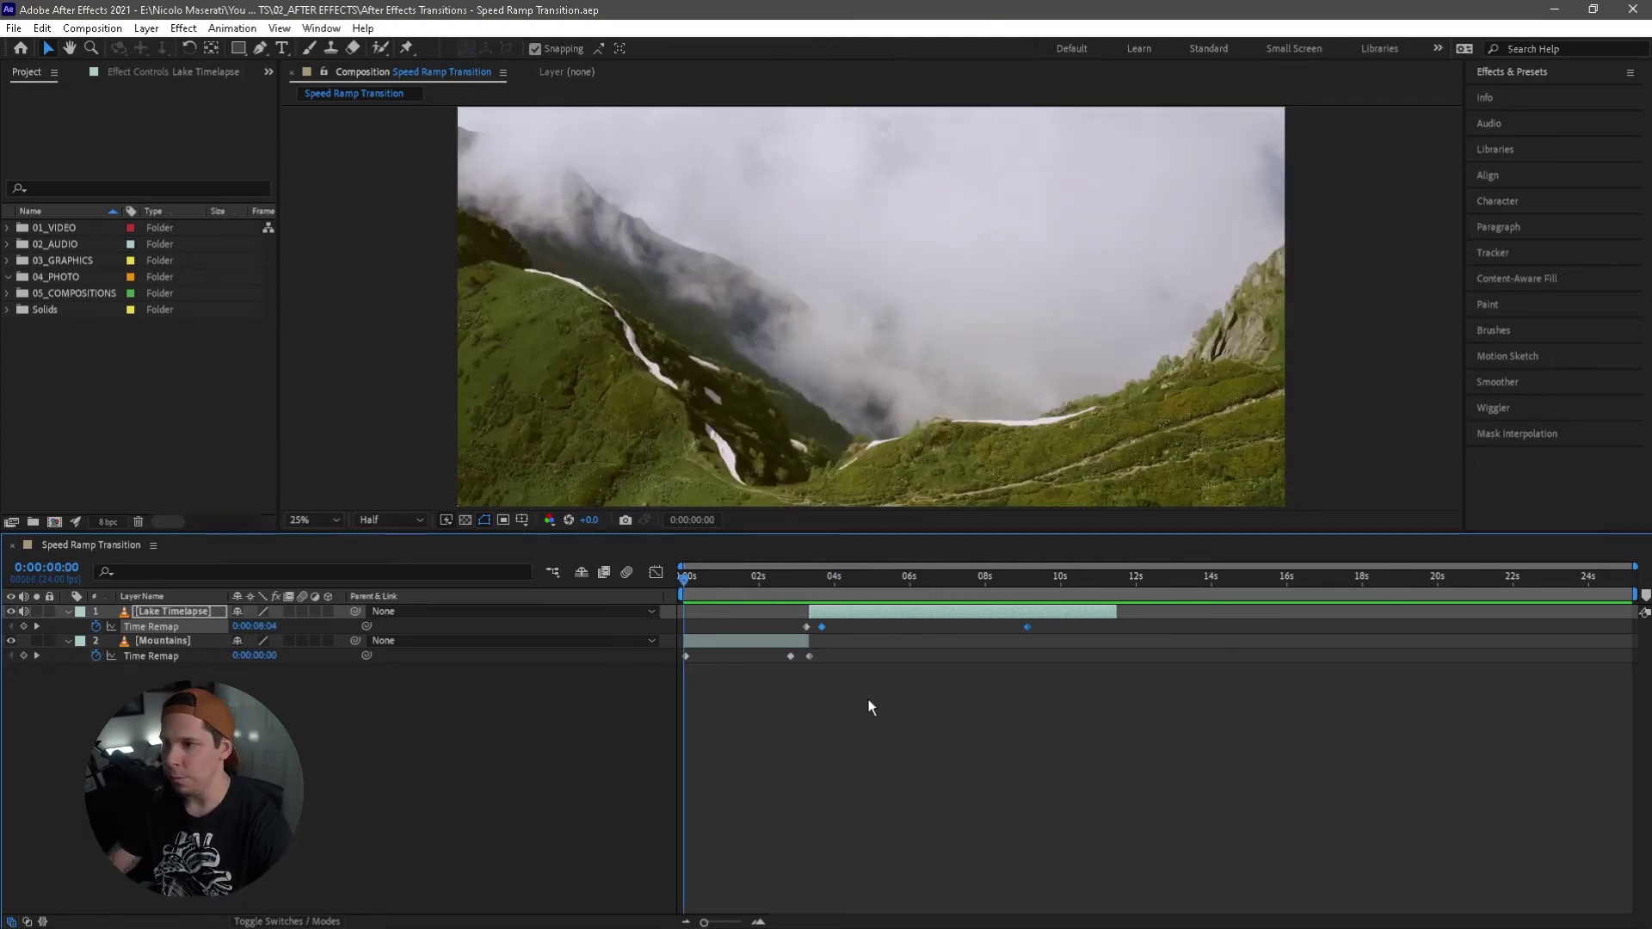
left_click(751, 716)
left_click_drag(856, 678, 653, 645)
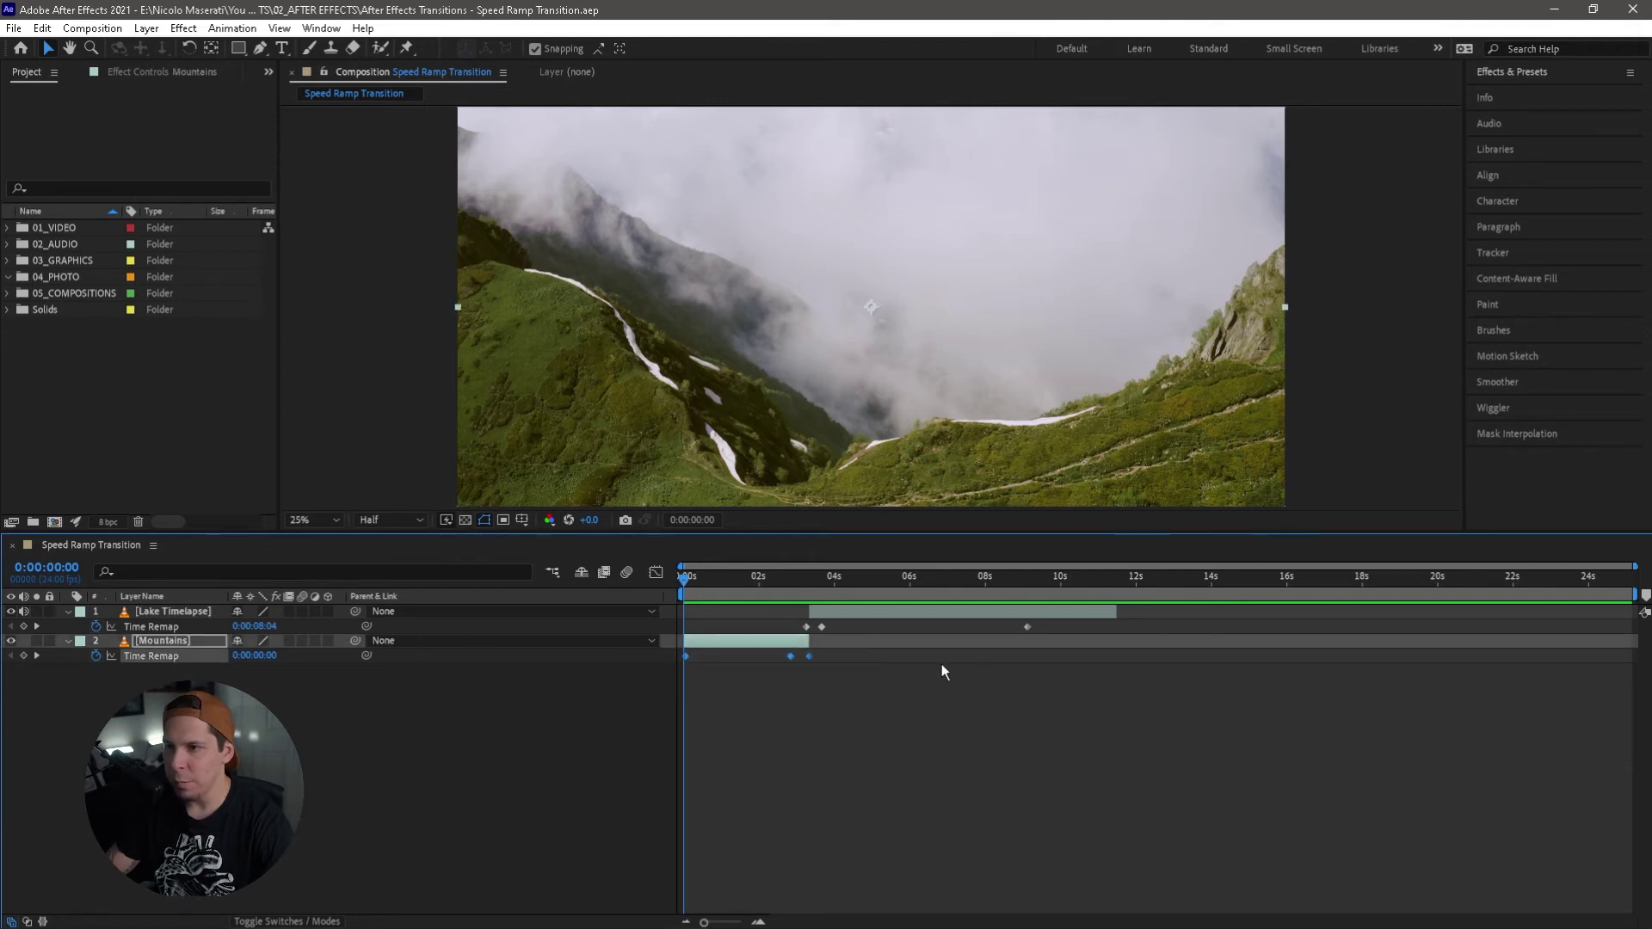
Show the Mountains Time Remap curve as a value graph in the Graph Editor, parked at 0:00:02:16.
left_click(654, 573)
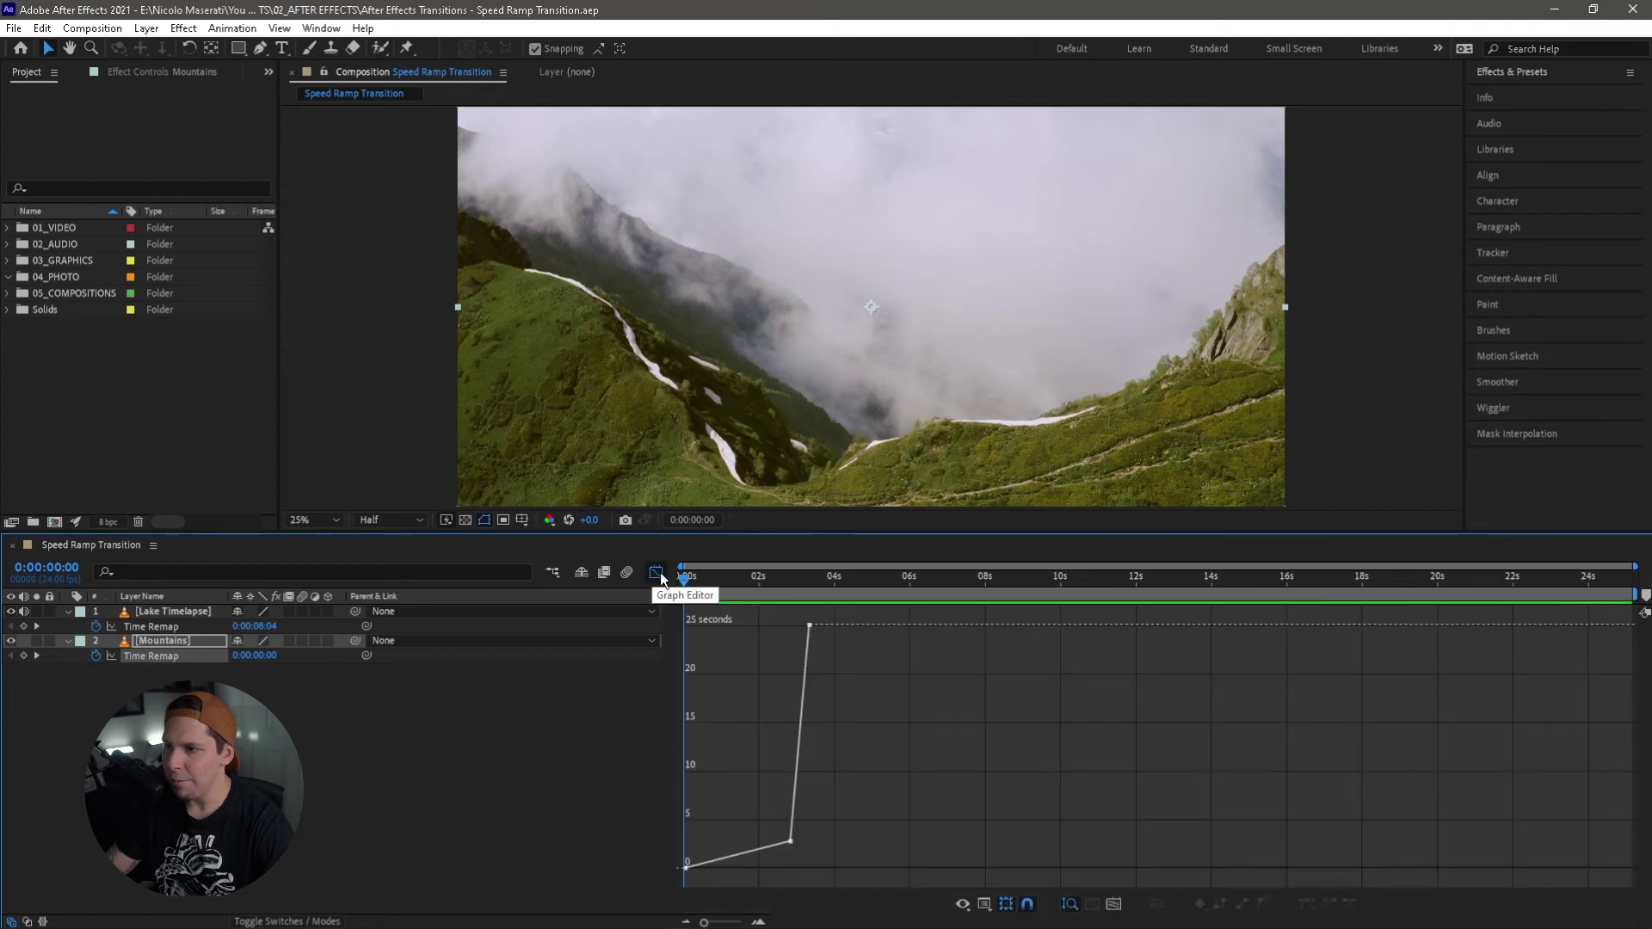
left_click(1069, 903)
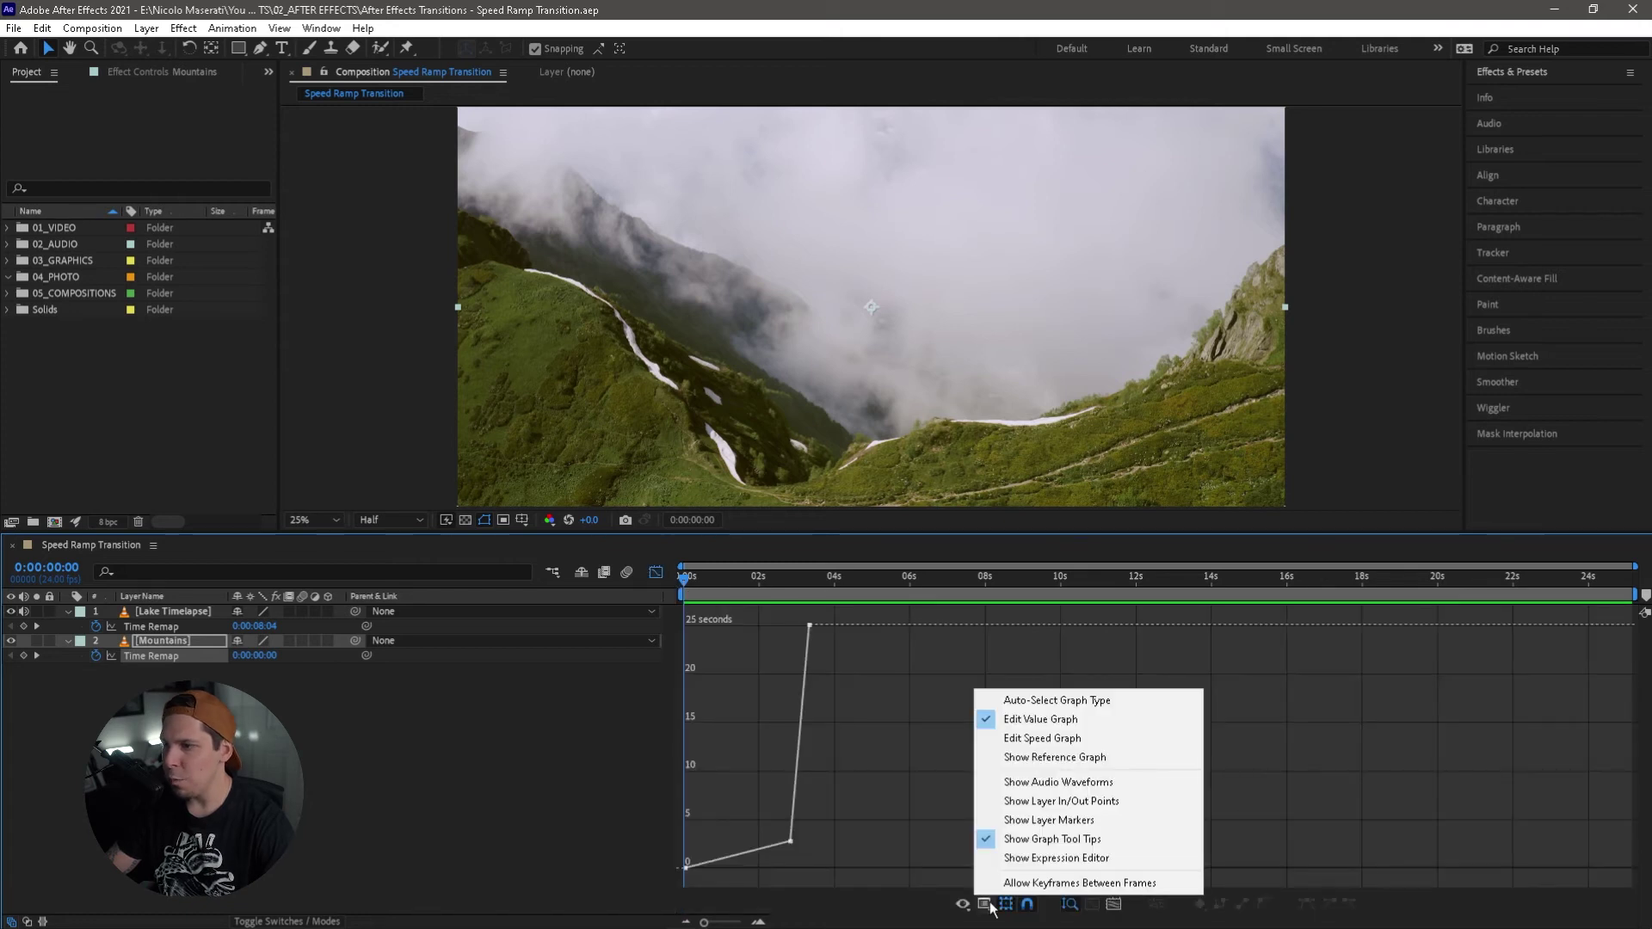
left_click(1044, 737)
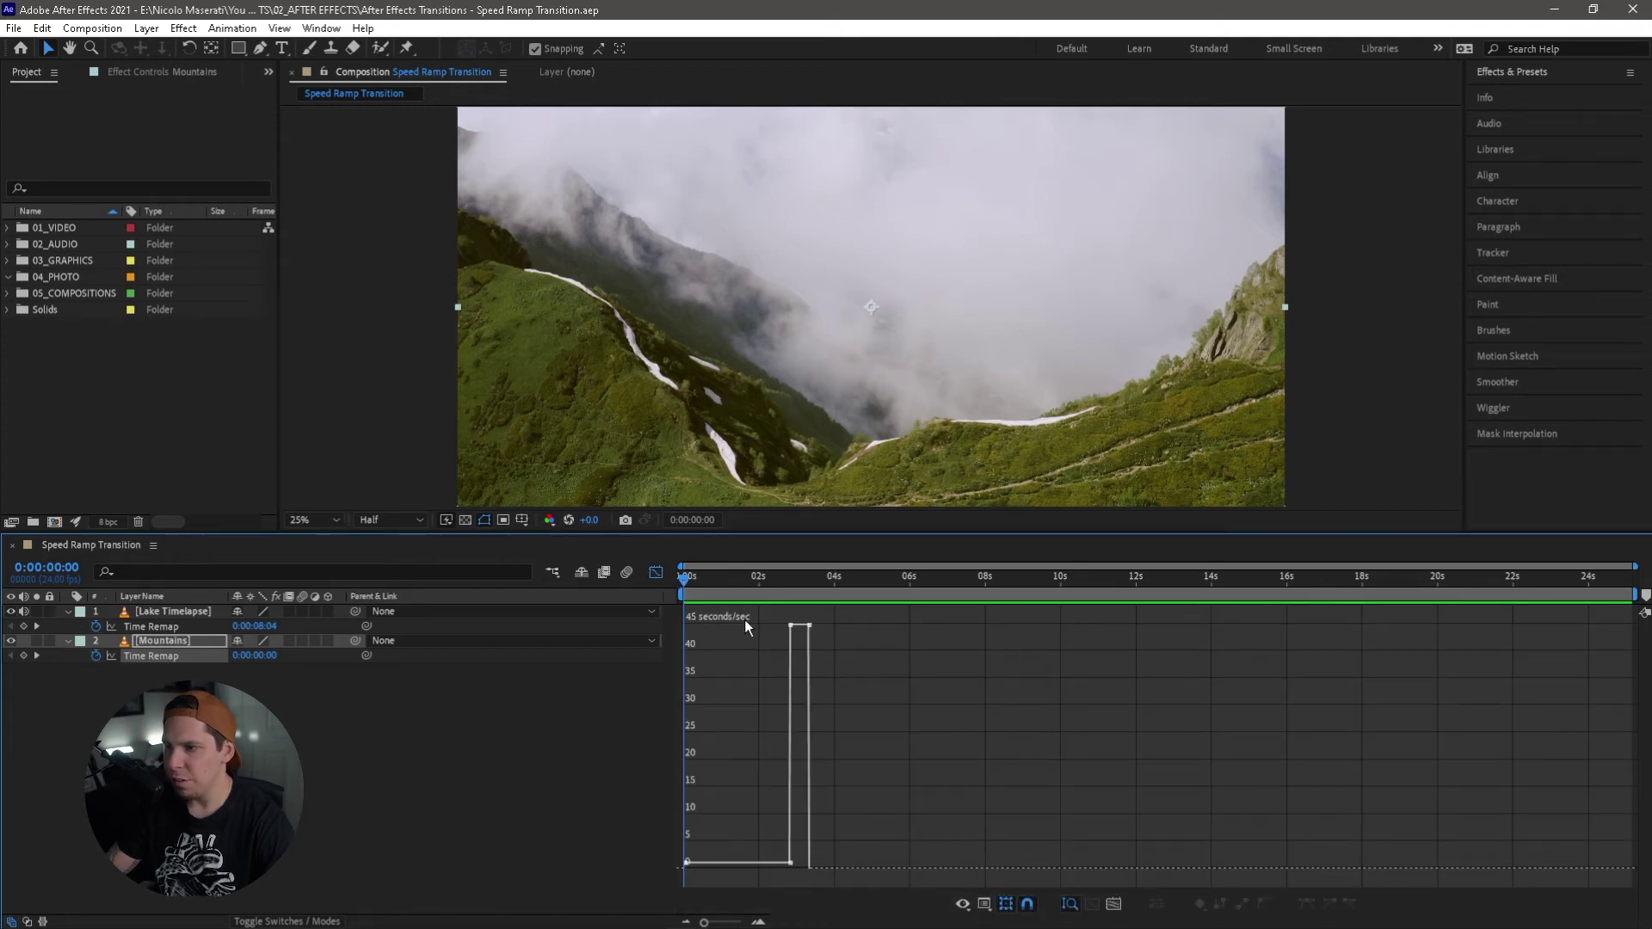
left_click(984, 904)
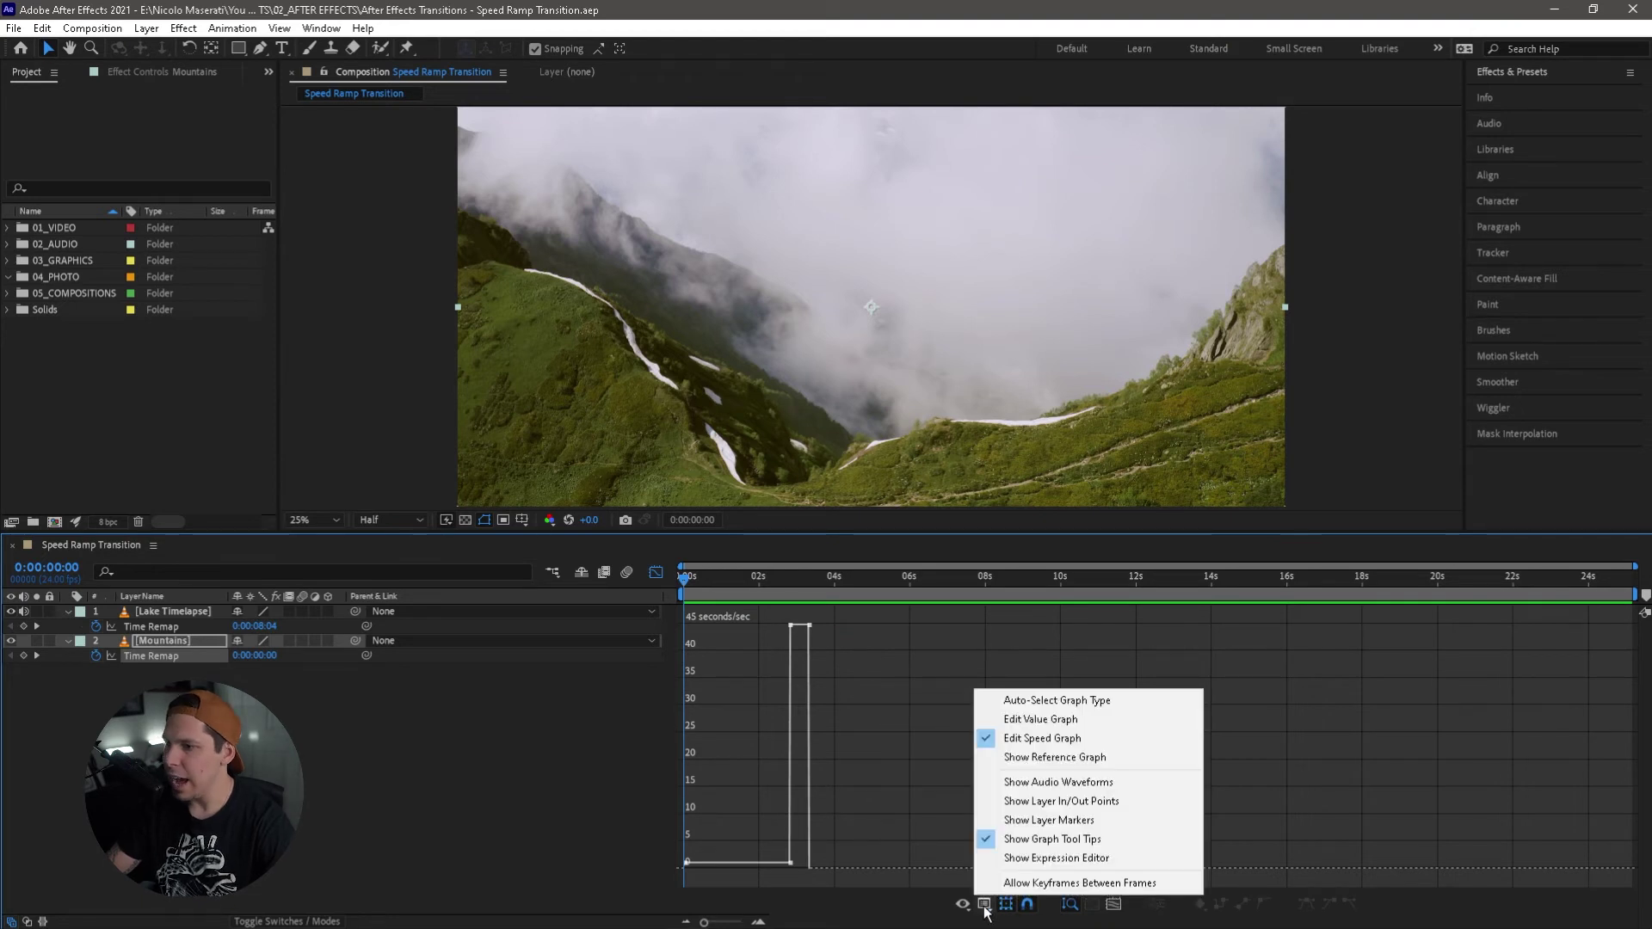
left_click(1076, 717)
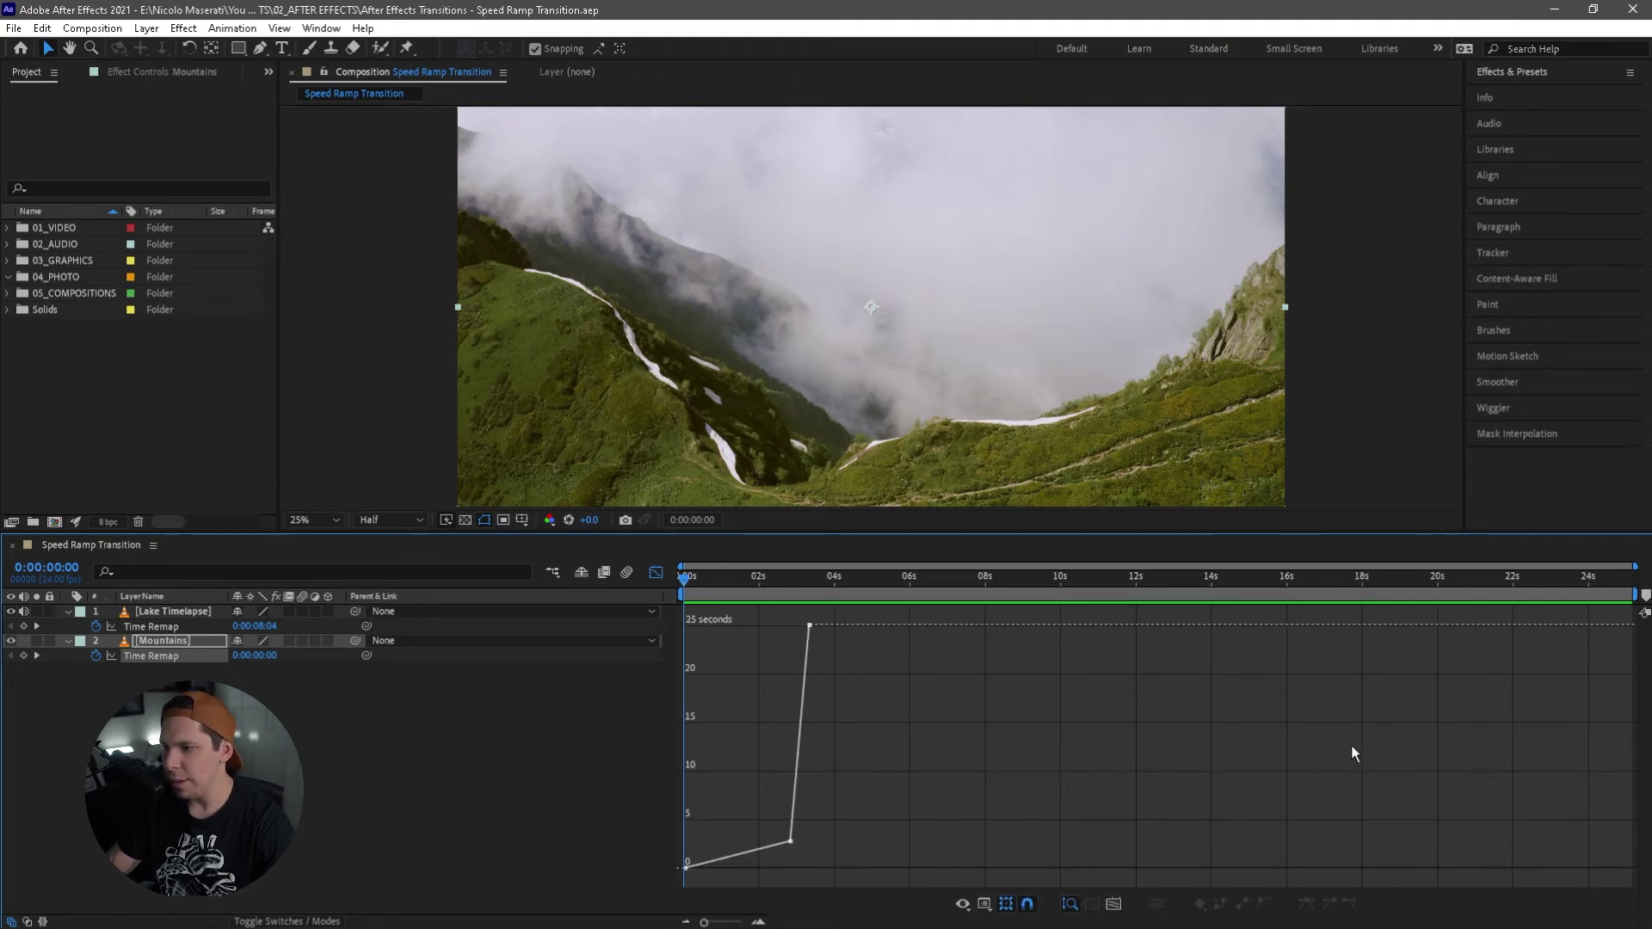
left_click(805, 581)
left_click_drag(807, 585, 784, 585)
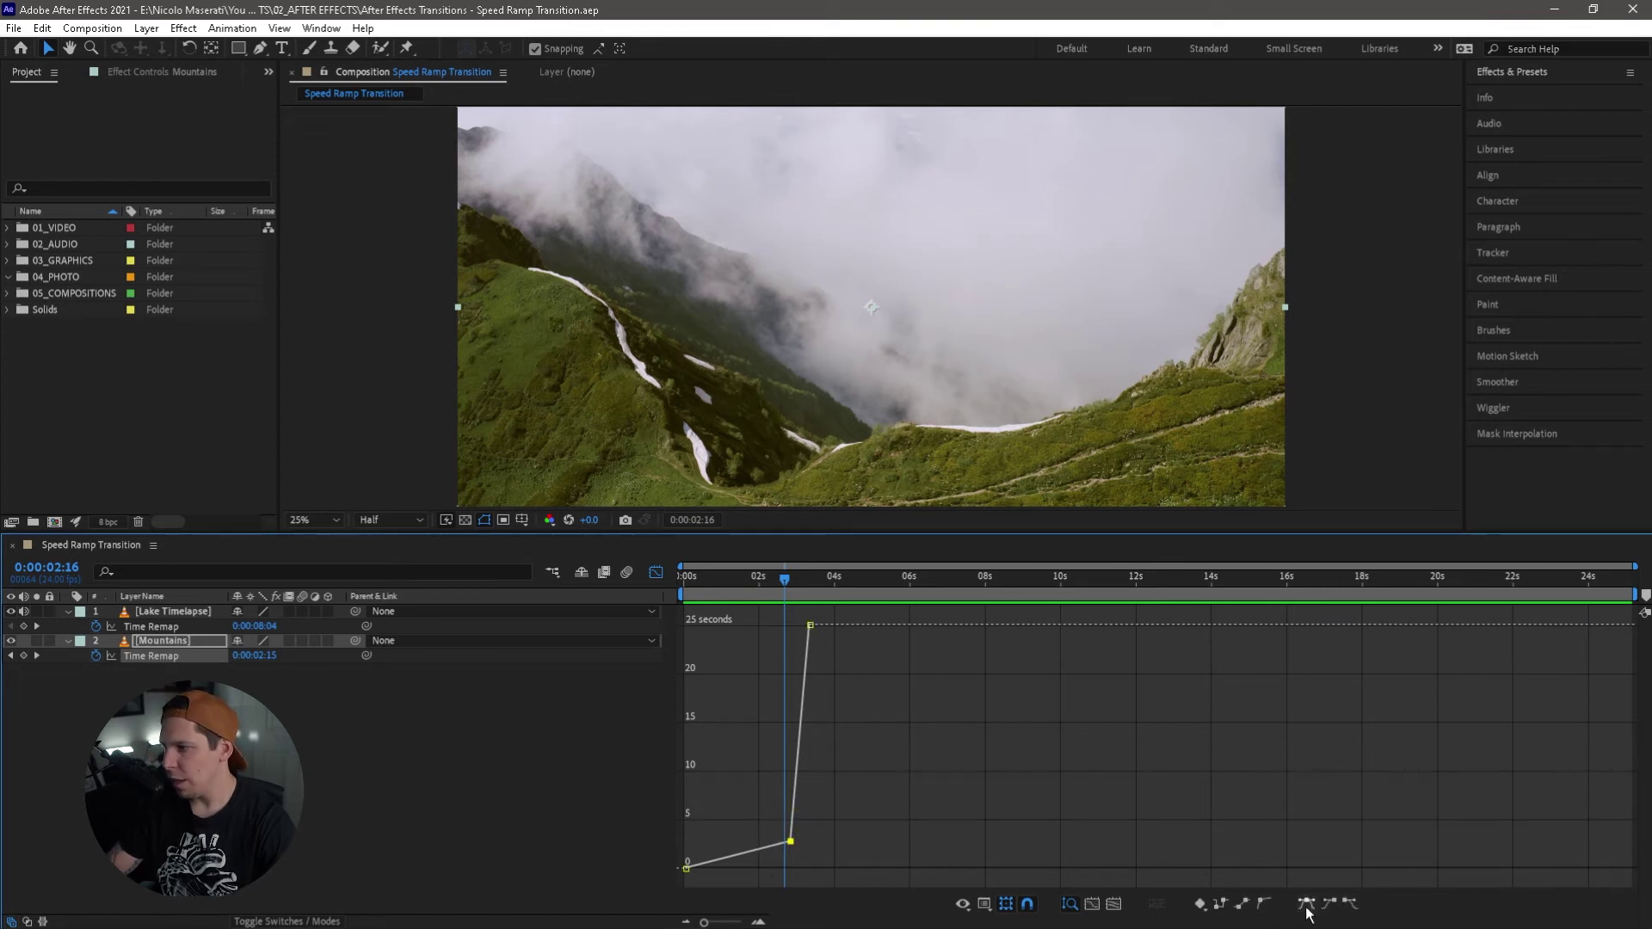
Apply easing to the middle Mountains keyframe and pull its Bezier handle into a smooth ramp.
left_click(1355, 905)
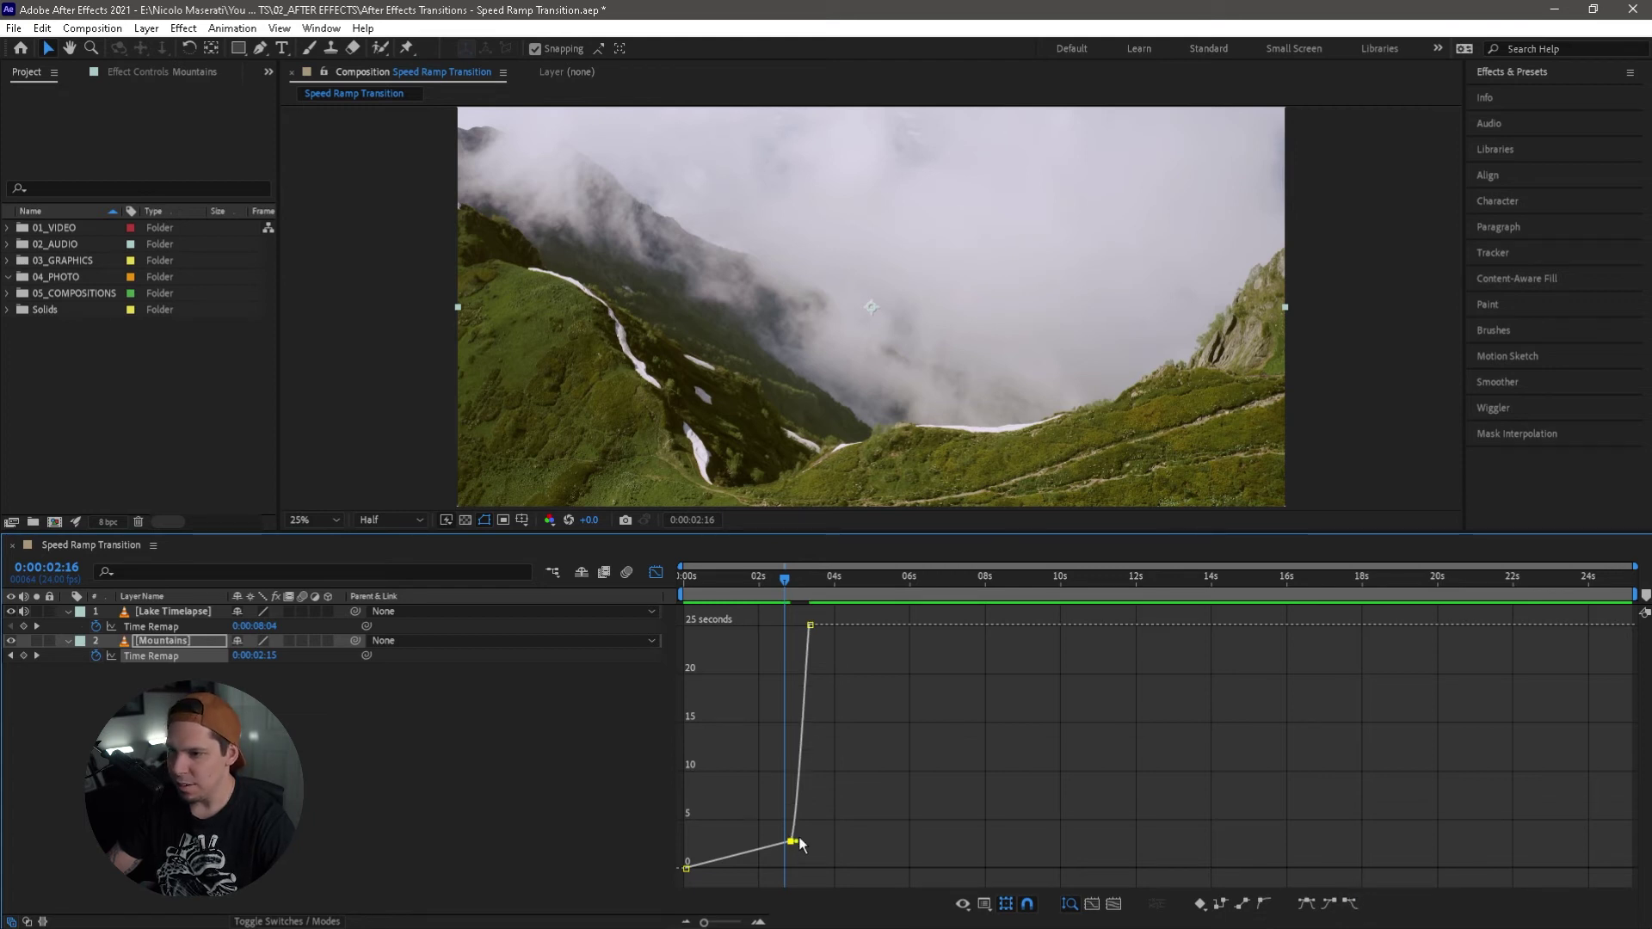
left_click_drag(798, 844, 831, 829)
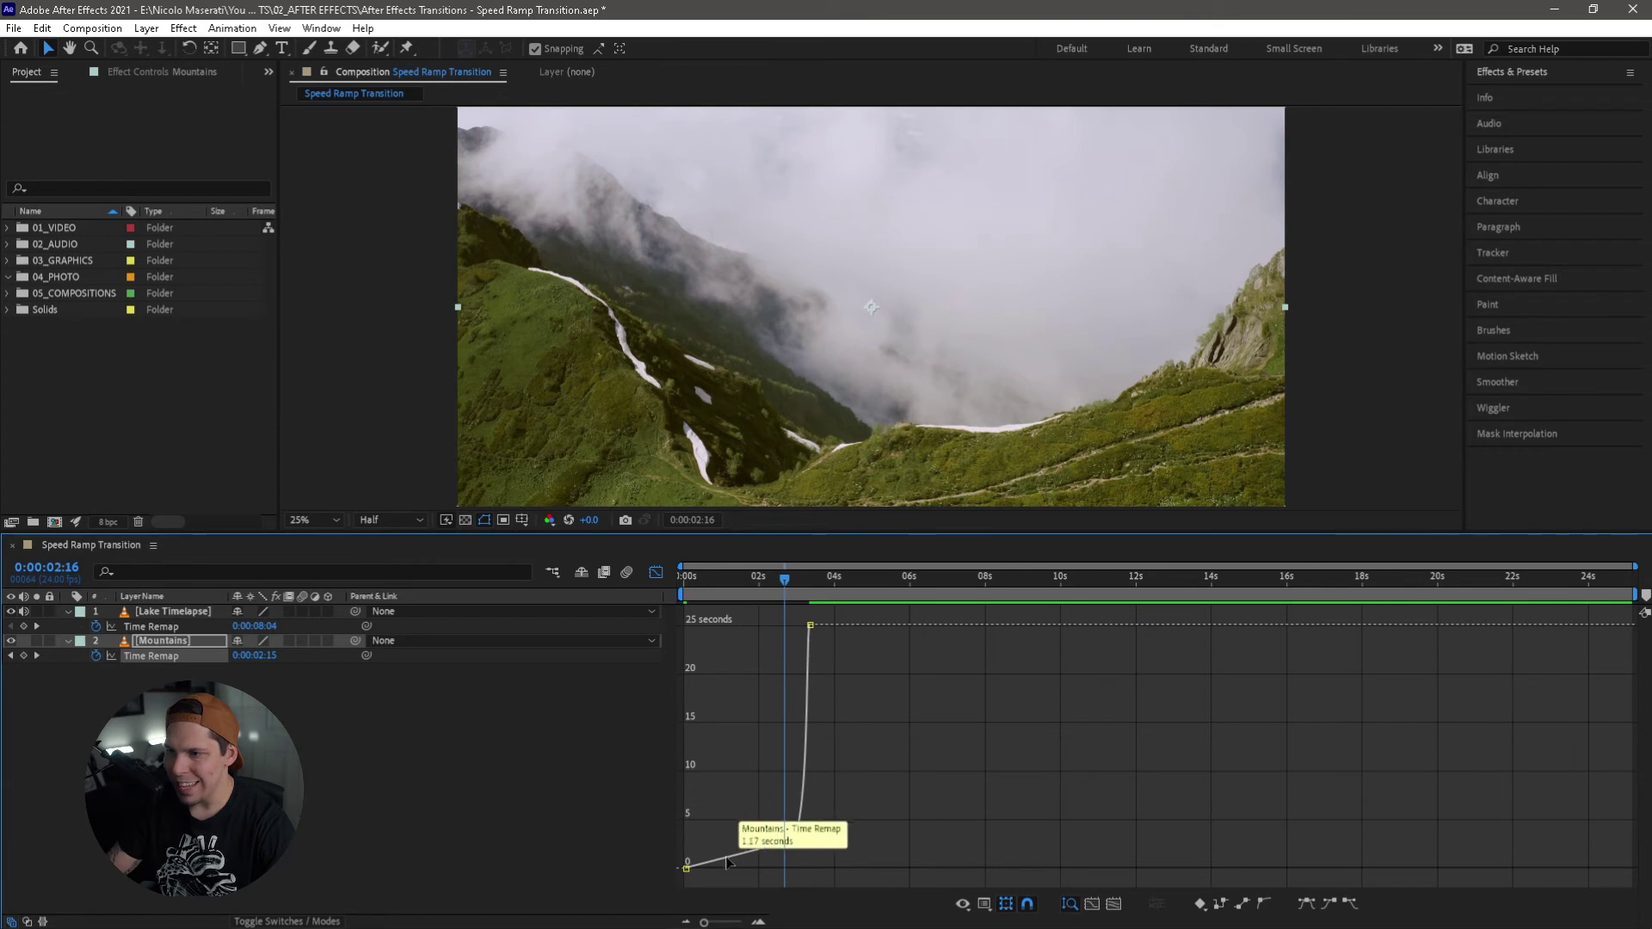
left_click_drag(774, 845, 790, 841)
left_click(814, 833)
mouse_move(823, 848)
left_mouse_down()
mouse_move(819, 714)
mouse_move(839, 831)
left_mouse_up()
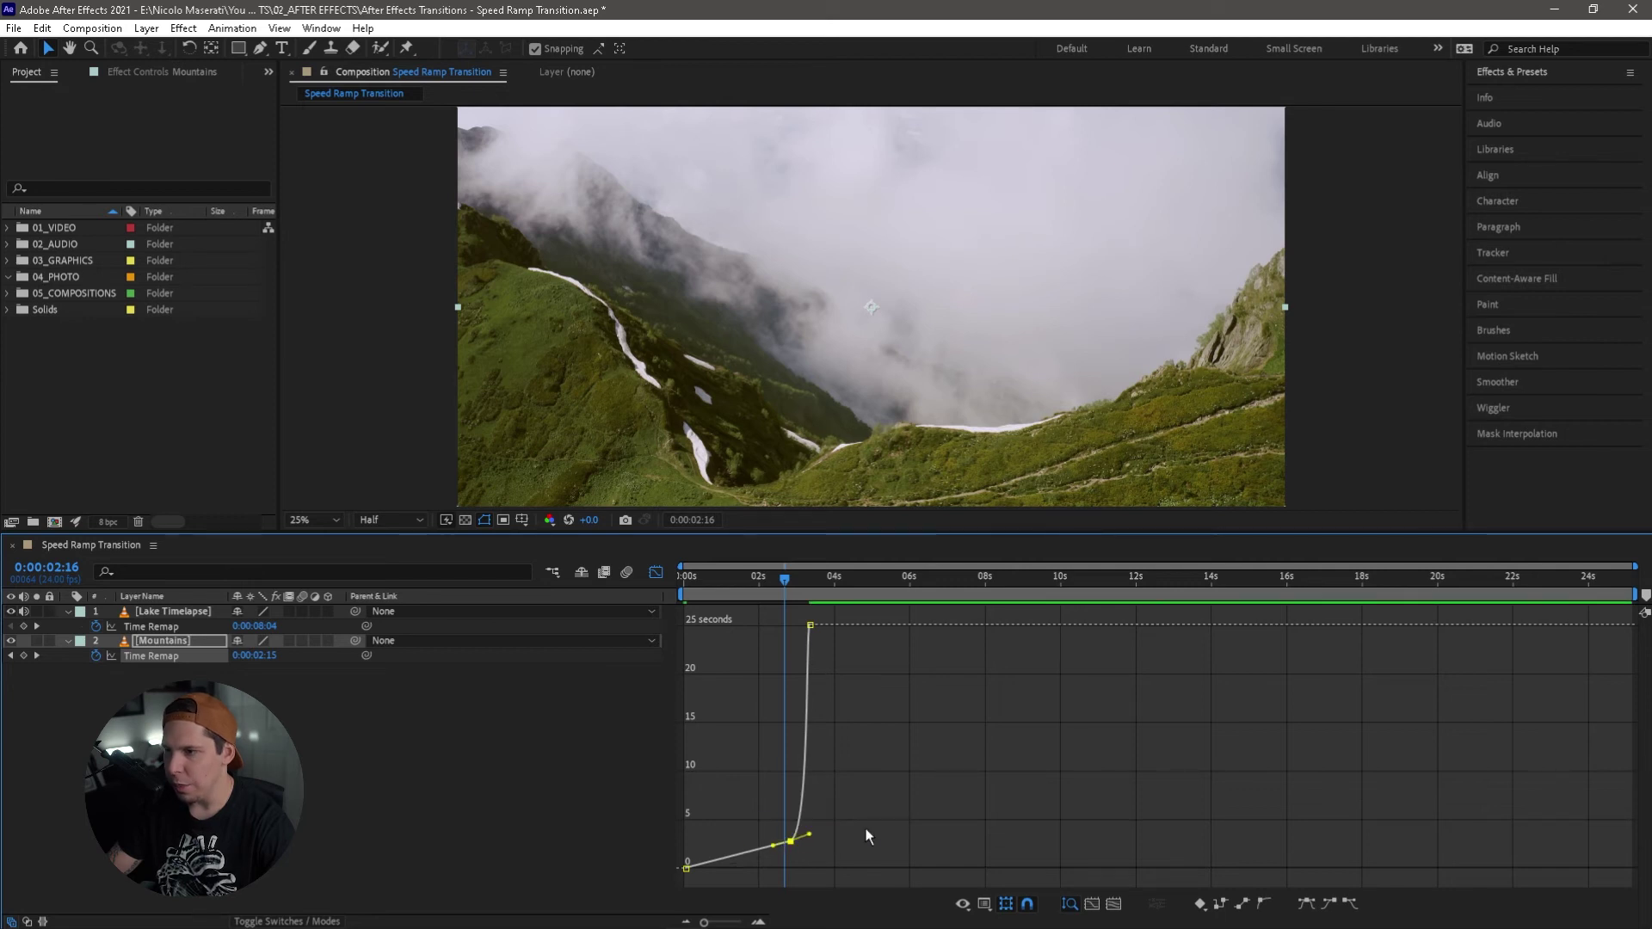
Preview the eased transition from the start through to the lake shot.
left_click_drag(785, 579, 654, 590)
key("space")
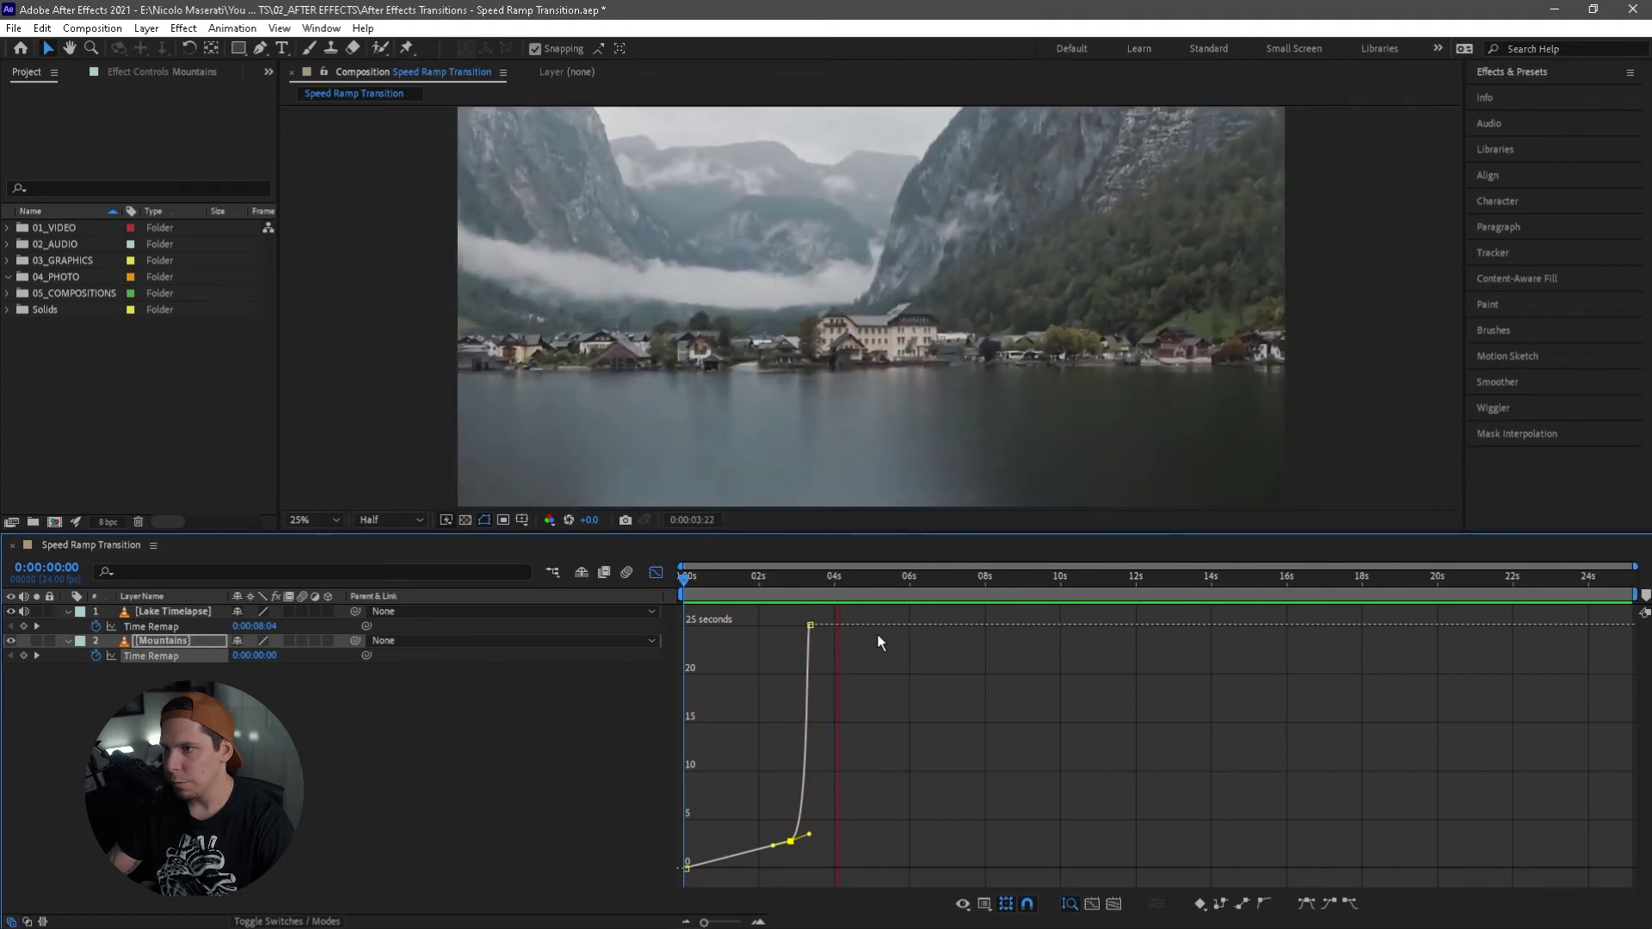
left_click(757, 578)
left_click_drag(757, 578, 479, 591)
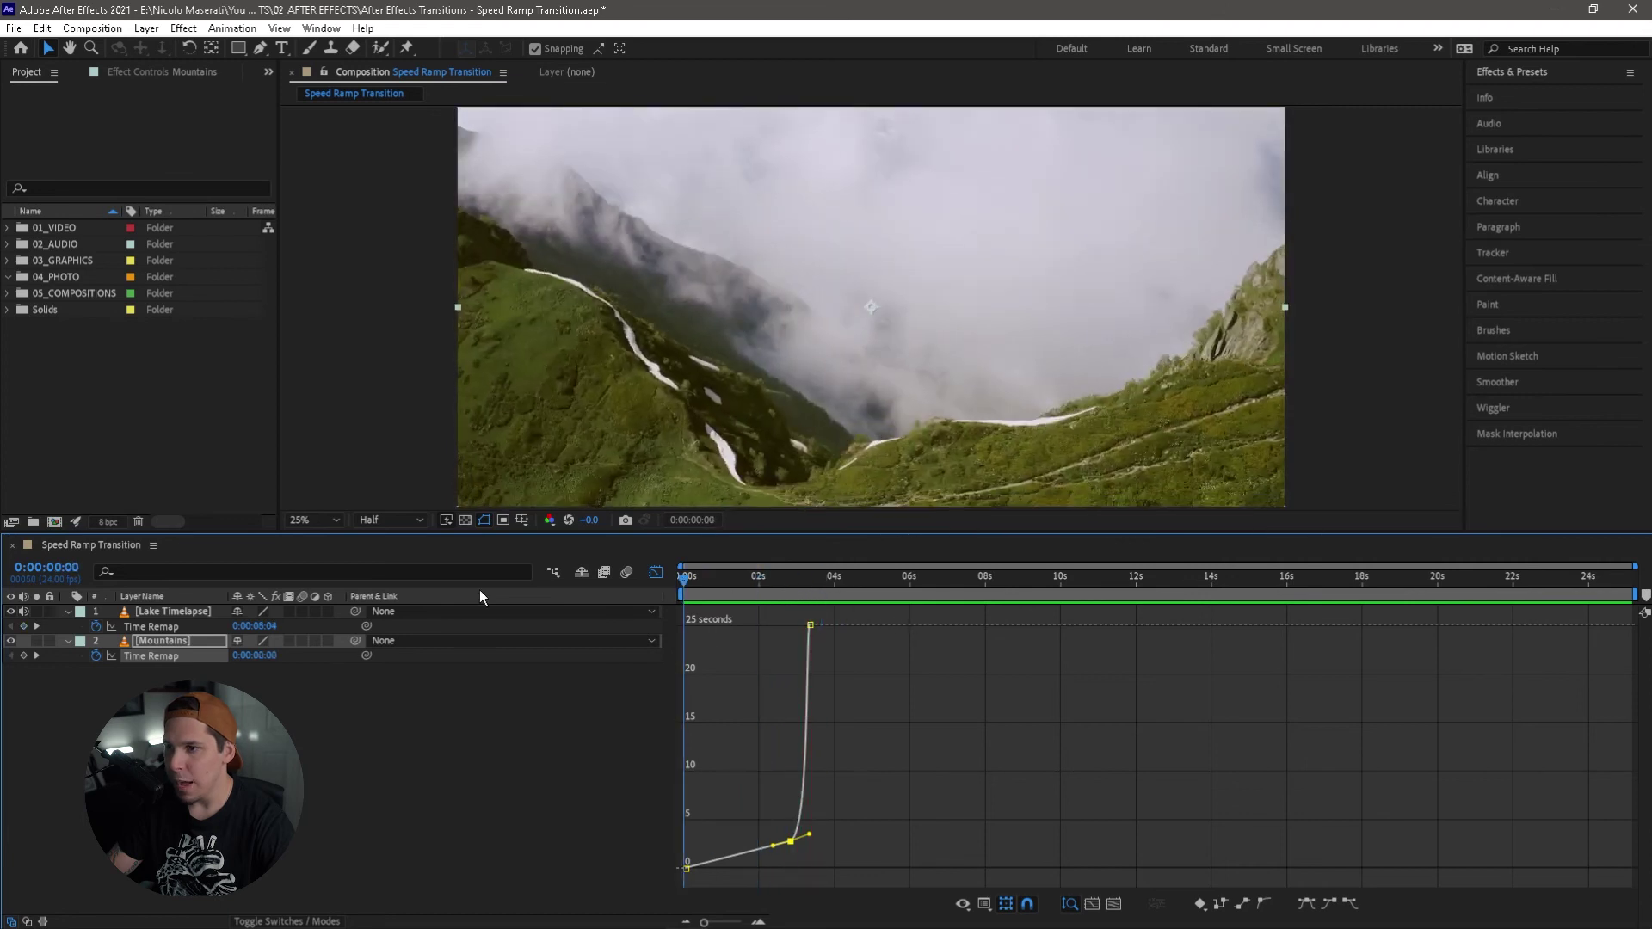
Apply Easy Ease In to Lake Timelapse's middle Time Remap keyframe and lengthen its incoming handle.
left_click(656, 572)
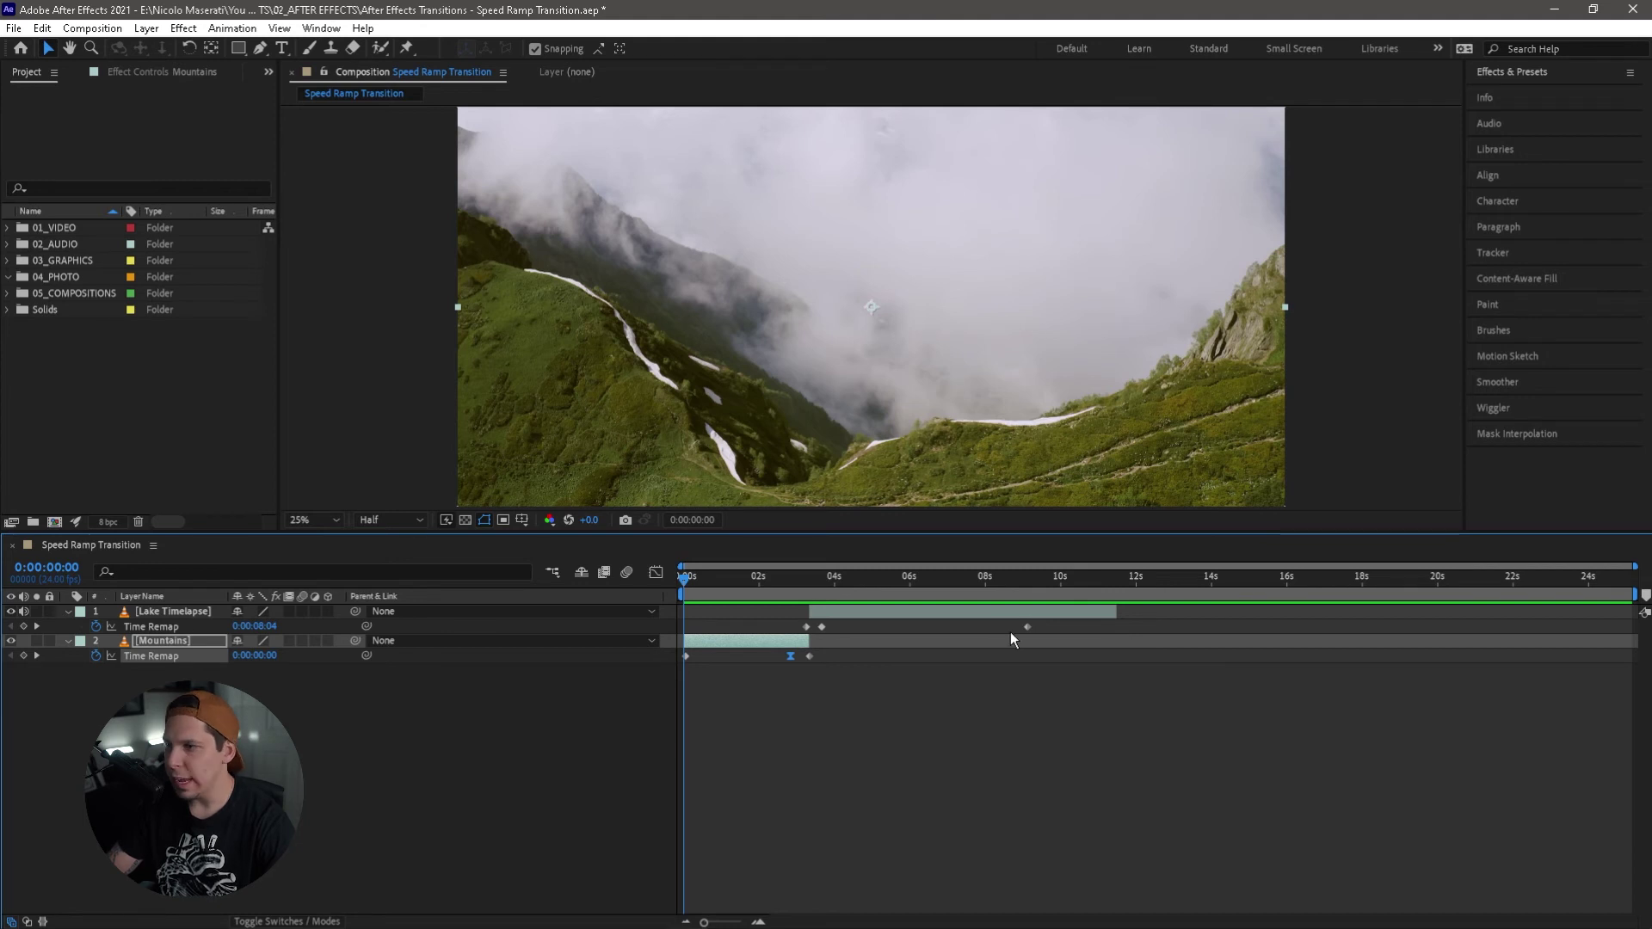
left_click_drag(1072, 621, 790, 635)
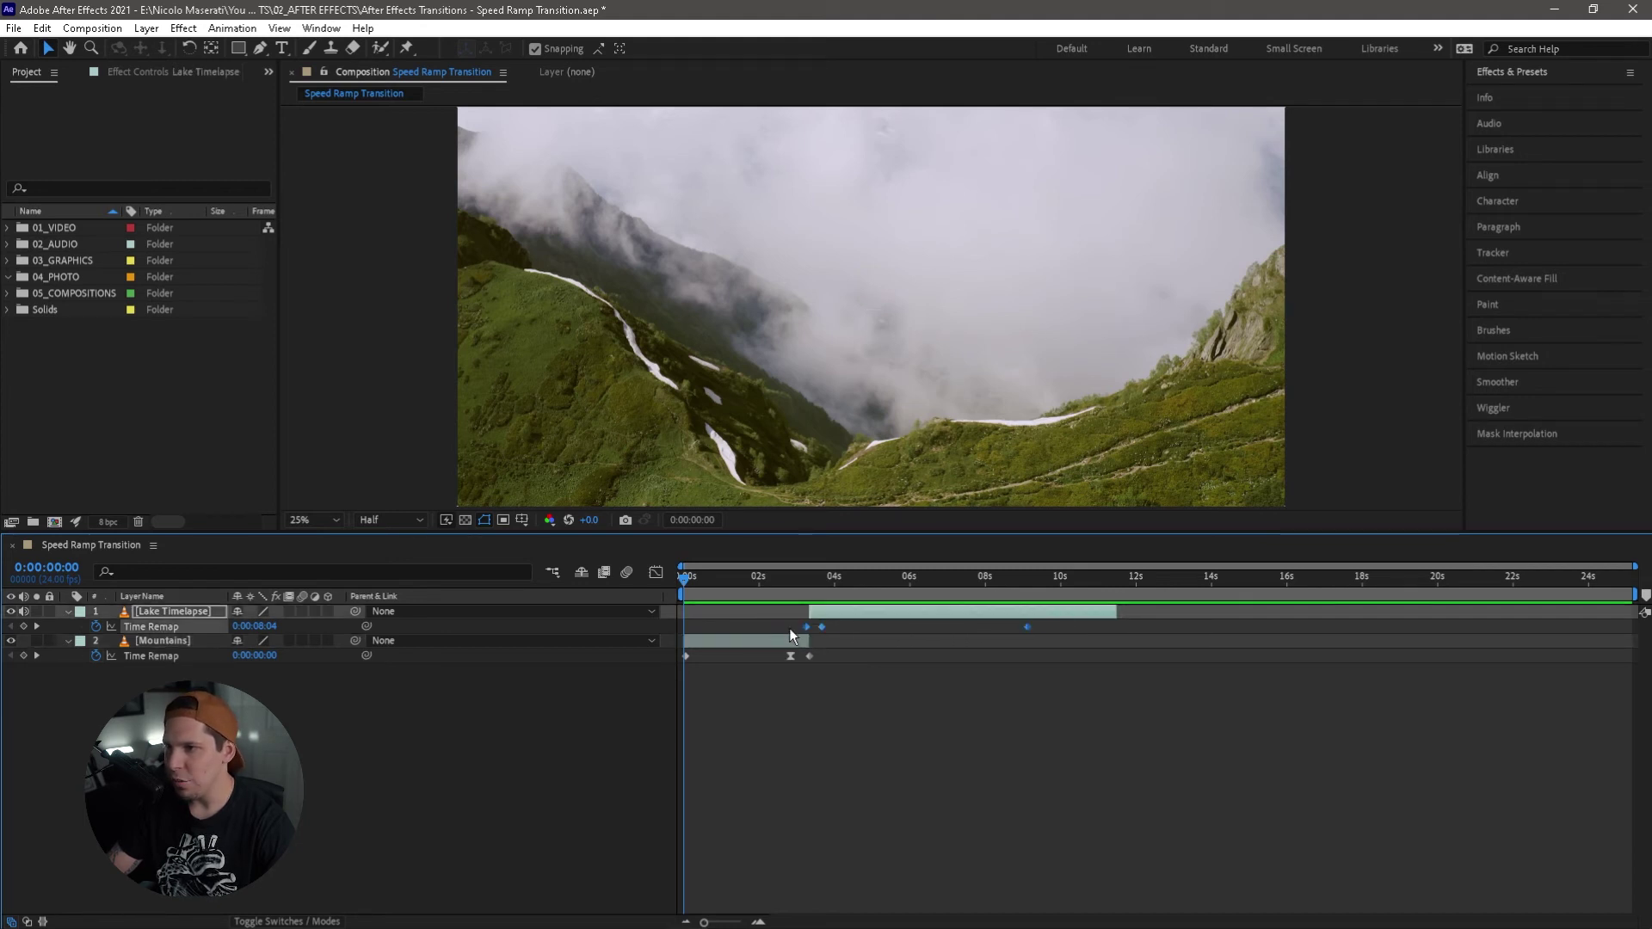
left_click(656, 573)
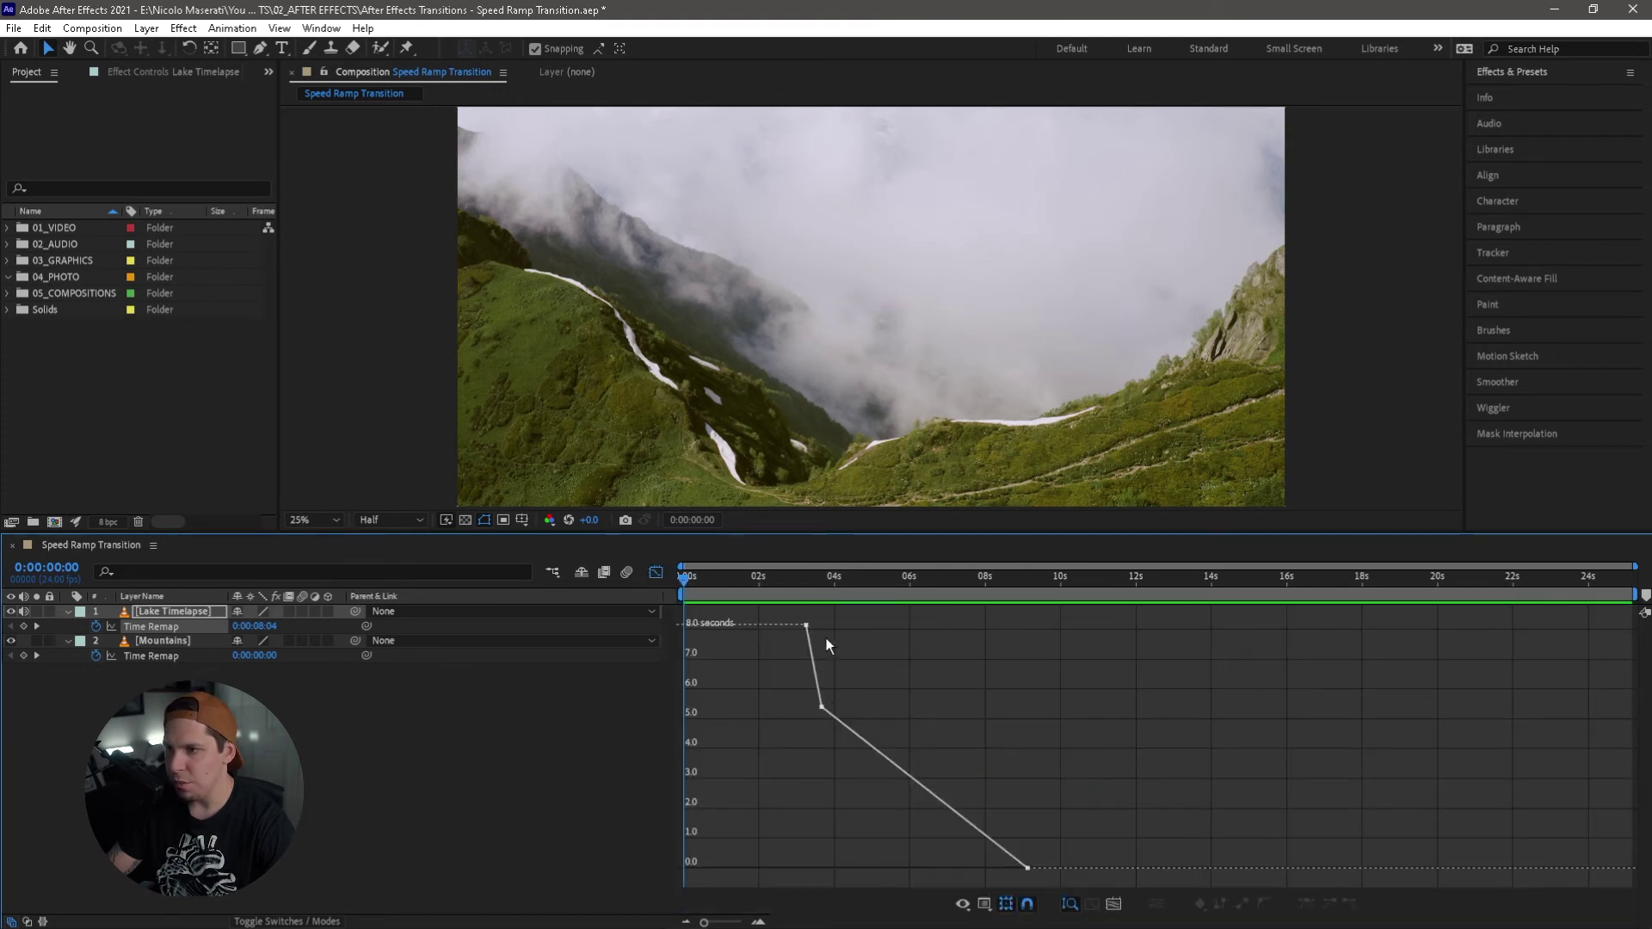
left_click_drag(880, 665, 820, 731)
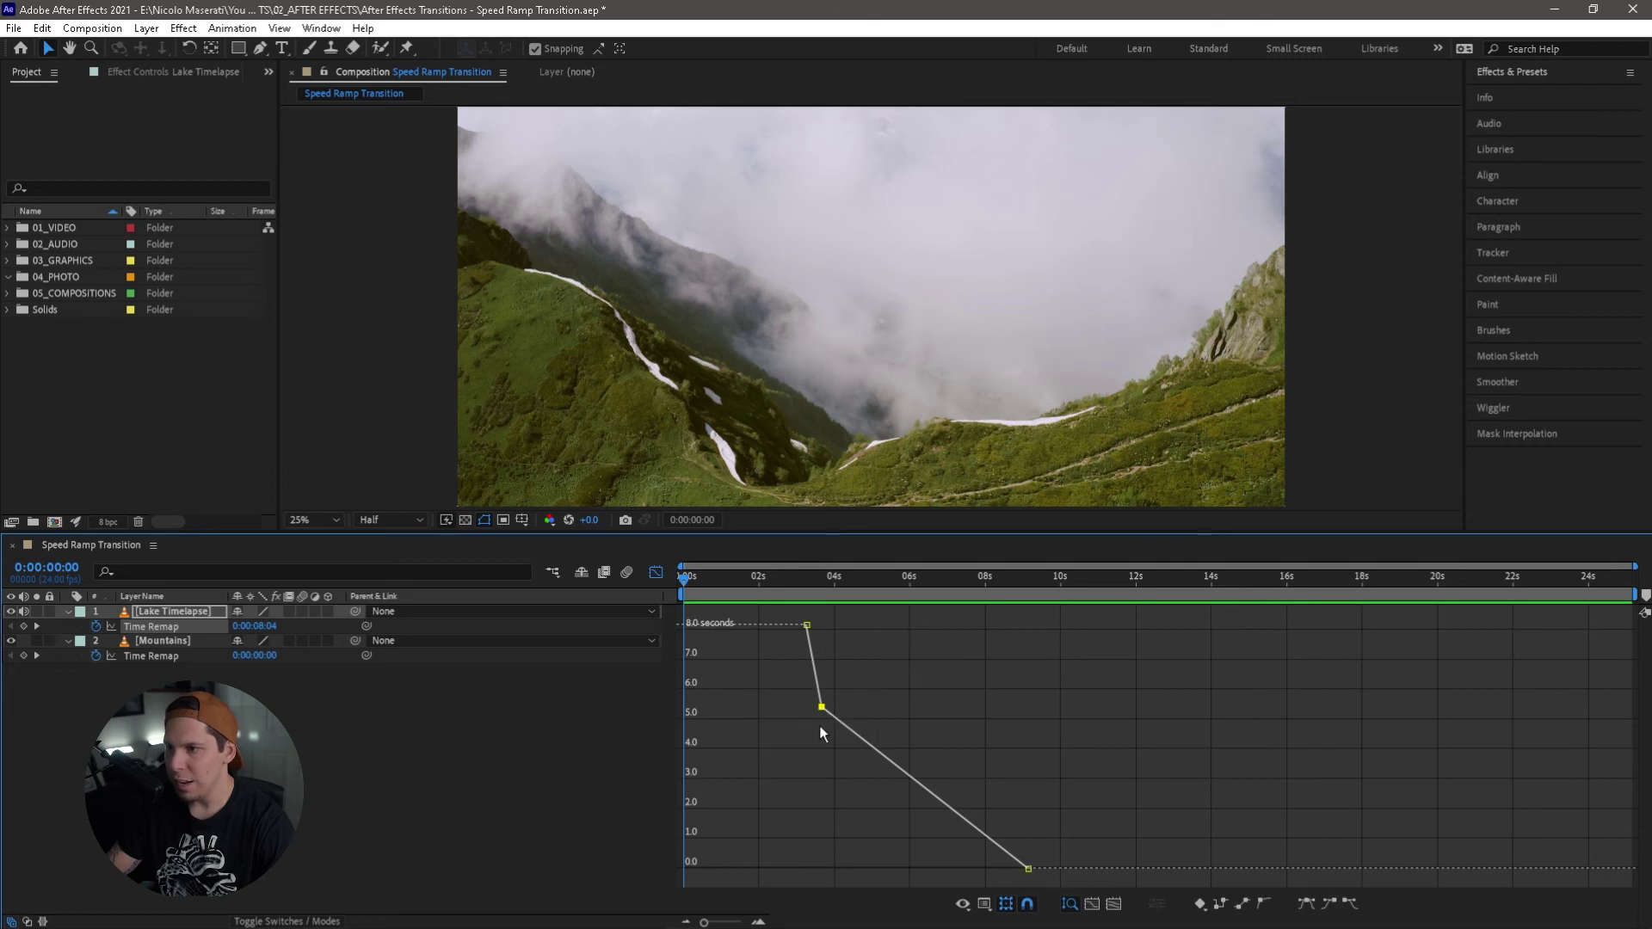
left_click(1325, 910)
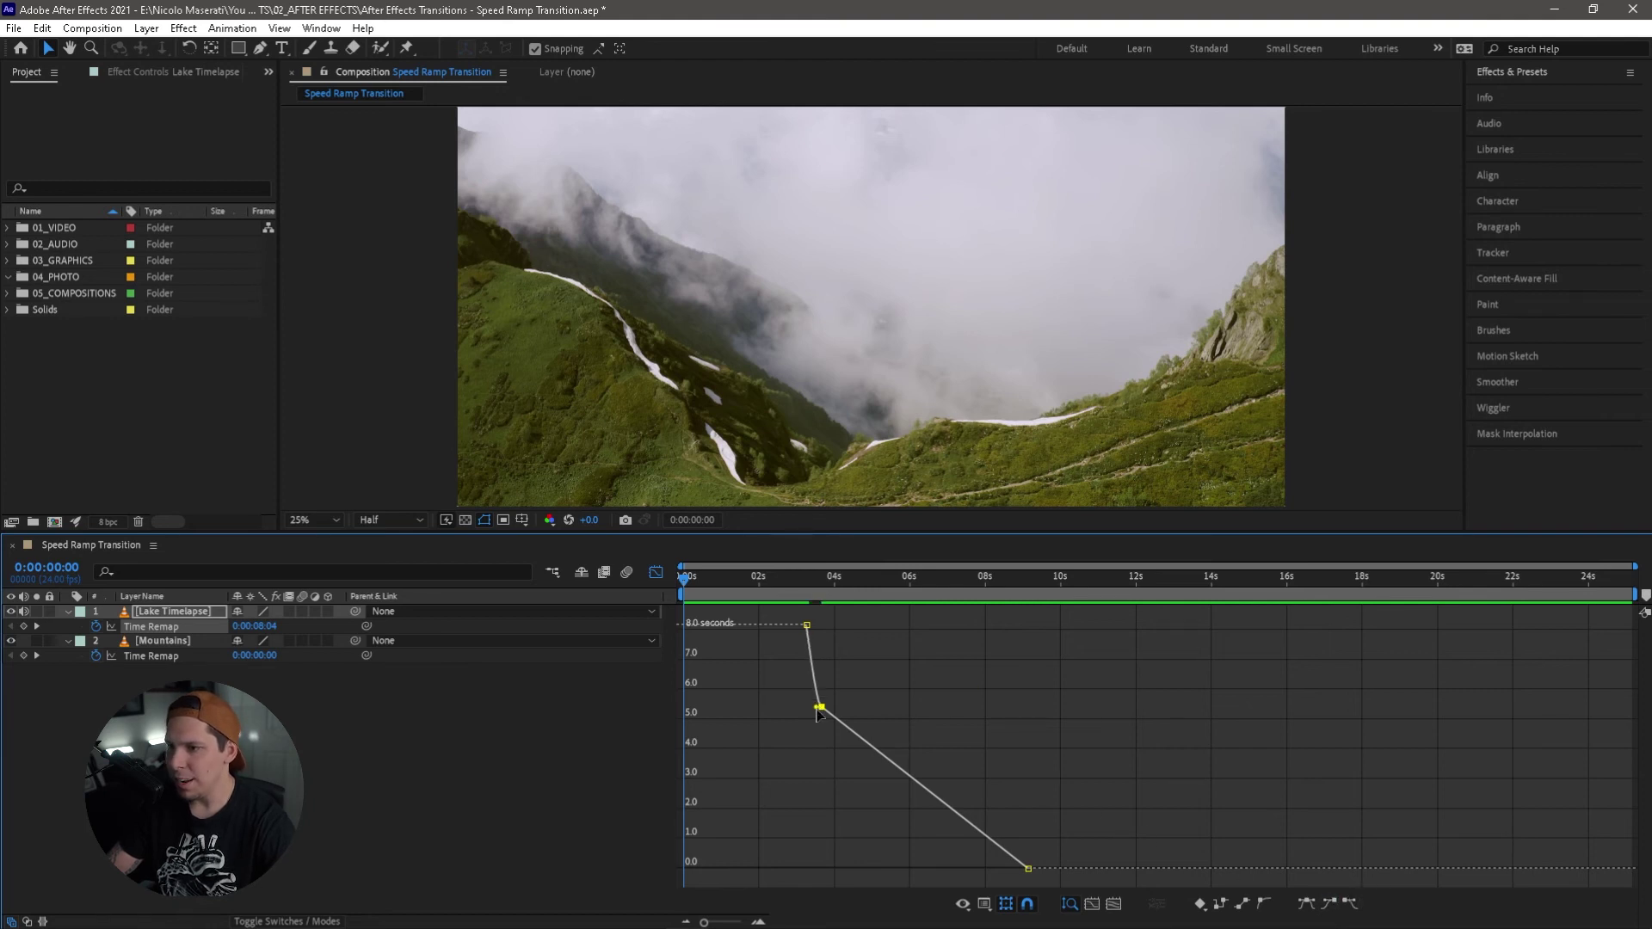
mouse_move(817, 711)
left_mouse_down()
mouse_move(786, 678)
mouse_move(709, 680)
mouse_move(806, 690)
left_mouse_up()
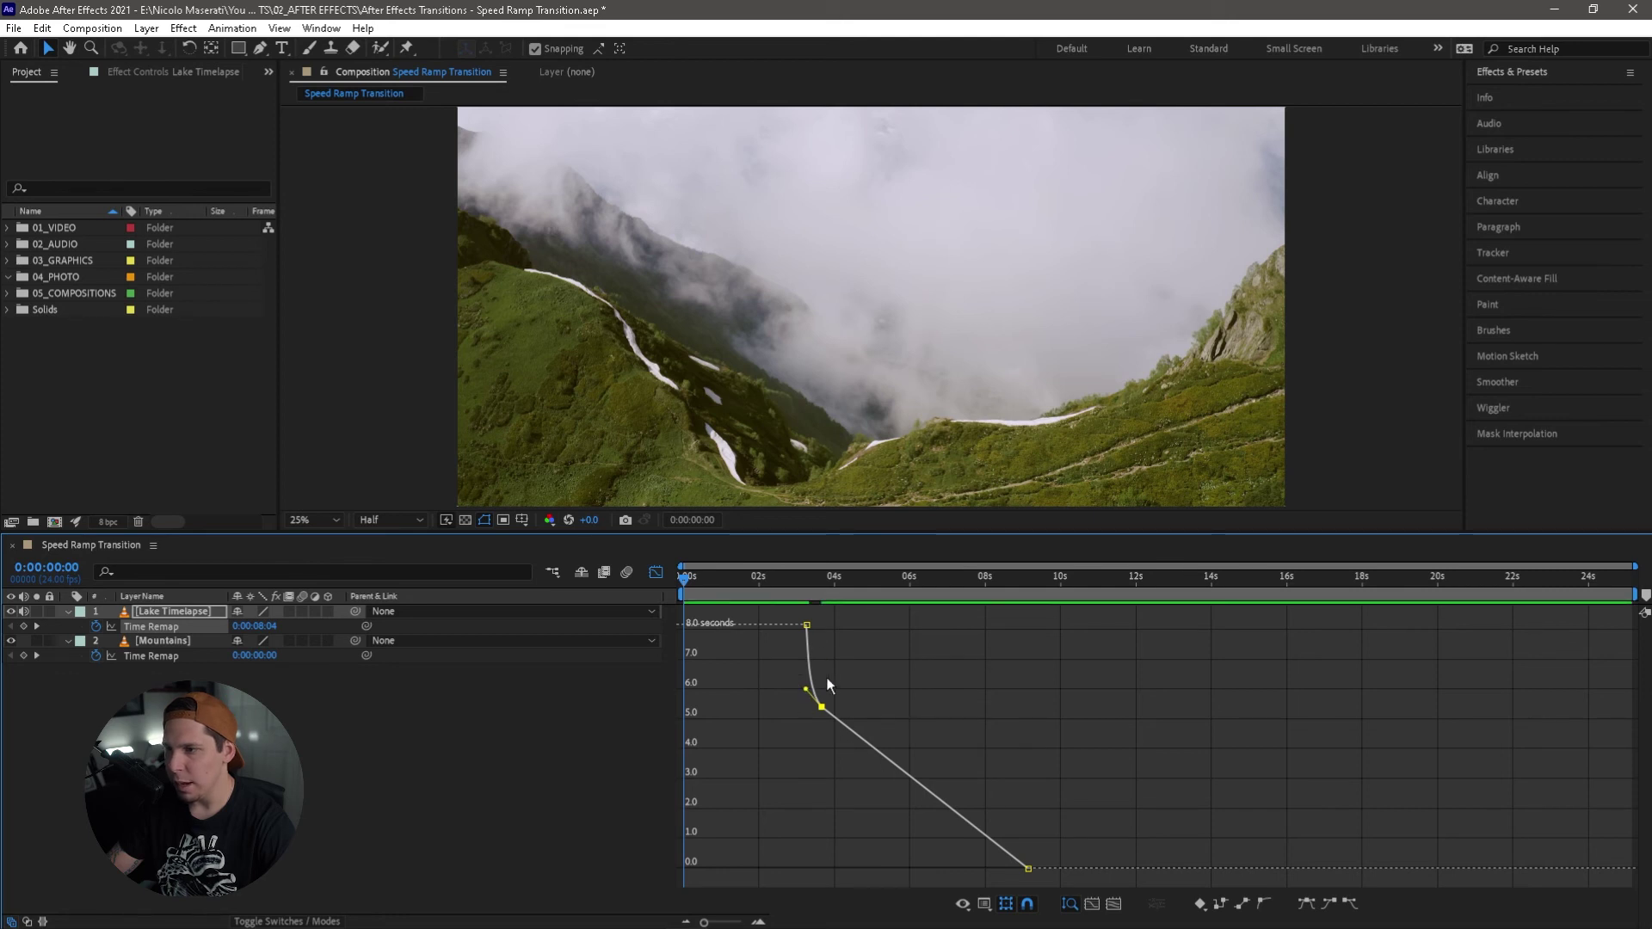
left_click(655, 573)
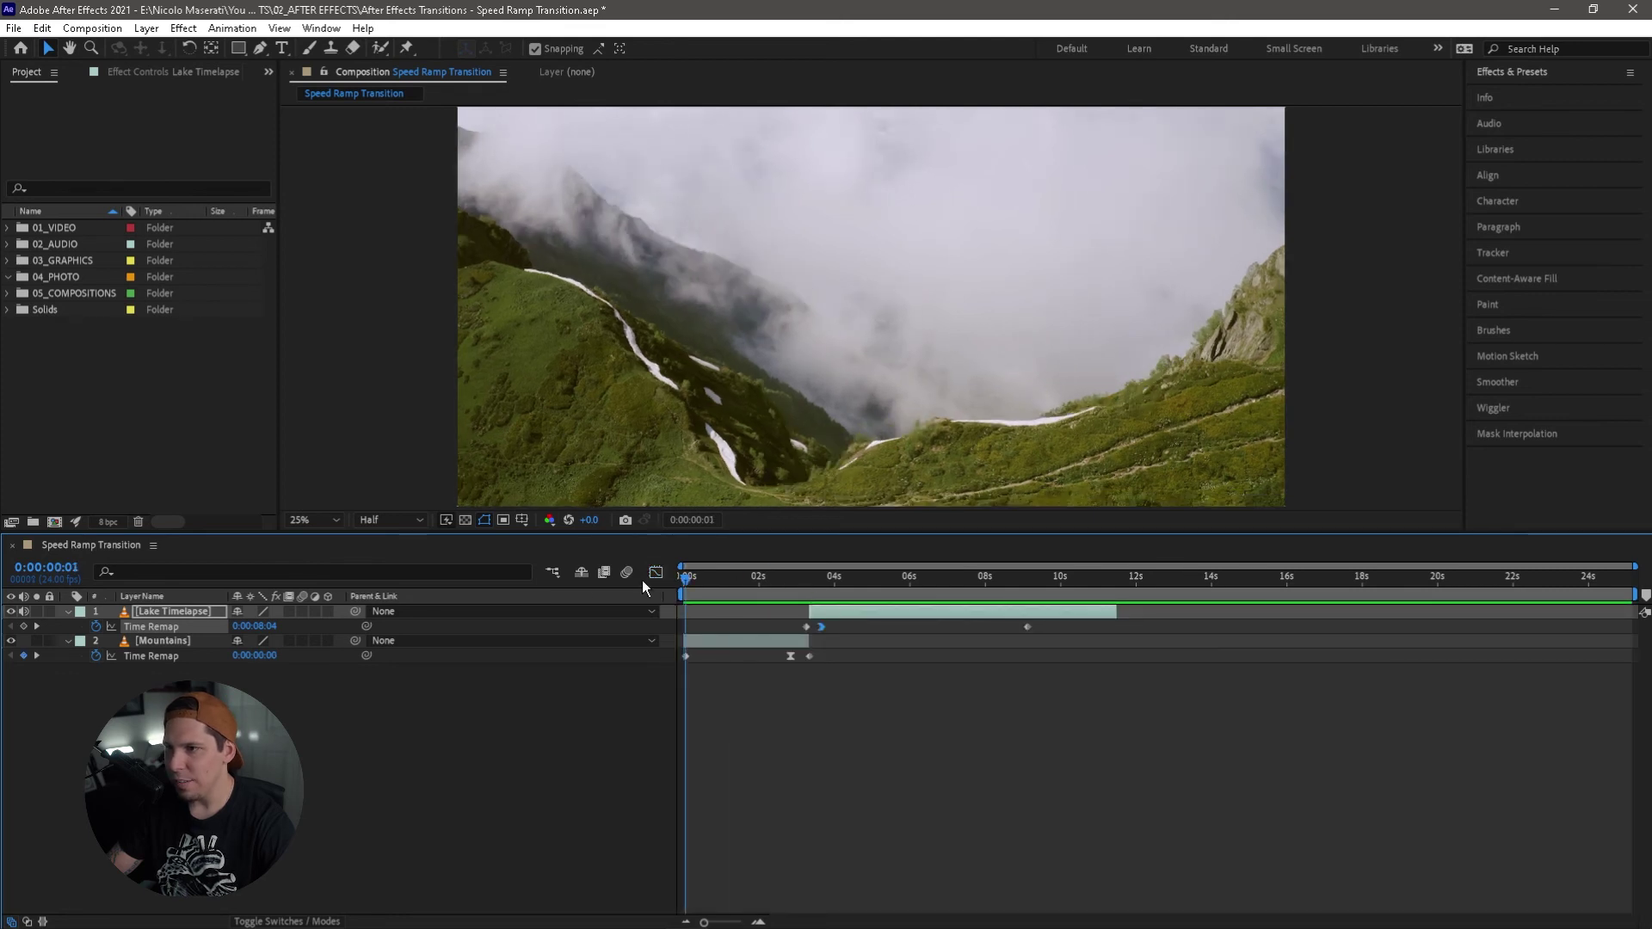
Enlarge the Composition viewer by lowering its divider, then play the transition once.
scroll(844, 454, "down", 1)
scroll(855, 431, "up", 1)
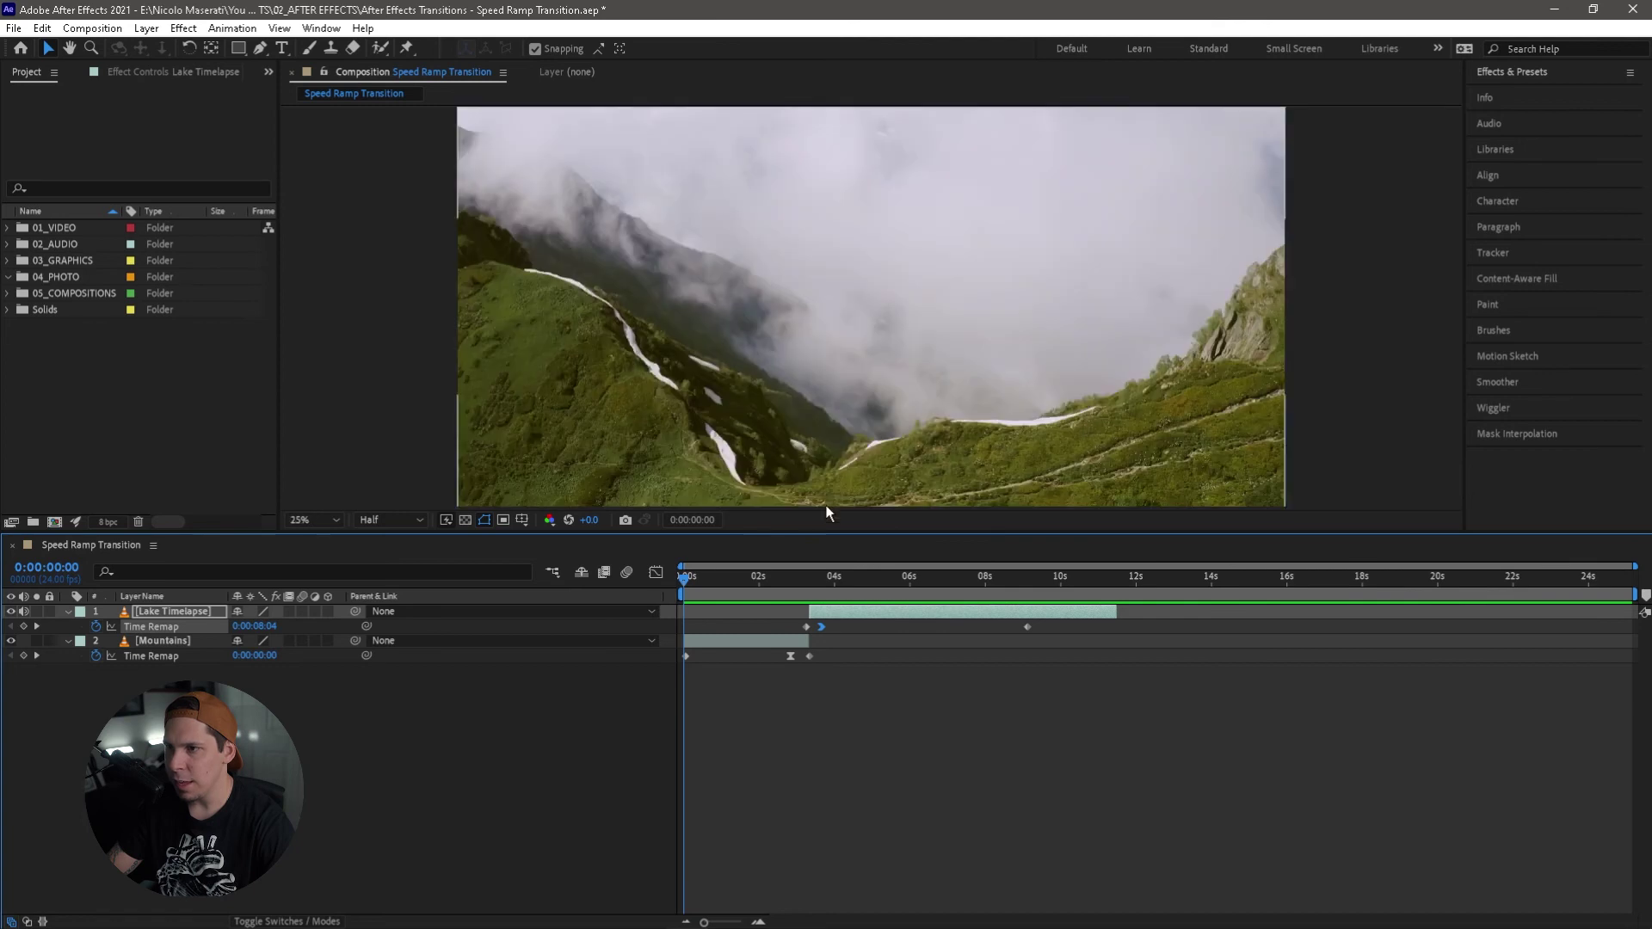
left_click_drag(843, 536, 842, 648)
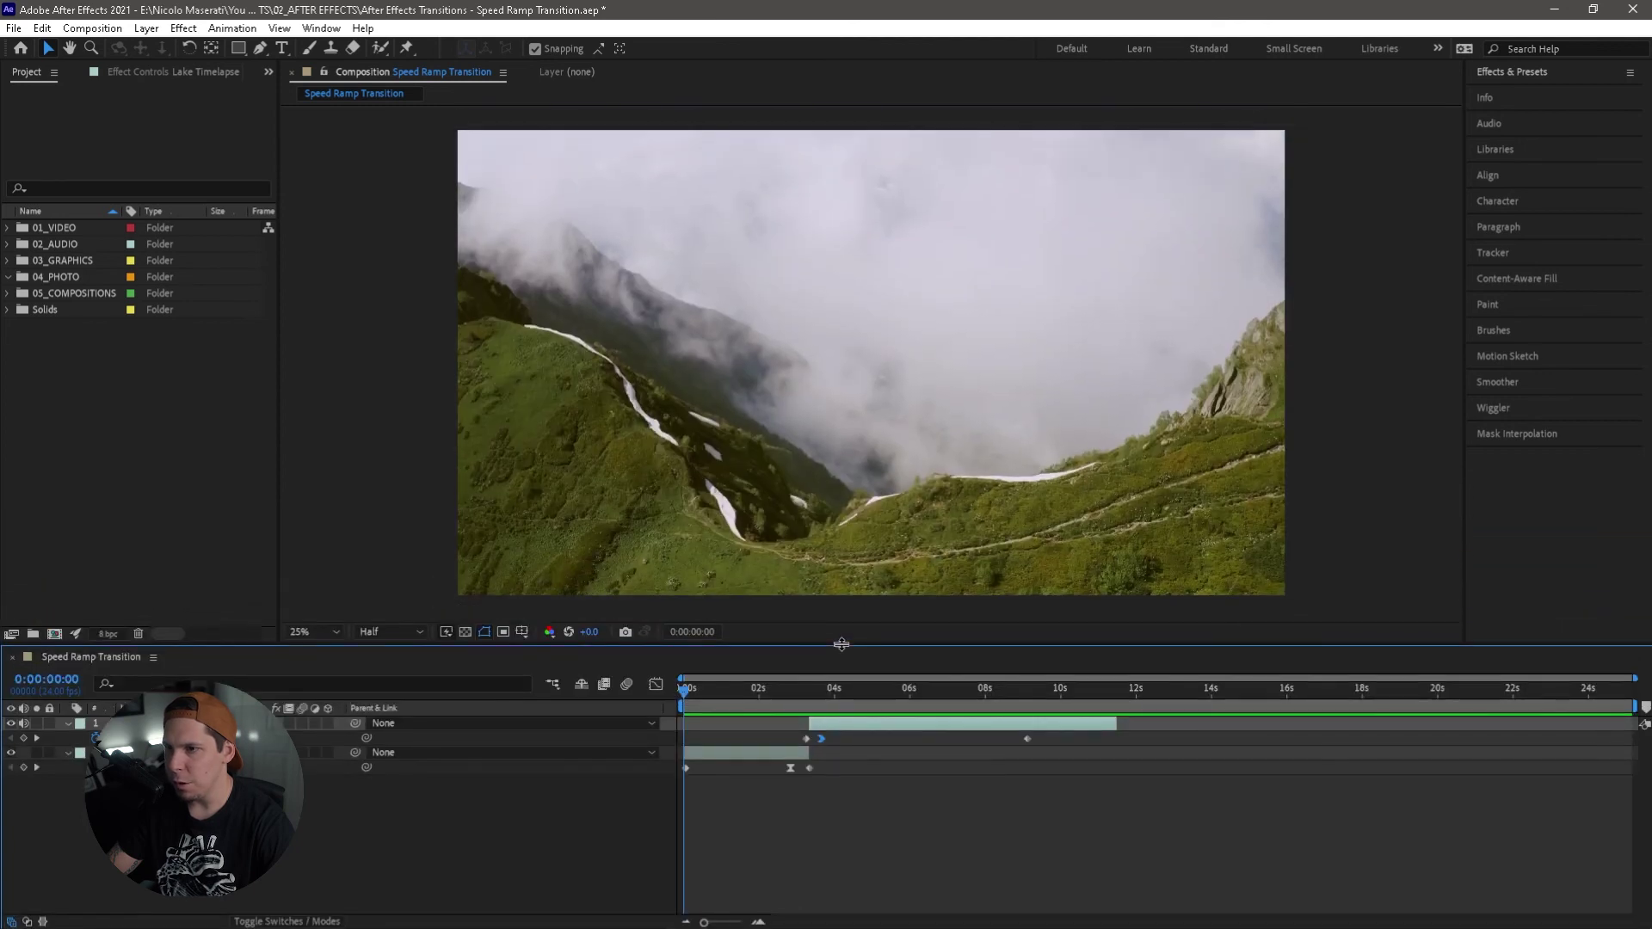
key("space")
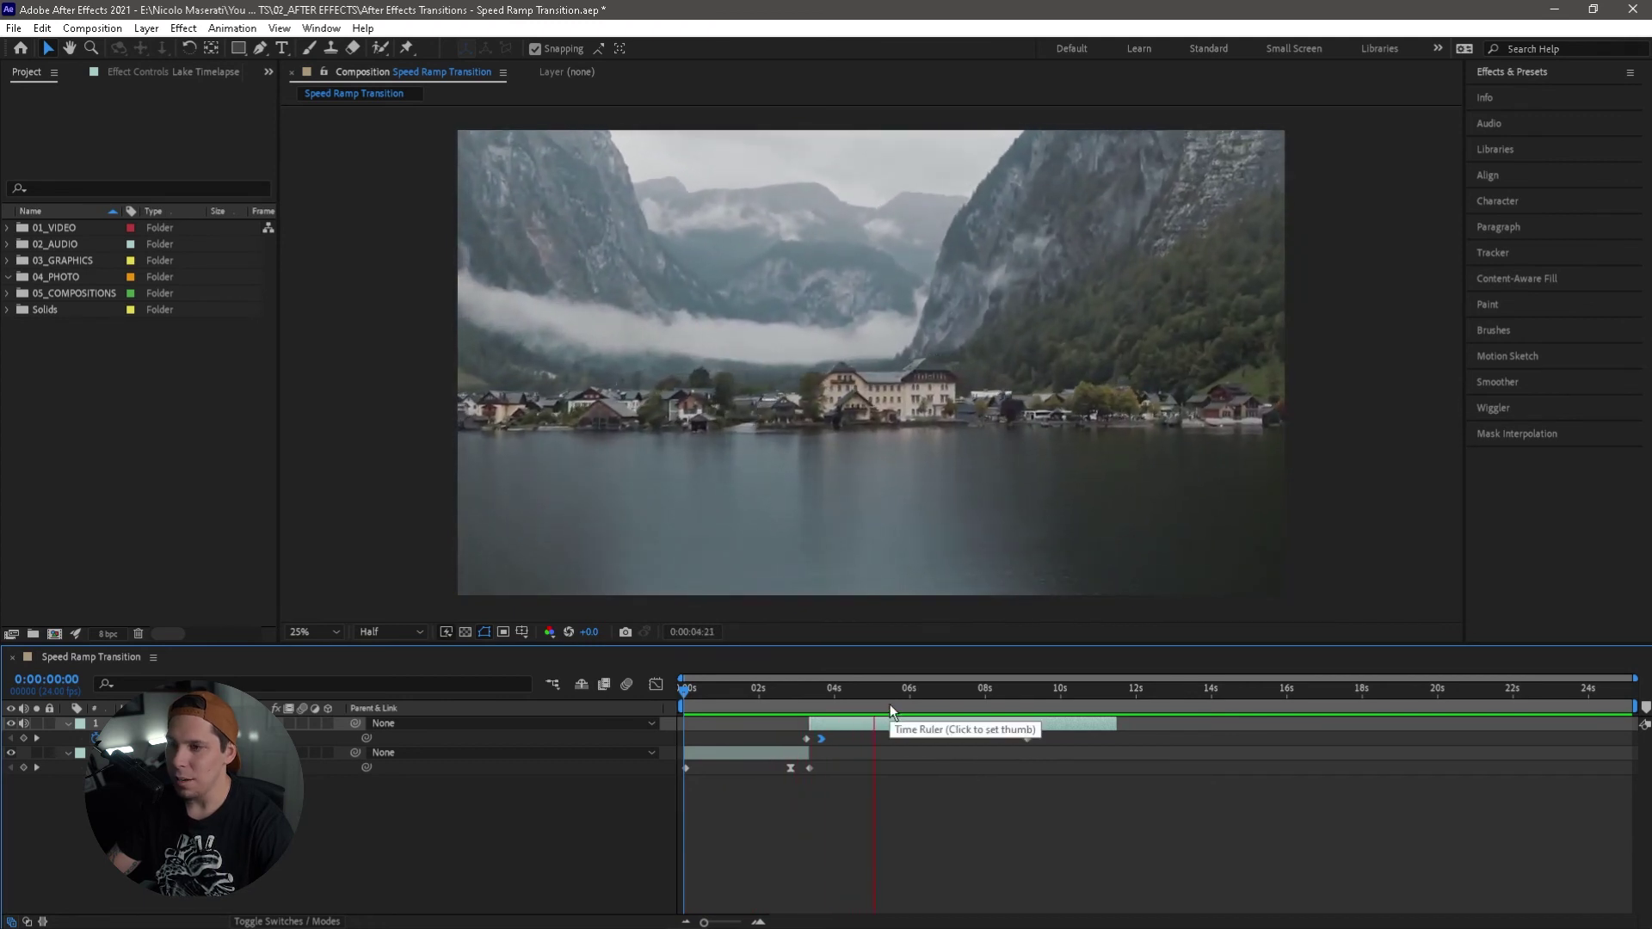
key("space")
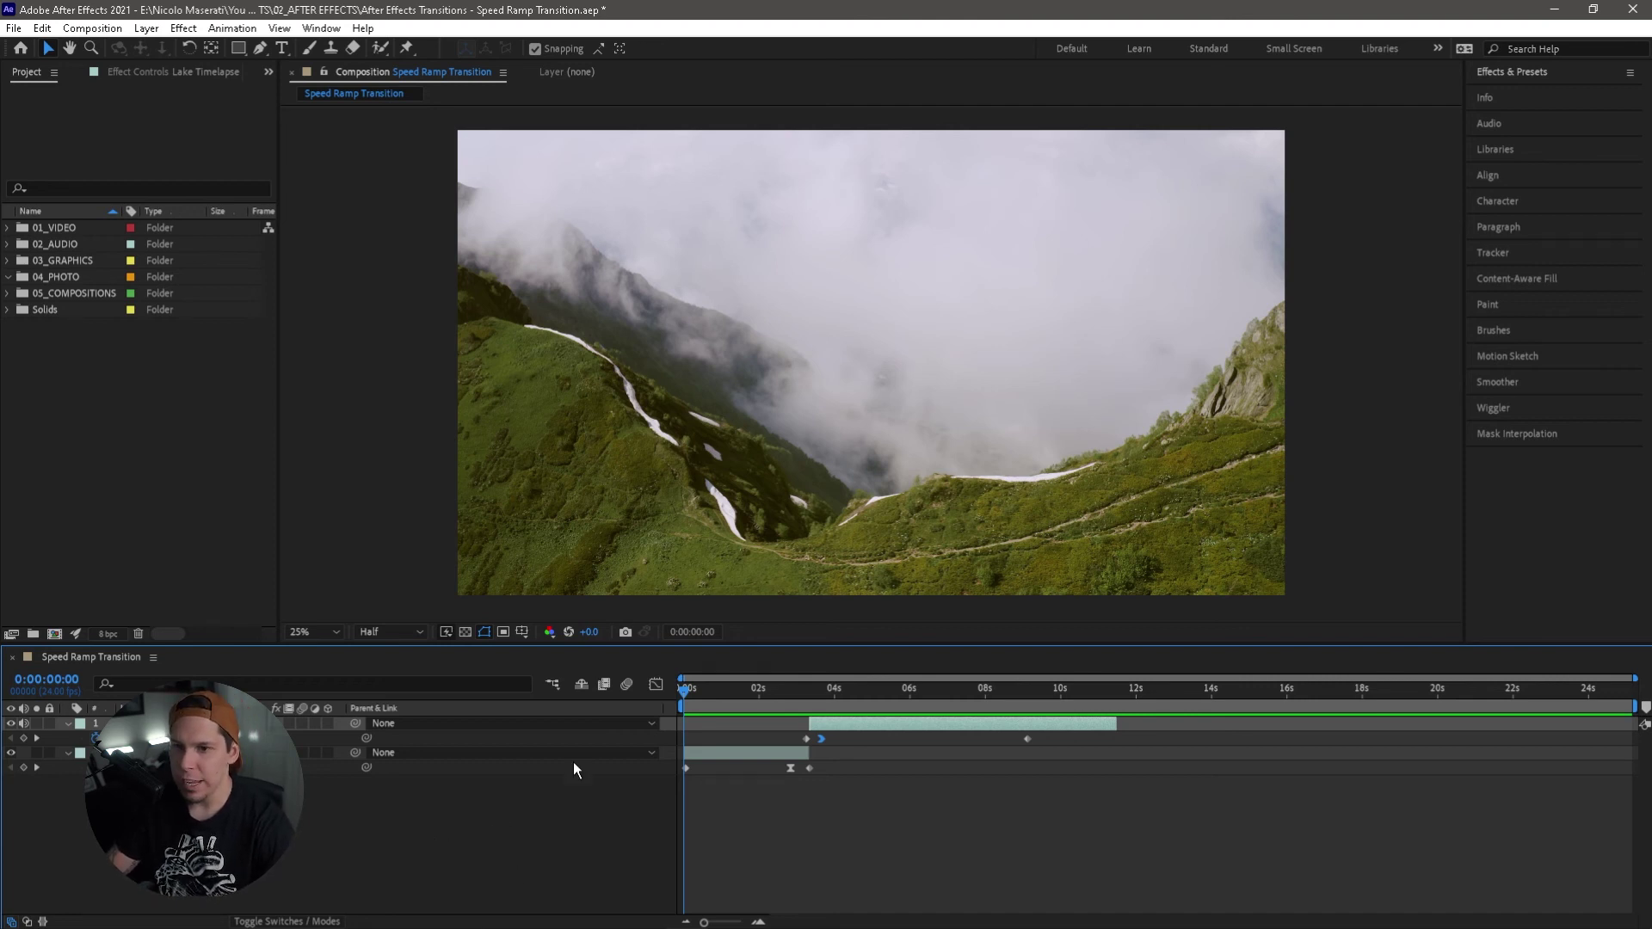
Add a new adjustment layer to the top of the composition.
right_click(433, 866)
mouse_move(632, 667)
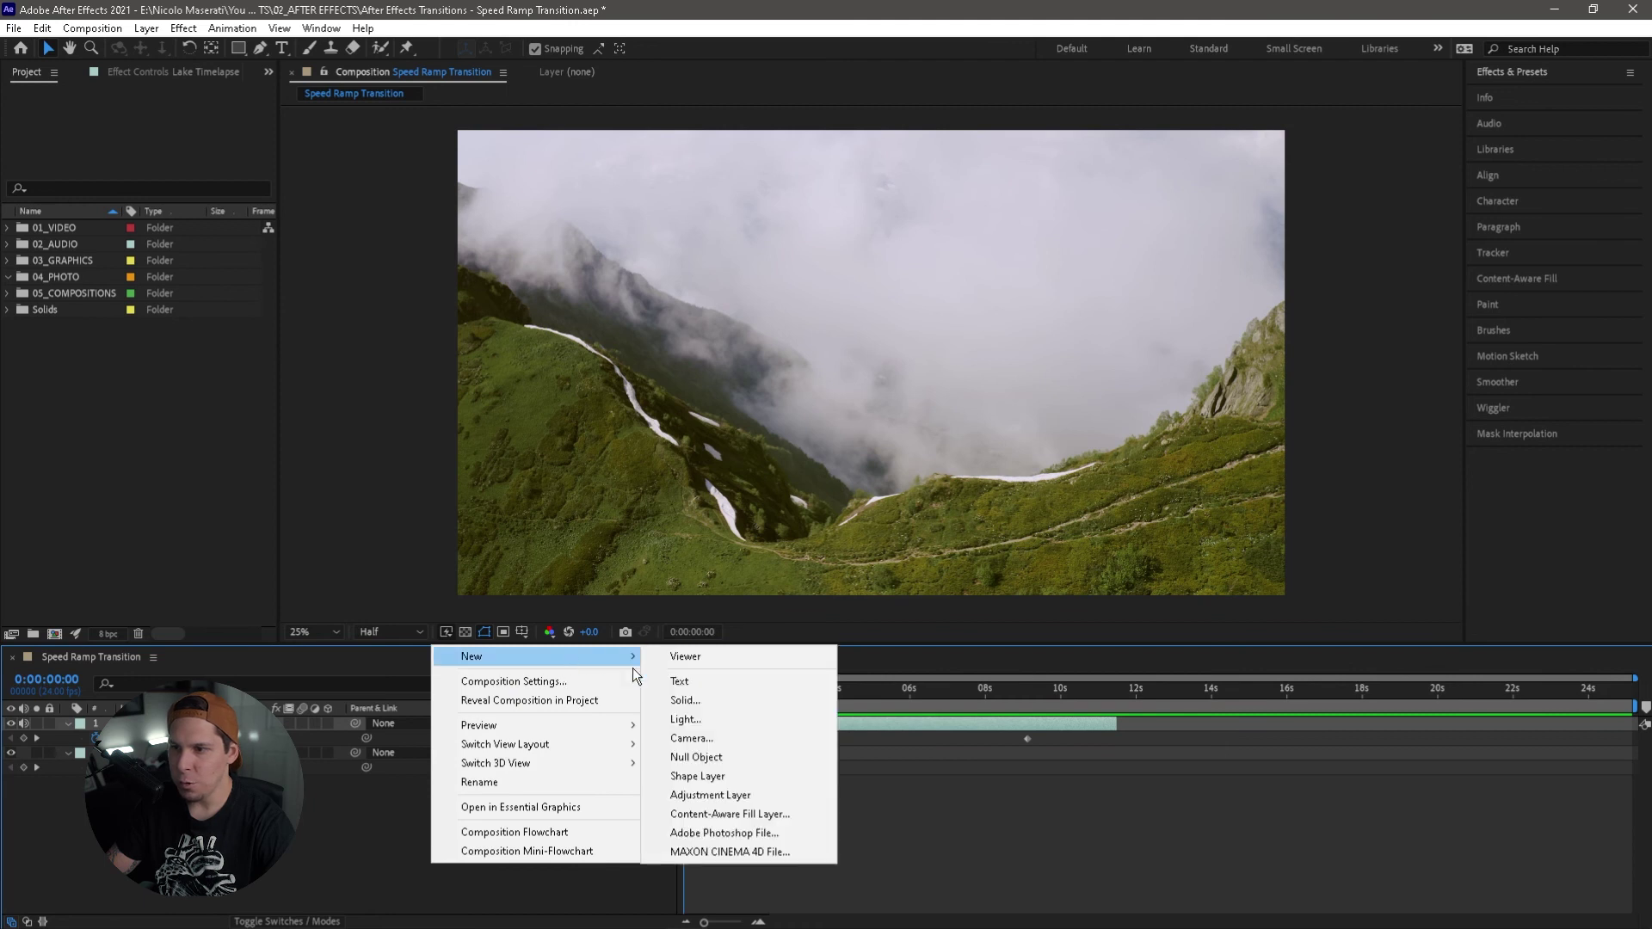
left_click(754, 797)
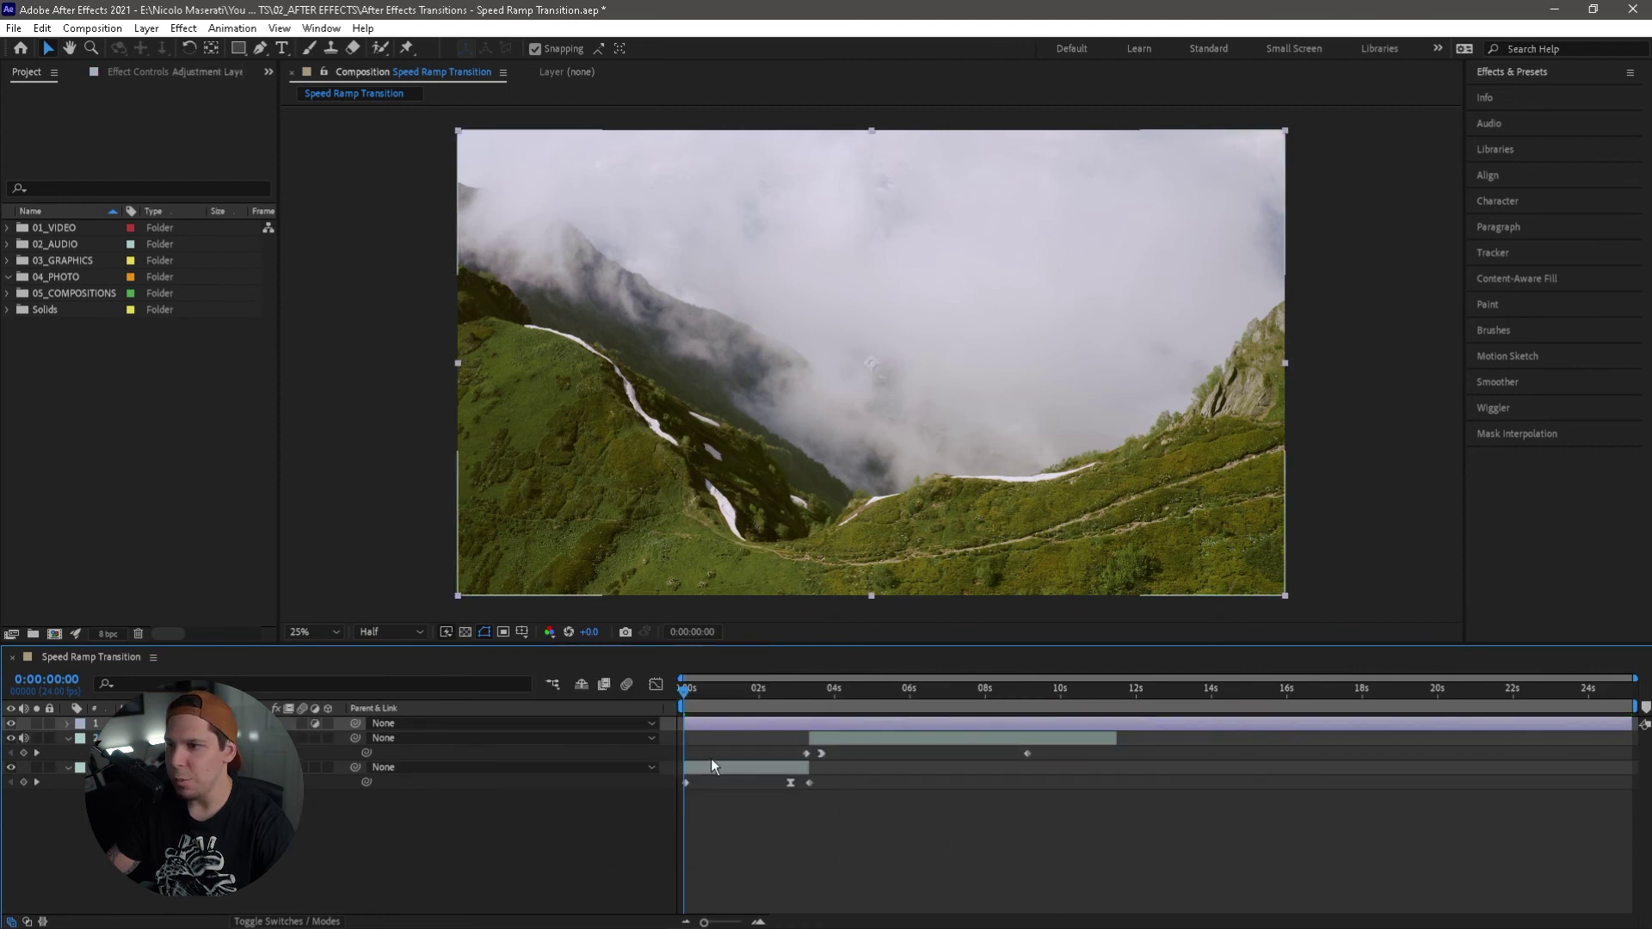
Trim the adjustment layer to span roughly 2.7 s to 3.9 s around the cut.
left_click_drag(702, 725, 790, 724)
key("i")
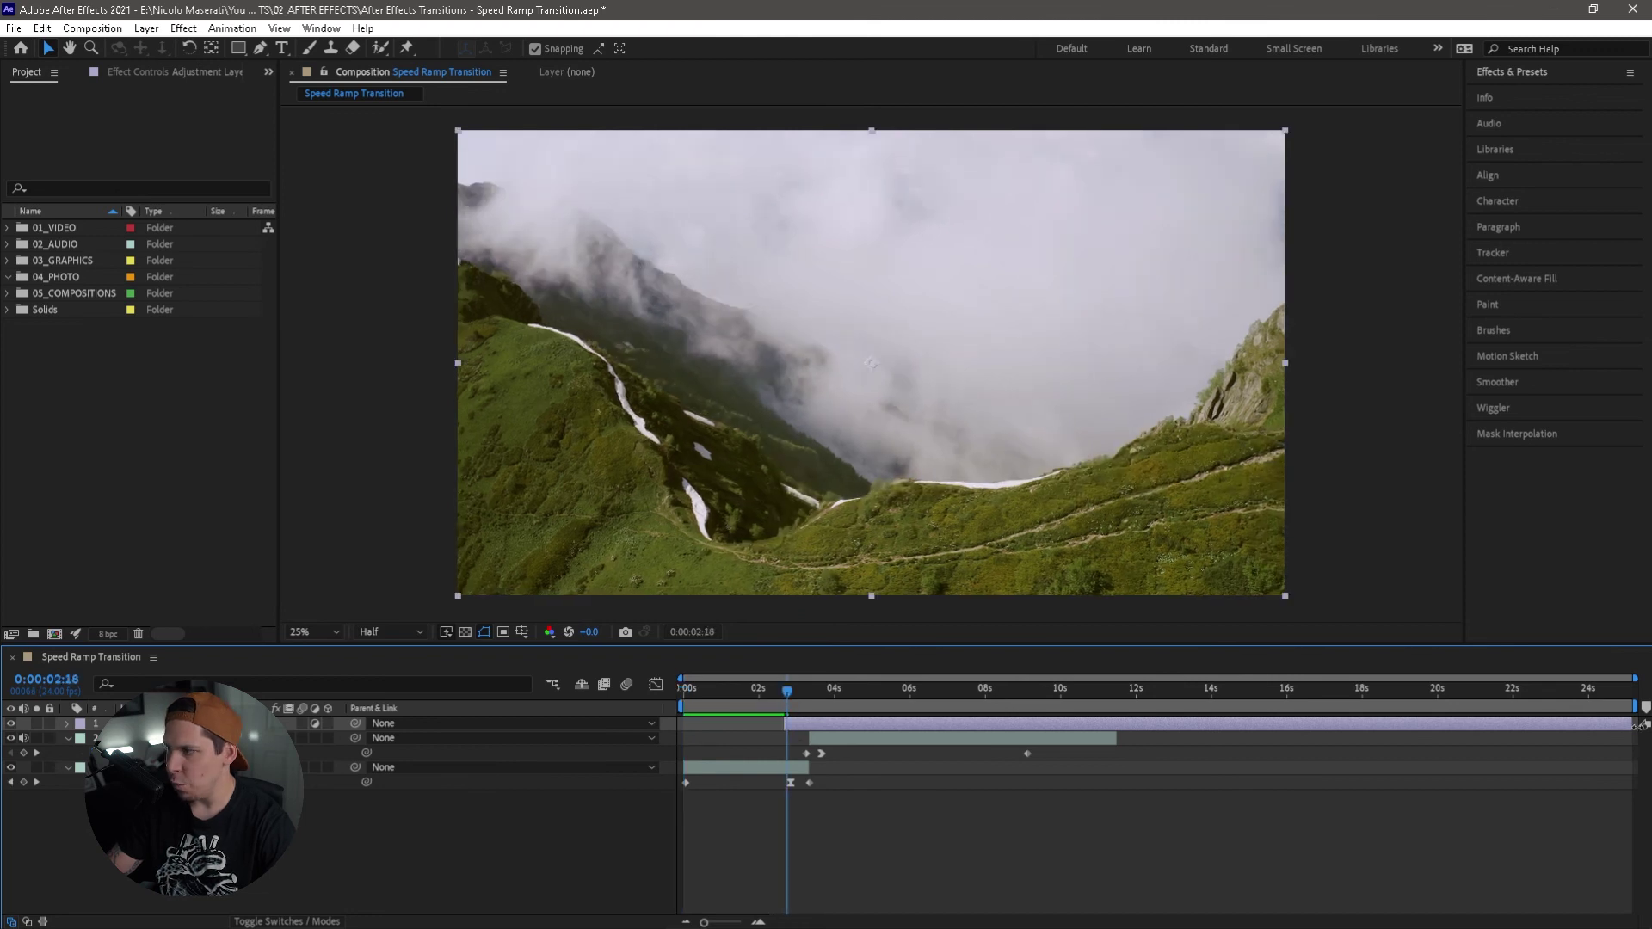
left_click_drag(1628, 726, 826, 718)
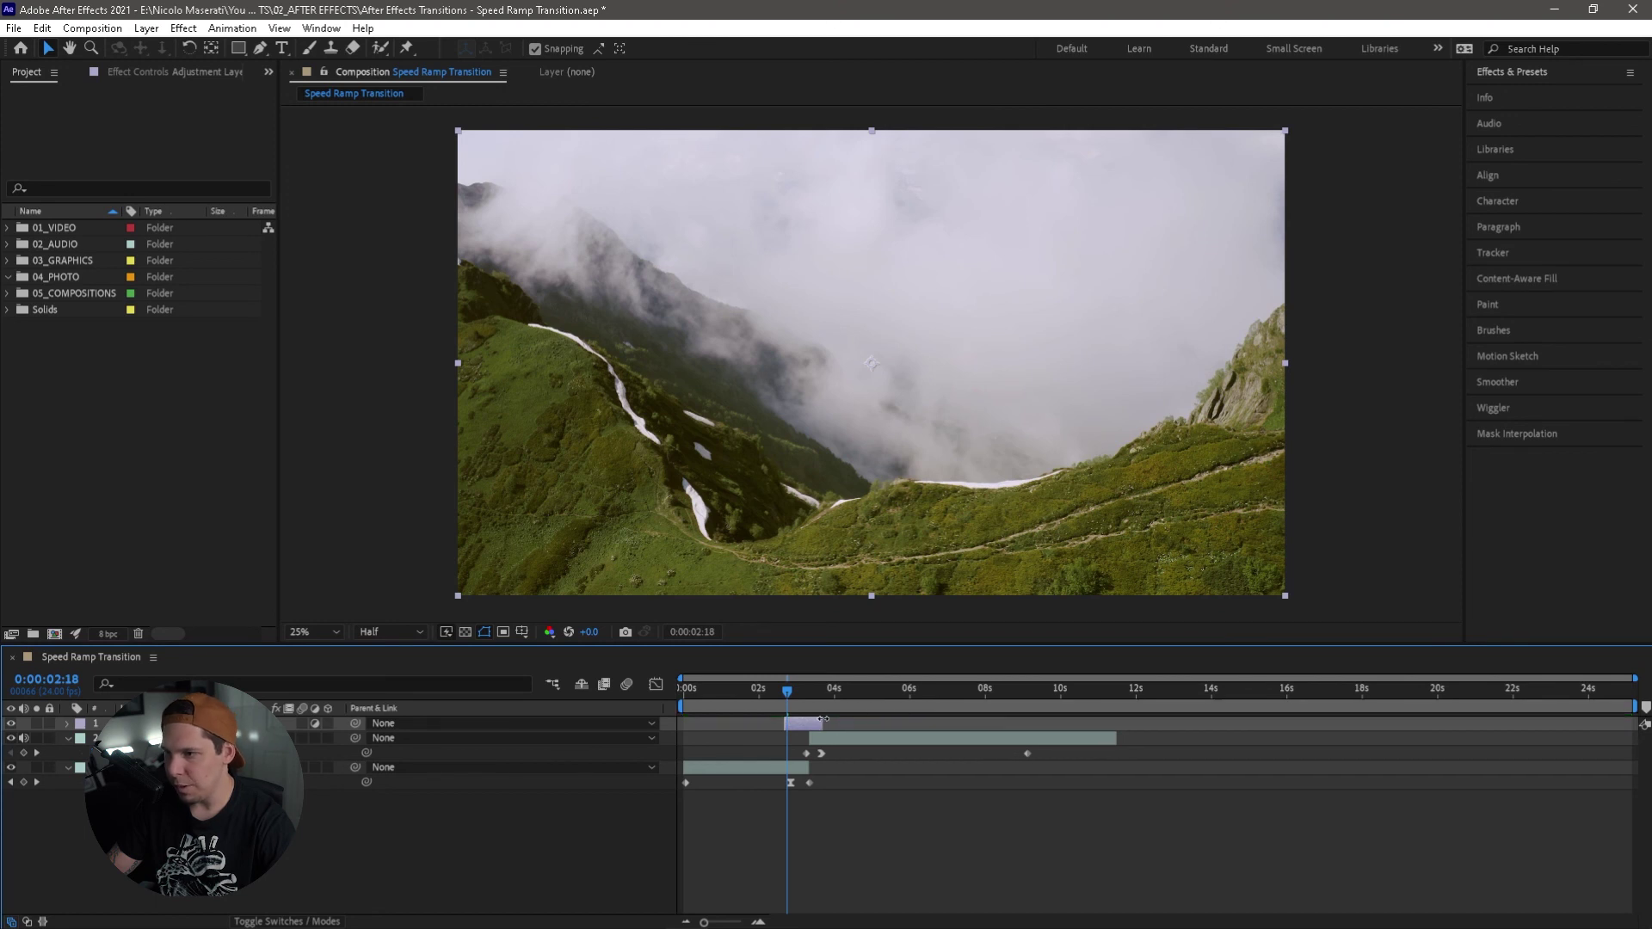
left_click(774, 688)
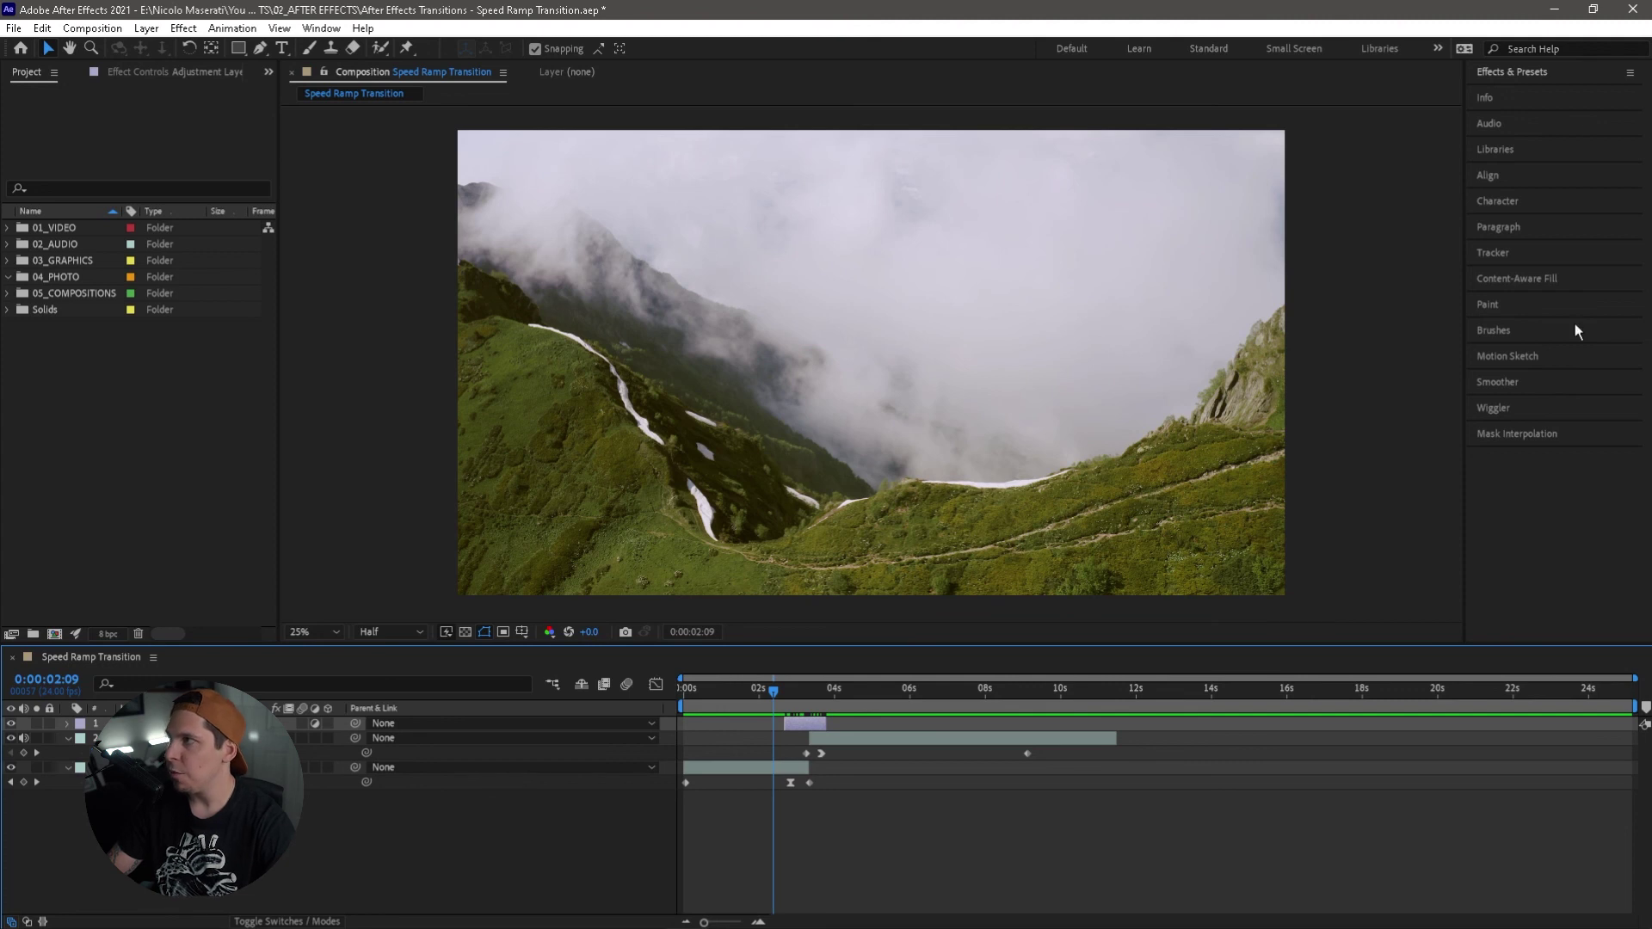
Find 'force' in Effects & Presets and apply CC Force Motion Blur to Adjustment Layer 4.
left_click(1541, 73)
left_click(1568, 92)
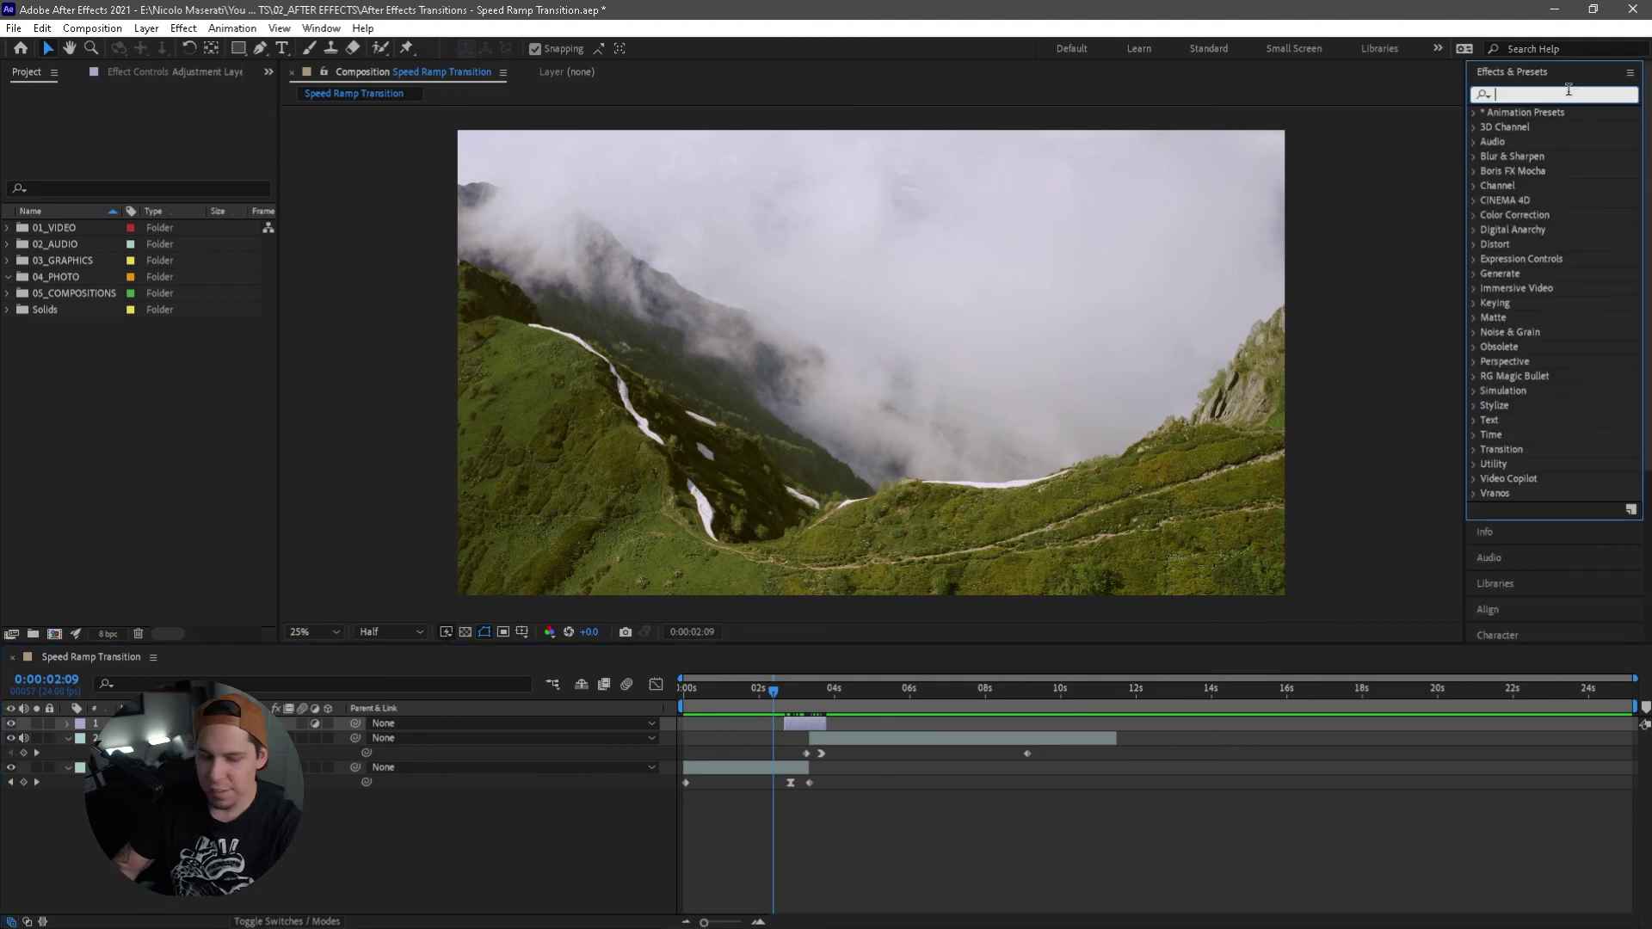
type("force")
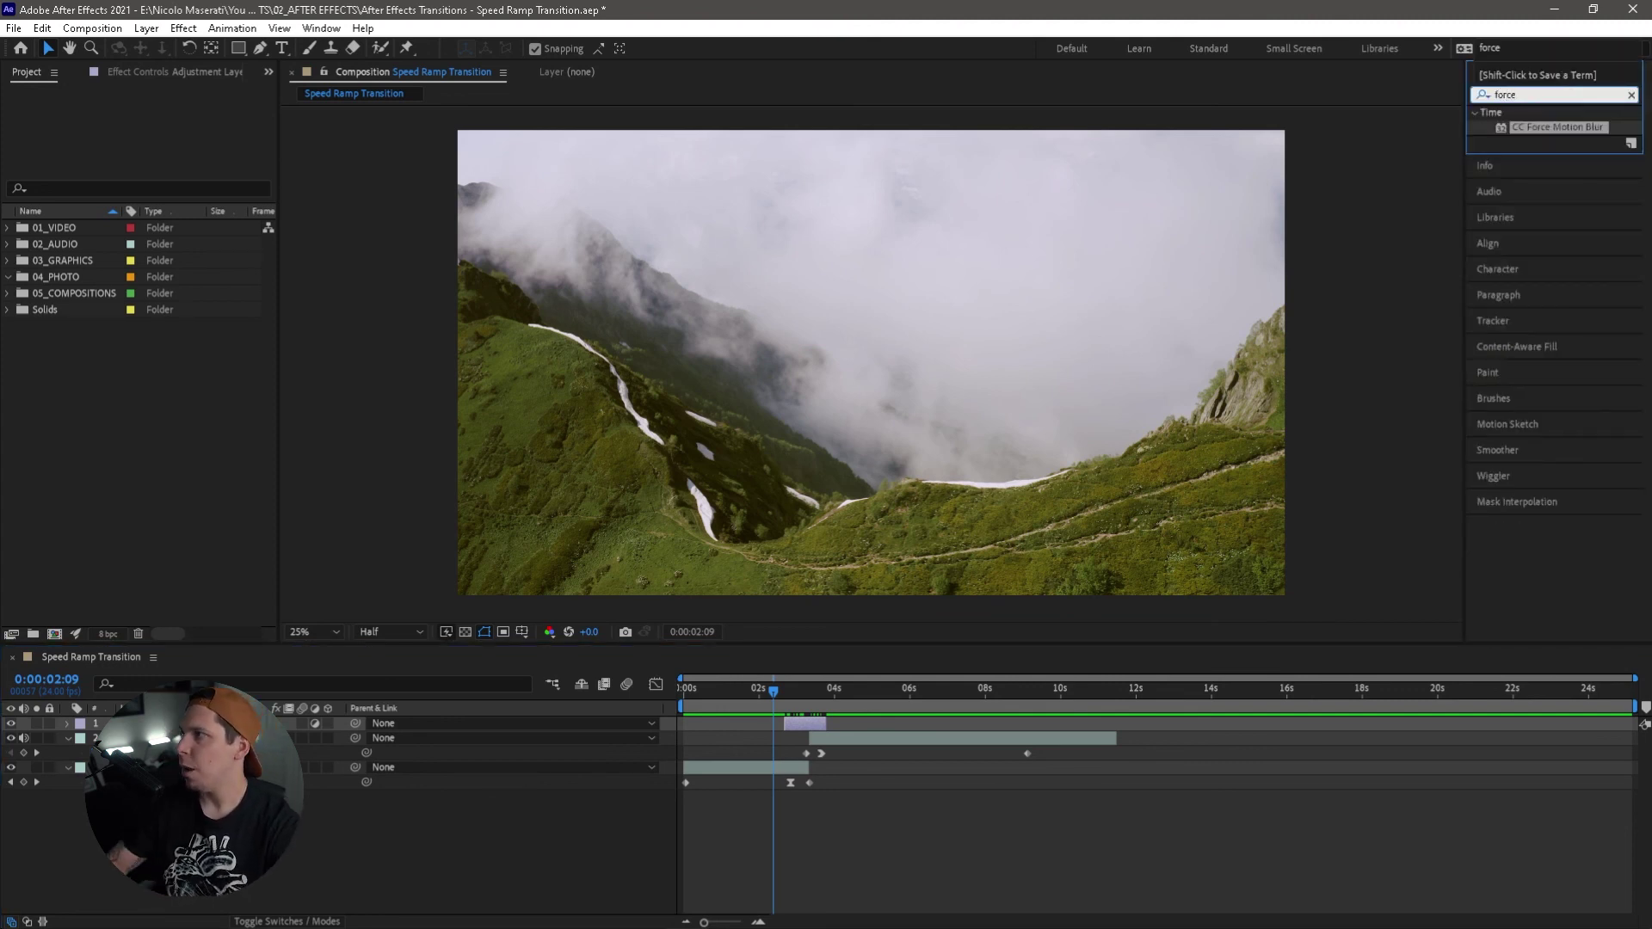
left_click_drag(1556, 125, 800, 723)
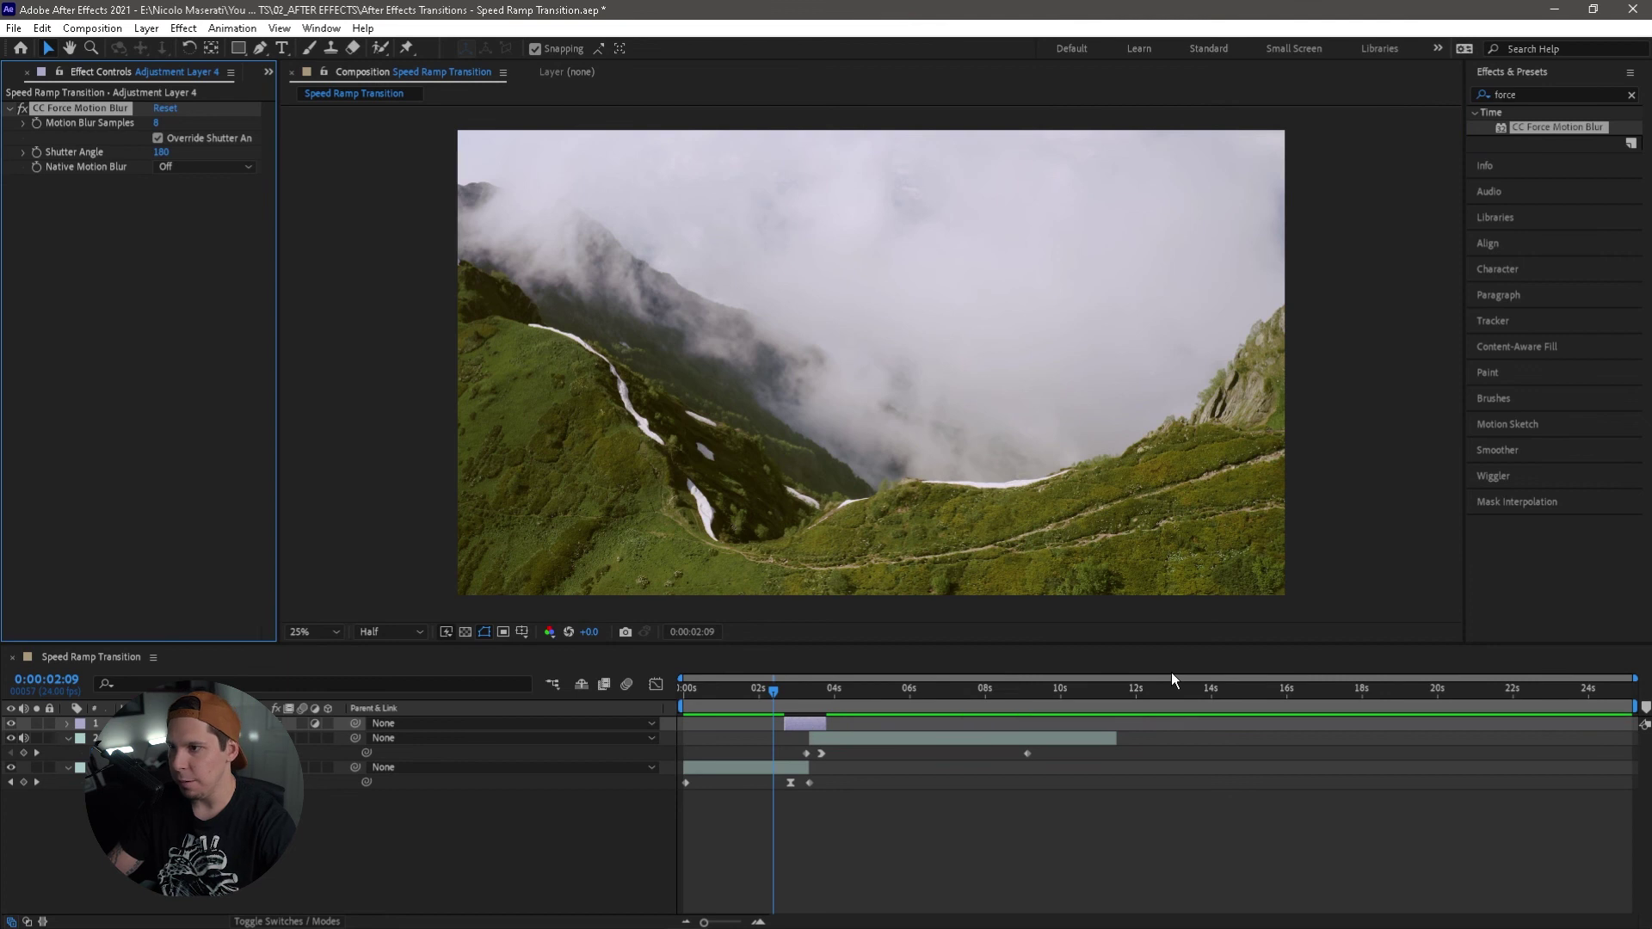